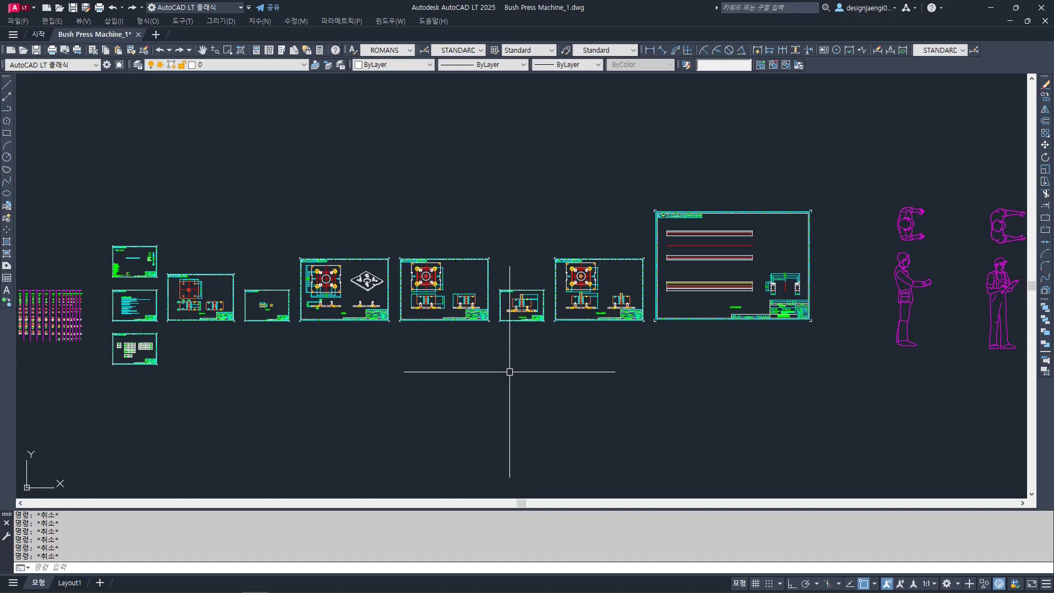
Copy the e-mail address text from the upper-left drawing sheet to the empty area above the row of sheets
middle_click_drag(258, 331, 449, 325)
scroll(307, 247, "up", 3)
type("cc")
key("space")
left_click(374, 230)
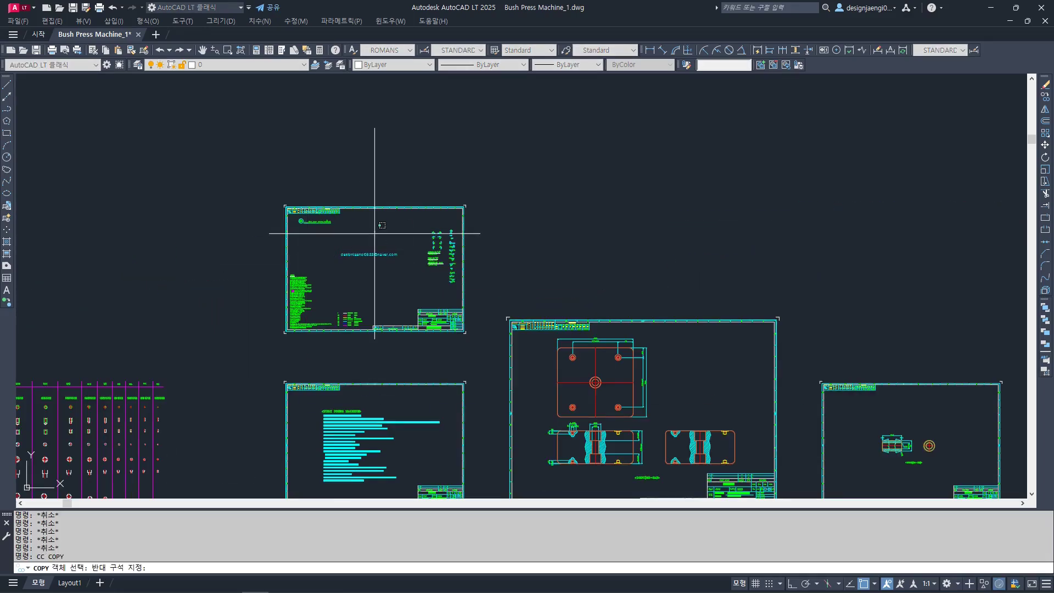
left_click(357, 264)
key("space")
left_click(358, 263)
middle_click_drag(445, 269, 339, 287)
key("F8")
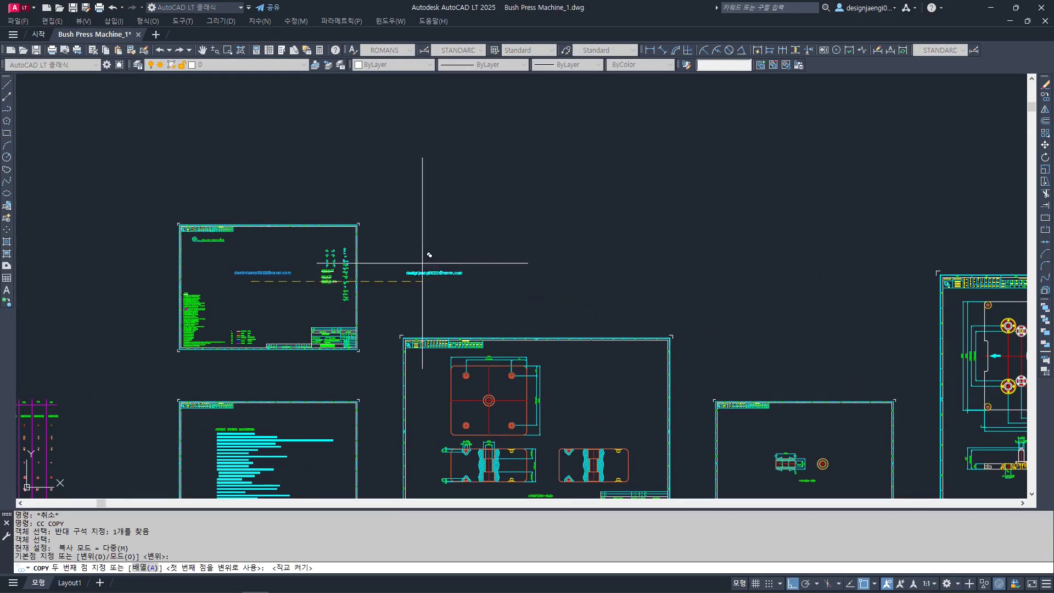
middle_click_drag(624, 234, 530, 250)
key("F8")
middle_click_drag(765, 253, 598, 255)
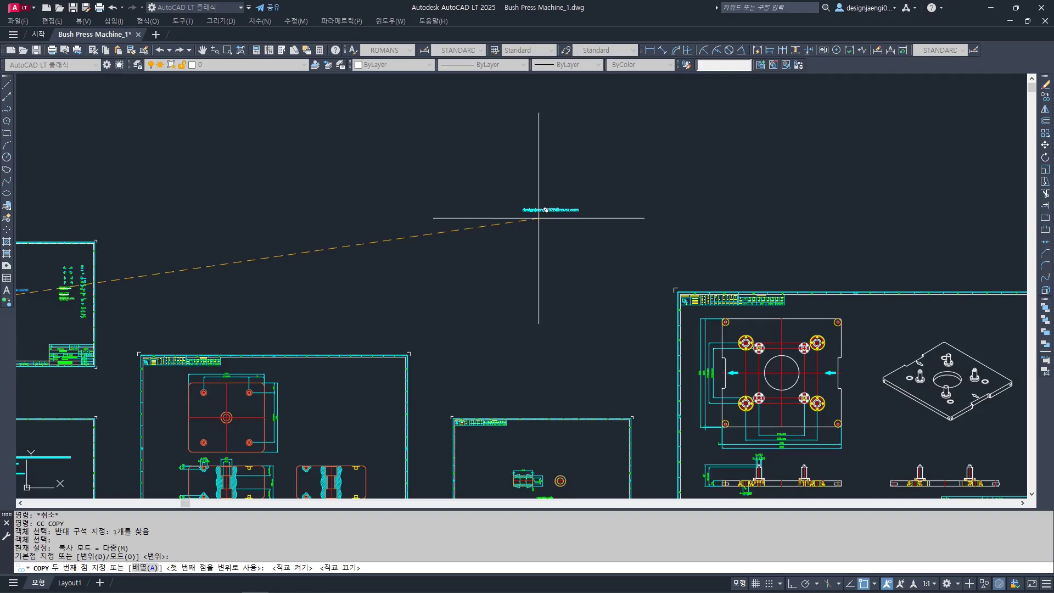
left_click(534, 222)
key("Escape")
Scale the copied e-mail text by a factor of 10
type("5")
key("space")
left_click(561, 184)
left_click(520, 236)
key("space")
left_click(548, 223)
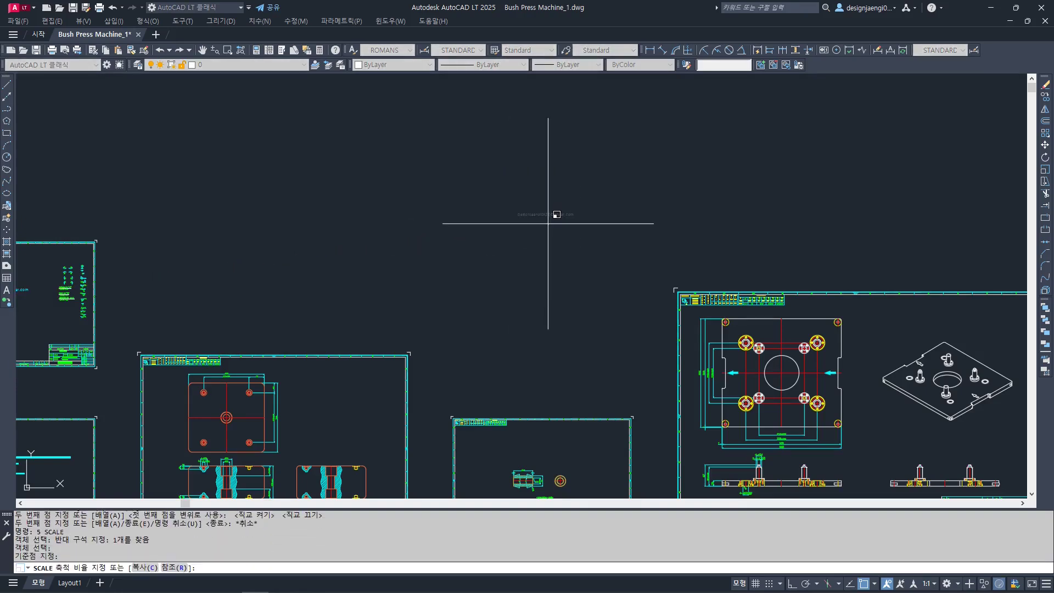
type("10")
key("space")
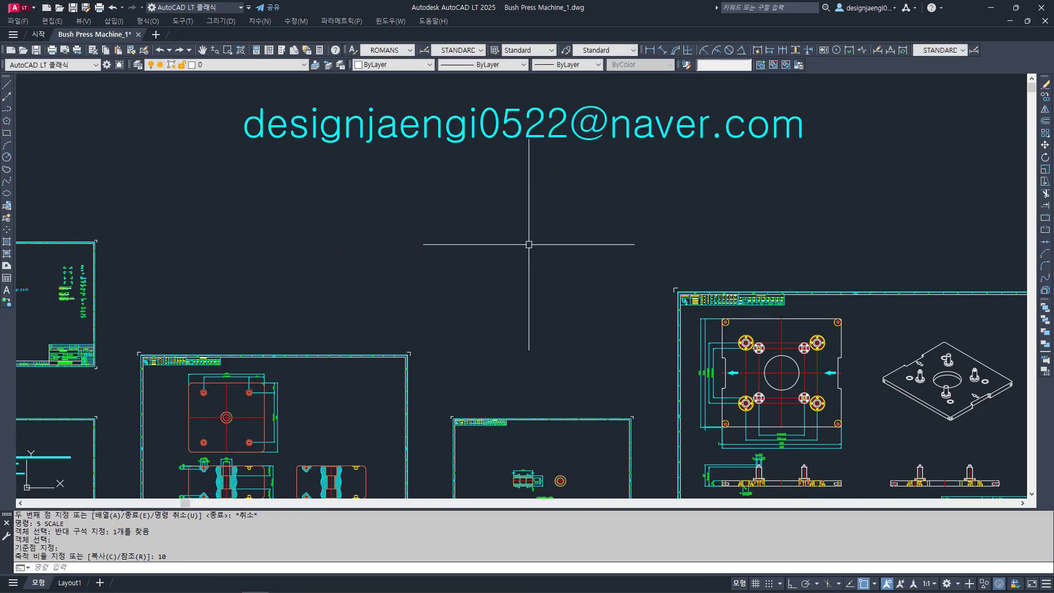
Replace the content of the enlarged text copy with "NAMU1"
middle_click_drag(543, 158, 523, 257)
double_click(266, 232)
type("NAMU1")
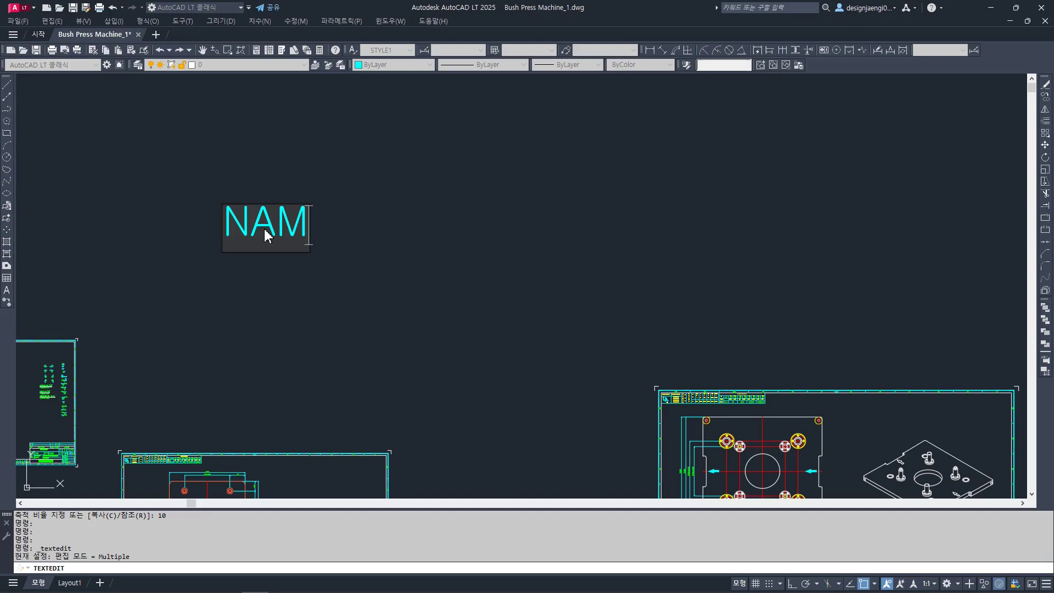
key("Return")
key("Escape")
Erase the NAMU1 text above the drawing sheets
mouse_move(310, 302)
middle_mouse_down()
mouse_move(454, 310)
mouse_move(467, 351)
middle_mouse_up()
scroll(360, 313, "up", 2)
middle_click_drag(360, 313, 359, 370)
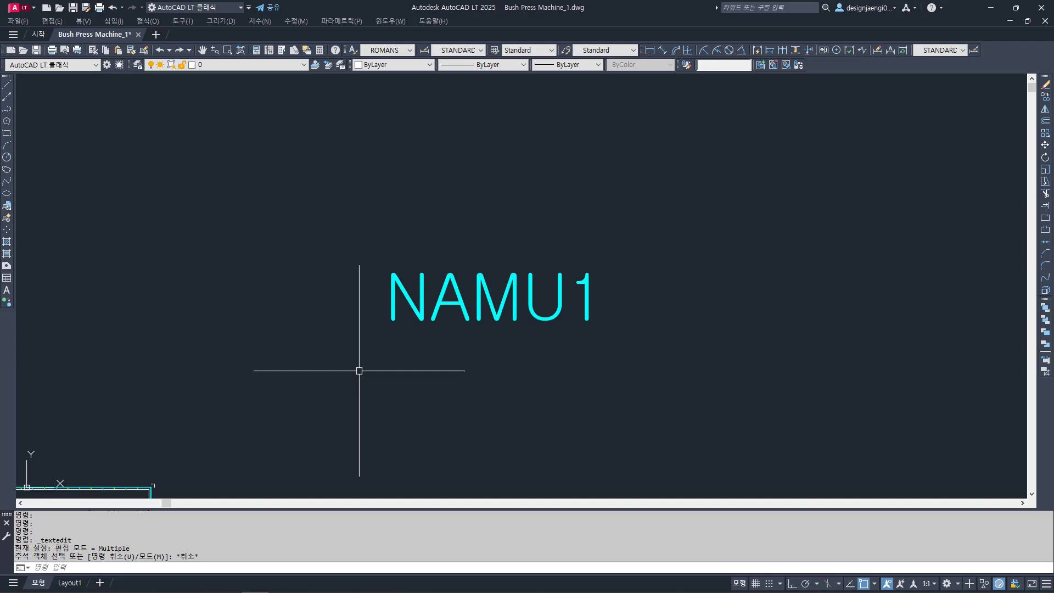
left_click(351, 247)
left_click(637, 371)
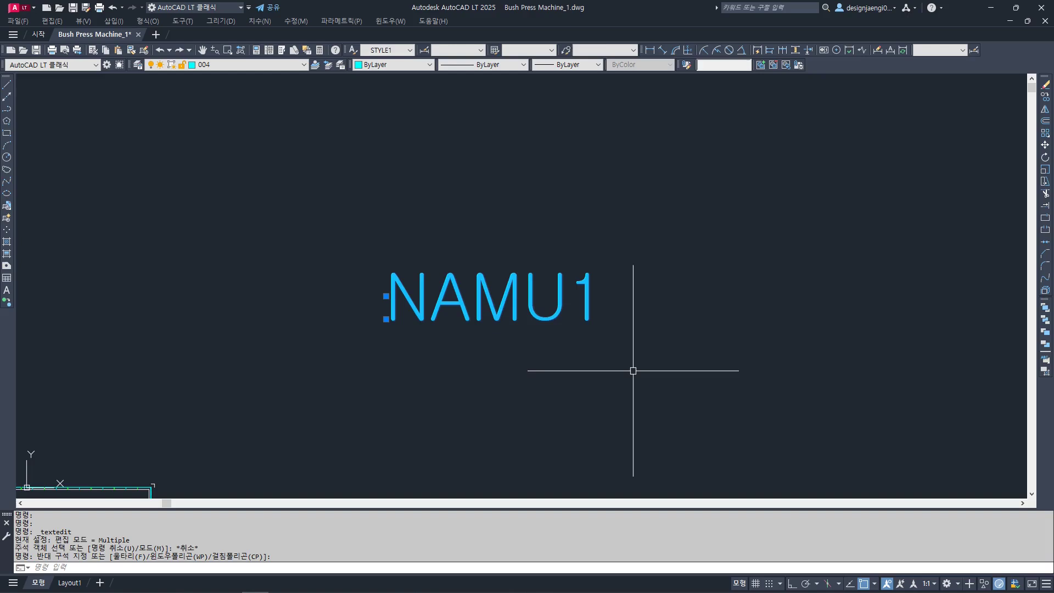
key("Delete")
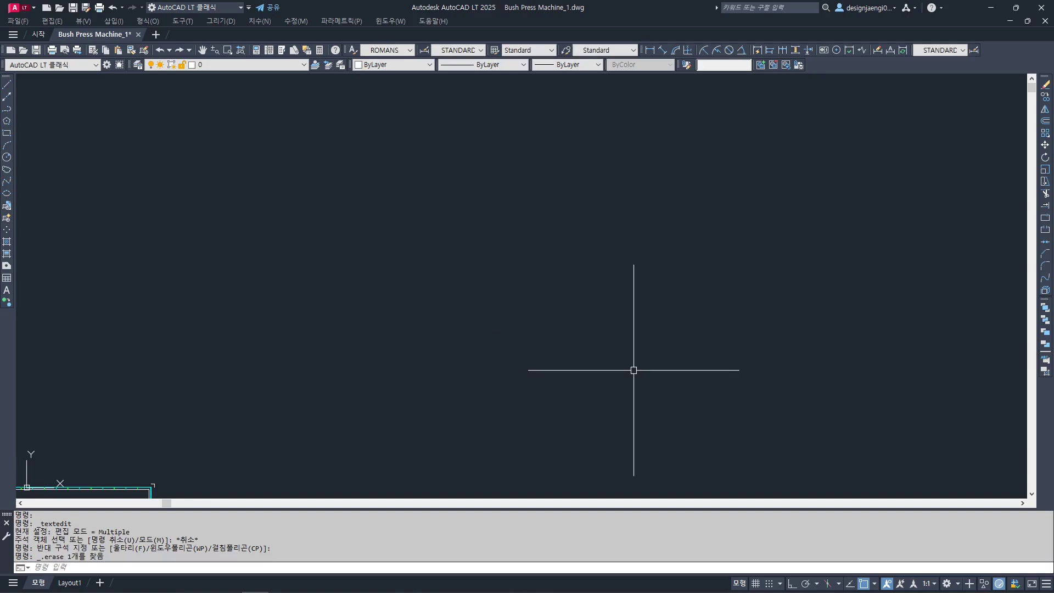
Examine the original e-mail text on the upper-left sheet up close and return to the full drawing extents
scroll(693, 232, "down", 6)
scroll(502, 337, "up", 6)
scroll(617, 238, "up", 4)
middle_click_drag(526, 306, 548, 310)
scroll(468, 305, "up", 2)
middle_click_drag(468, 305, 450, 350)
middle_click_drag(331, 350, 332, 367)
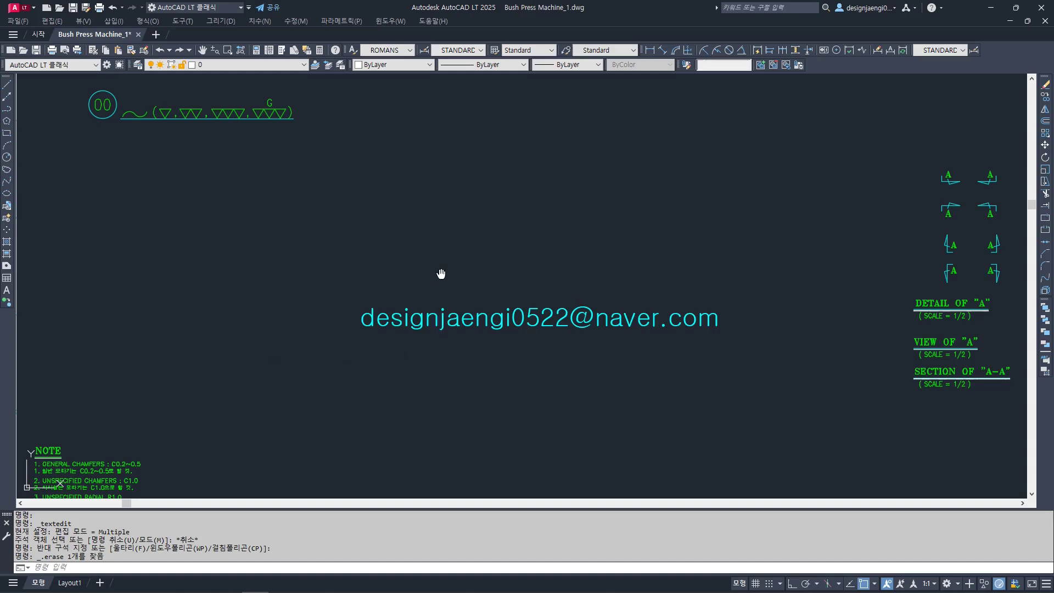
scroll(440, 275, "down", 6)
middle_click_drag(514, 392, 499, 409)
middle_click(499, 410)
middle_click(499, 410)
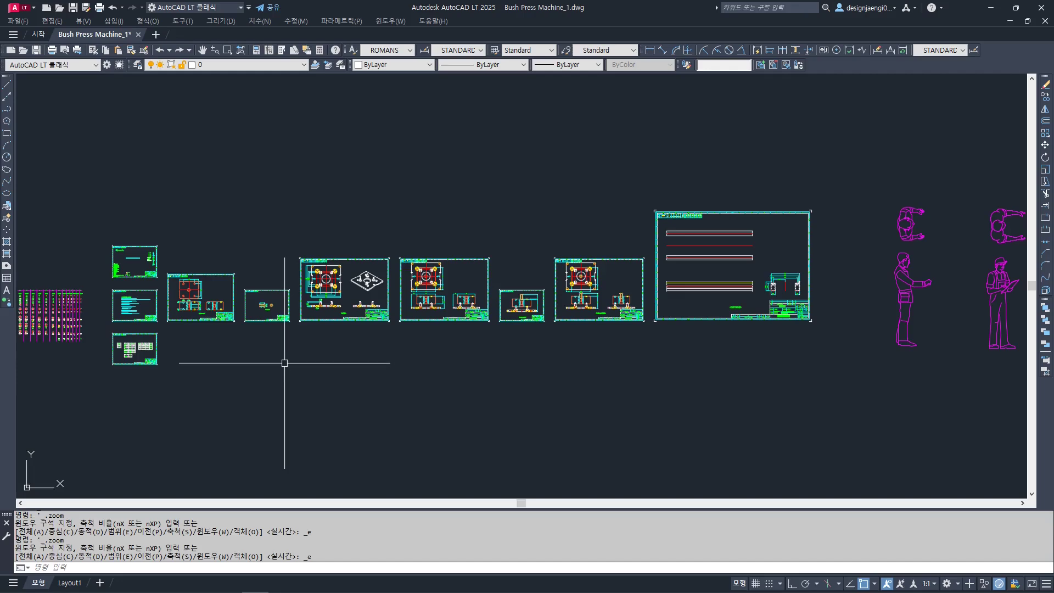
Look over the part and assembly drawing sheets laid out in the row
scroll(117, 304, "up", 4)
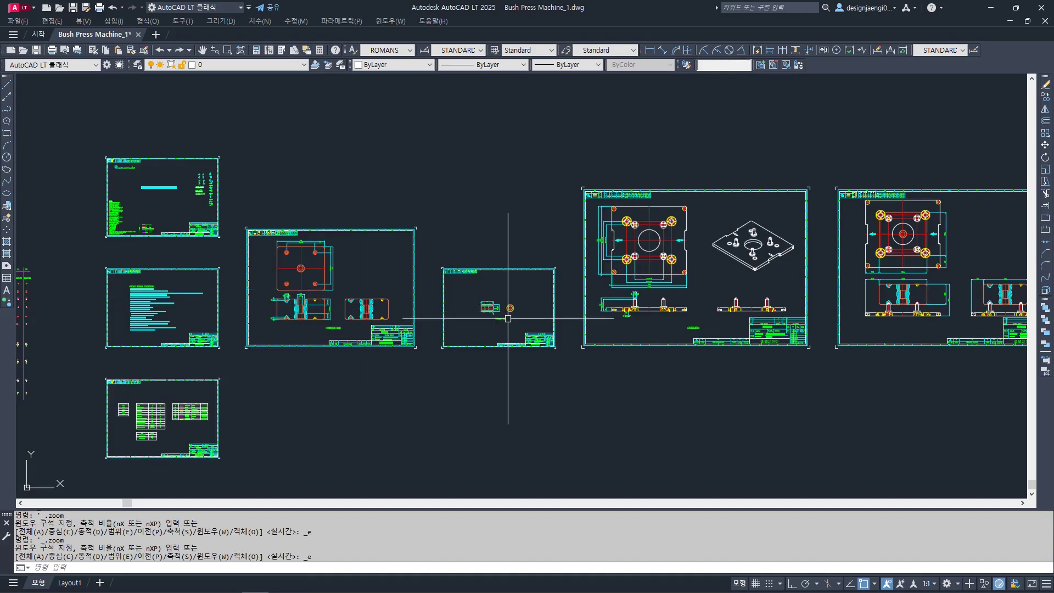
middle_click_drag(597, 328, 757, 314)
scroll(319, 303, "up", 8)
scroll(251, 306, "down", 2)
scroll(251, 303, "down", 4)
scroll(308, 289, "down", 4)
middle_click_drag(406, 278, 367, 289)
middle_click_drag(586, 310, 395, 318)
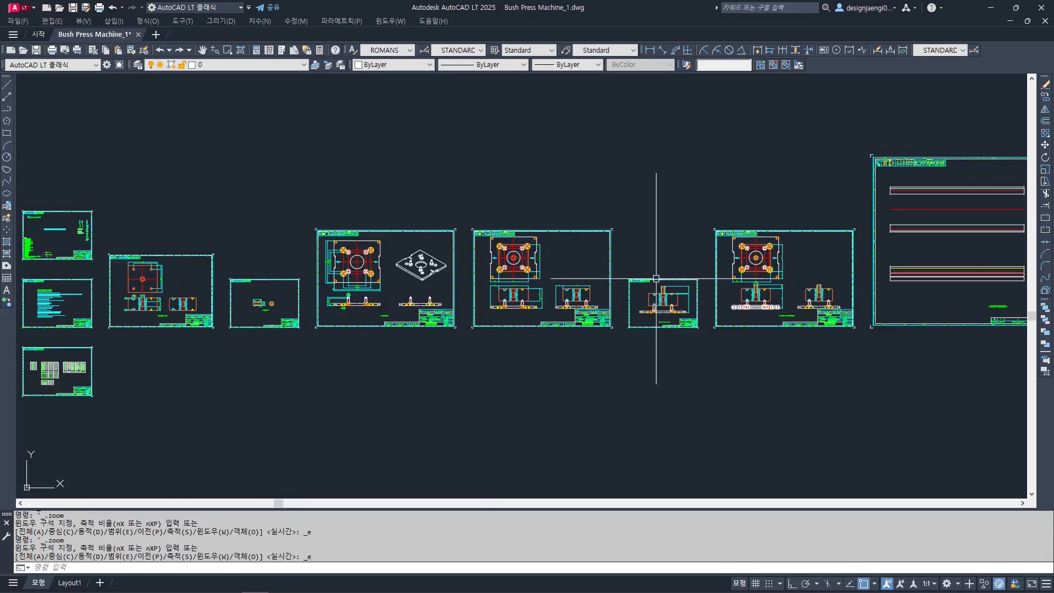
scroll(670, 296, "down", 5)
scroll(878, 274, "up", 3)
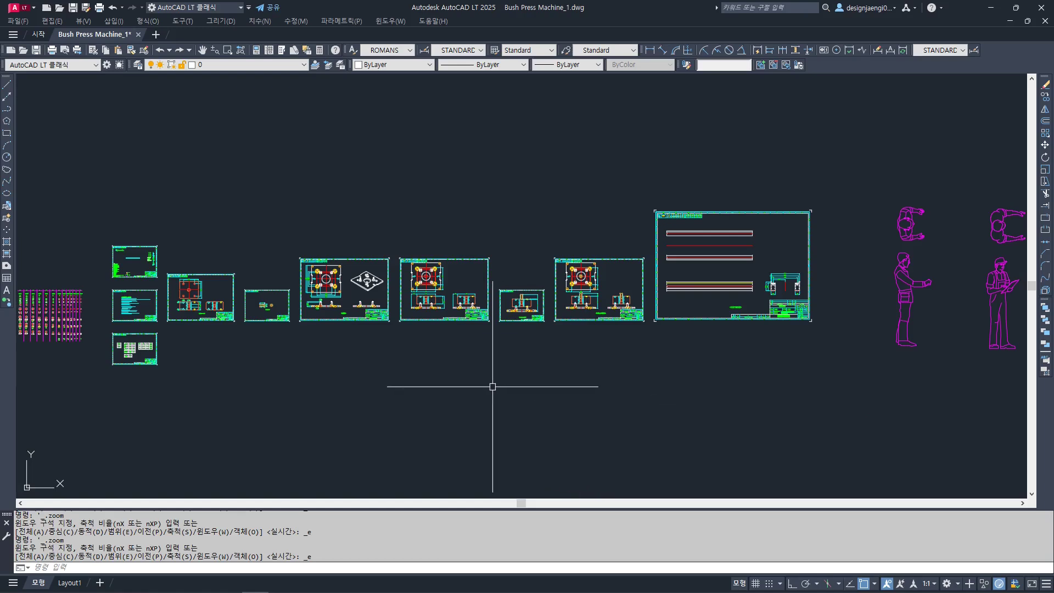
Open the Options dialog and expand the automatic save file location among the file paths
type("op")
key("Return")
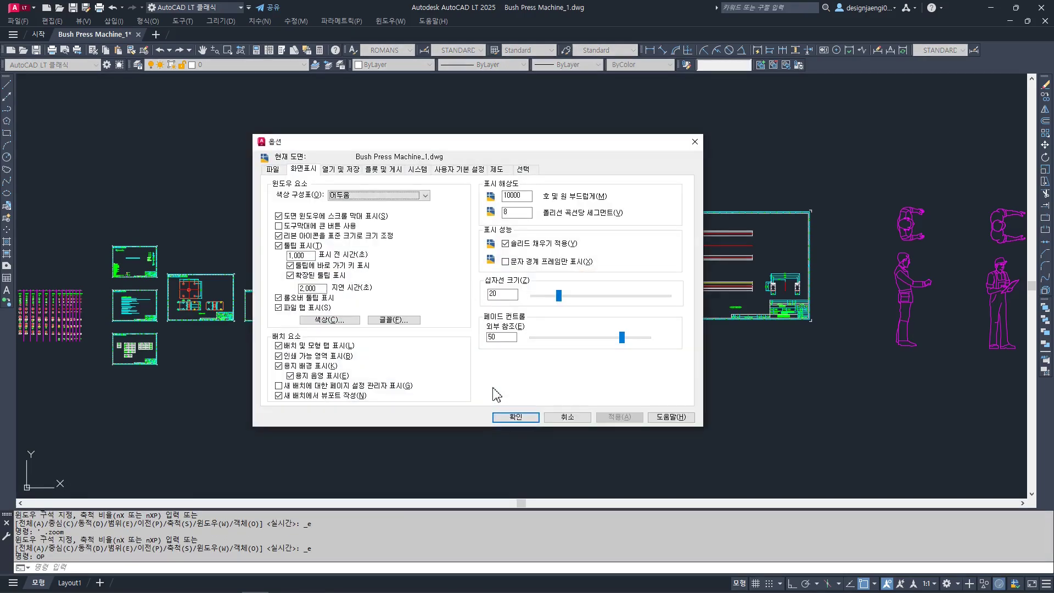
left_click_drag(439, 142, 450, 146)
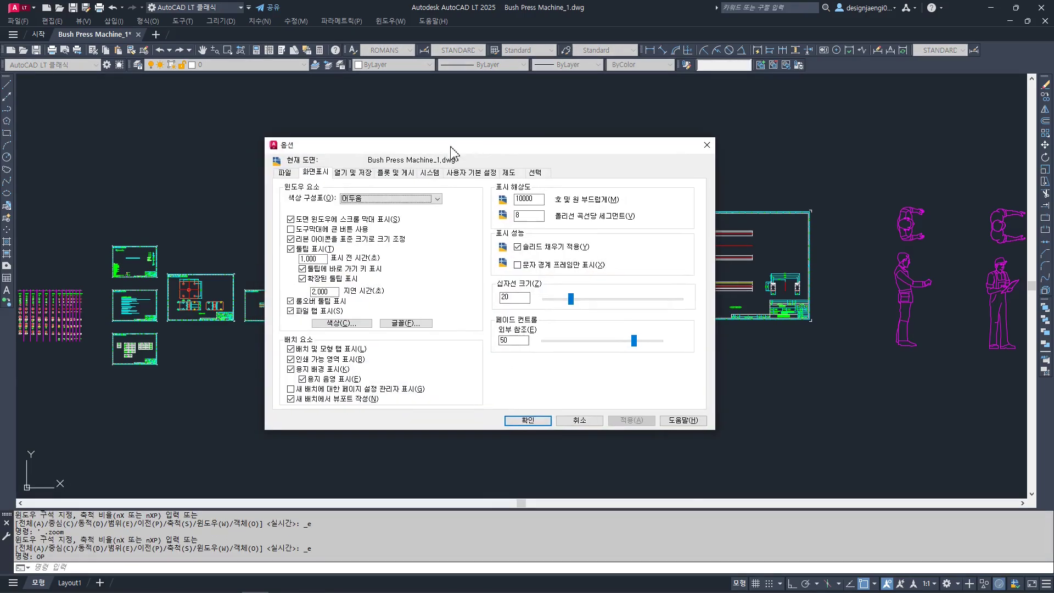
left_click(288, 173)
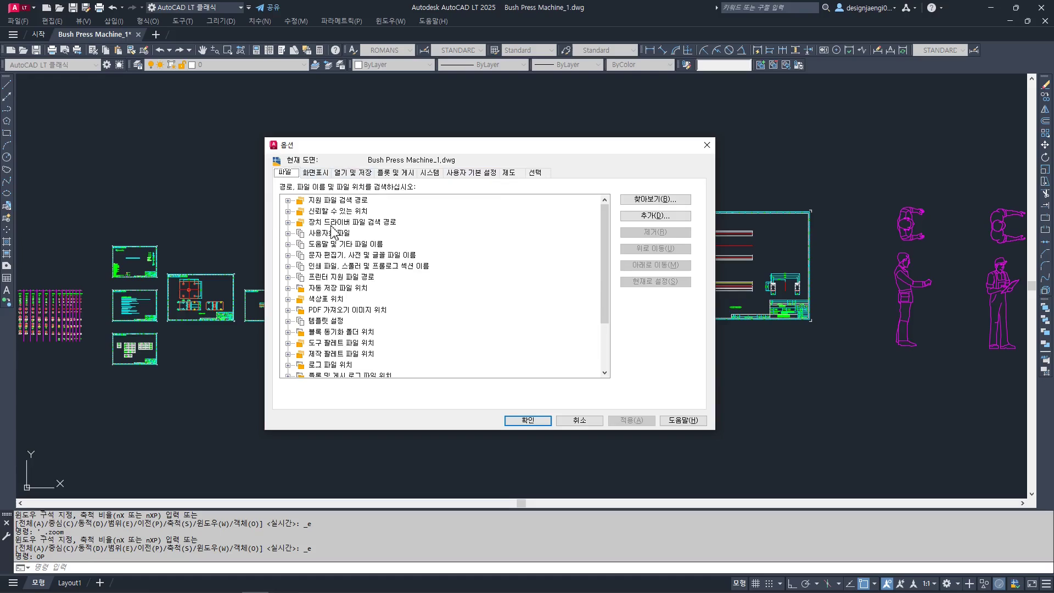
left_click(347, 289)
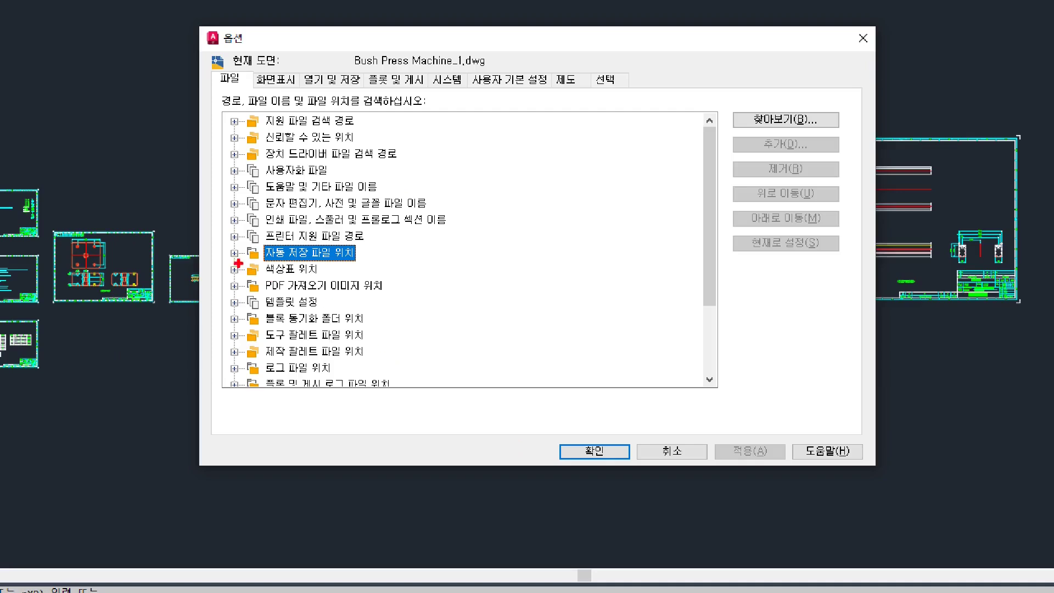
left_click_drag(206, 236, 368, 269)
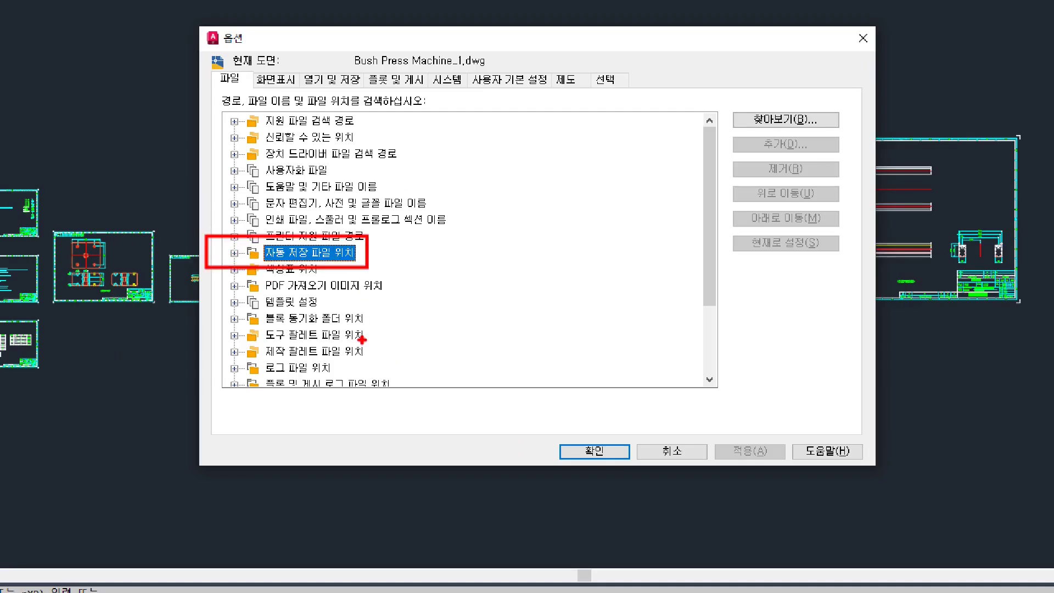
mouse_move(216, 225)
left_mouse_down()
mouse_move(226, 249)
mouse_move(258, 218)
left_mouse_up()
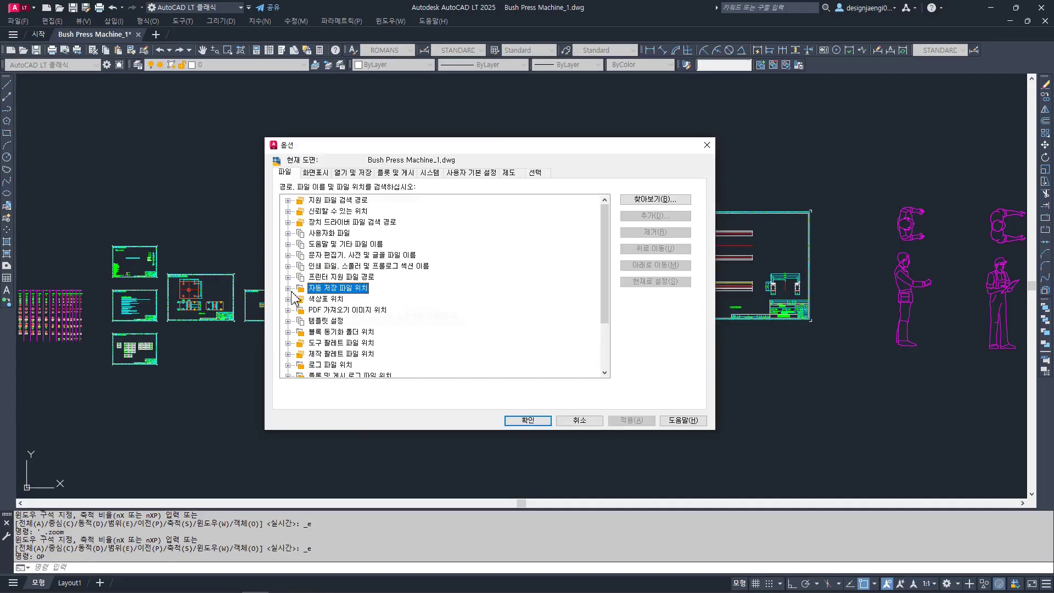
left_click(234, 252)
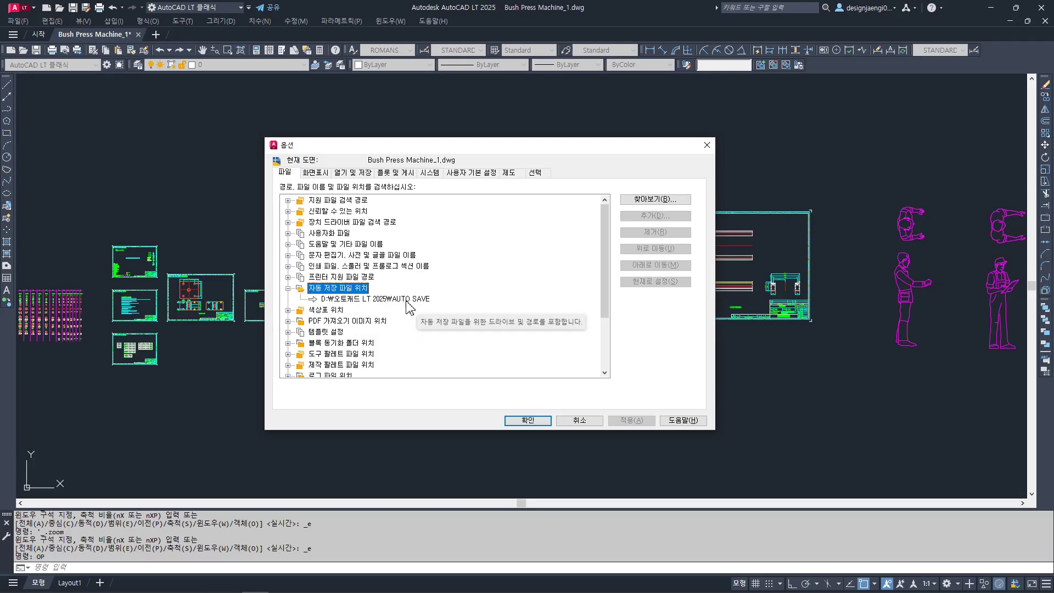
Set the automatic save file location to the folder D:\오토캐드 LT 2025\AUTO SAVE
left_click(407, 300)
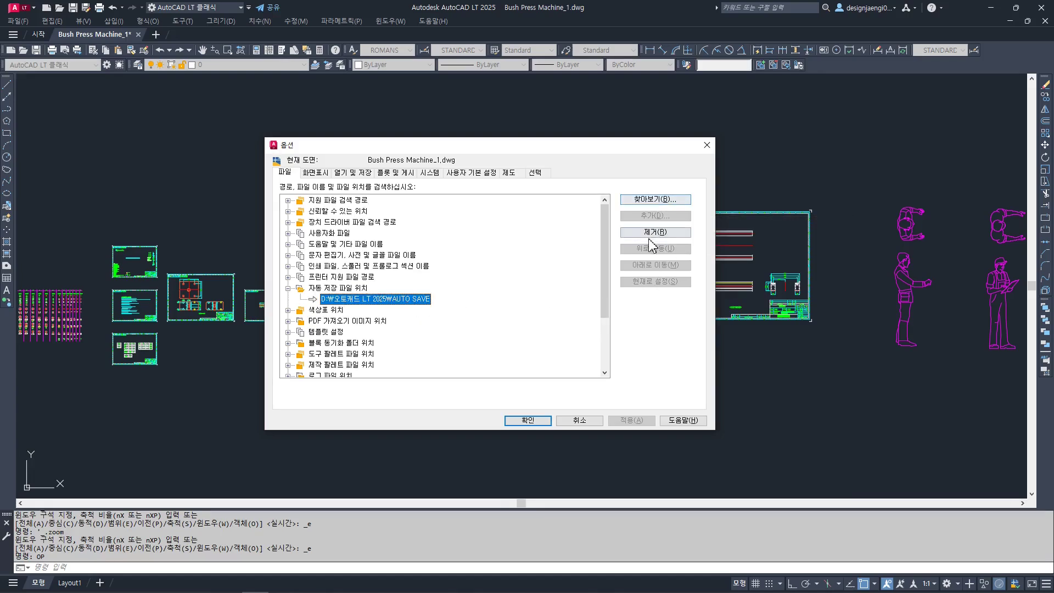
left_click(660, 200)
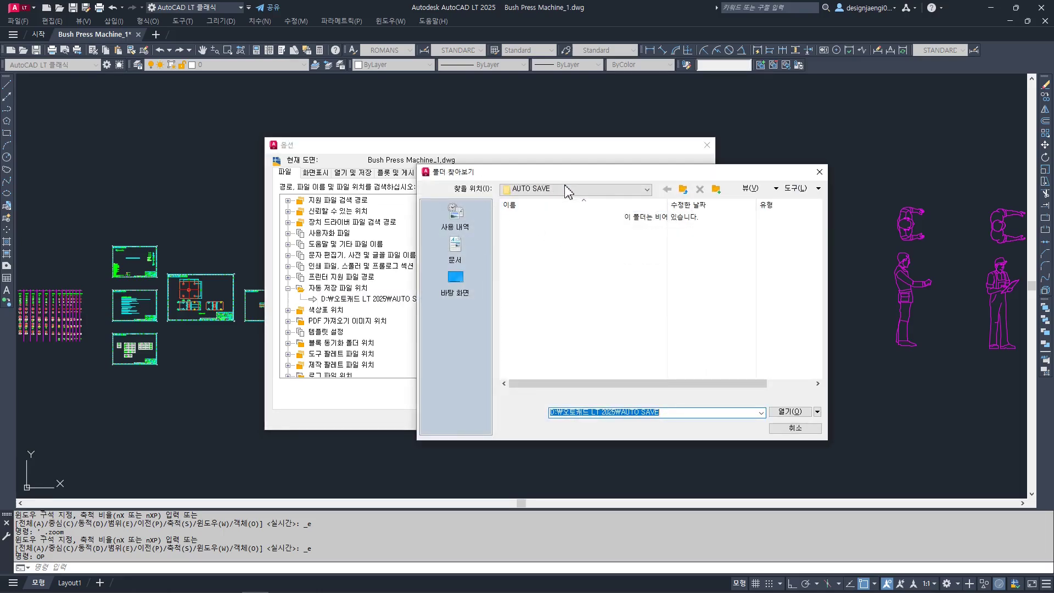
left_click(584, 188)
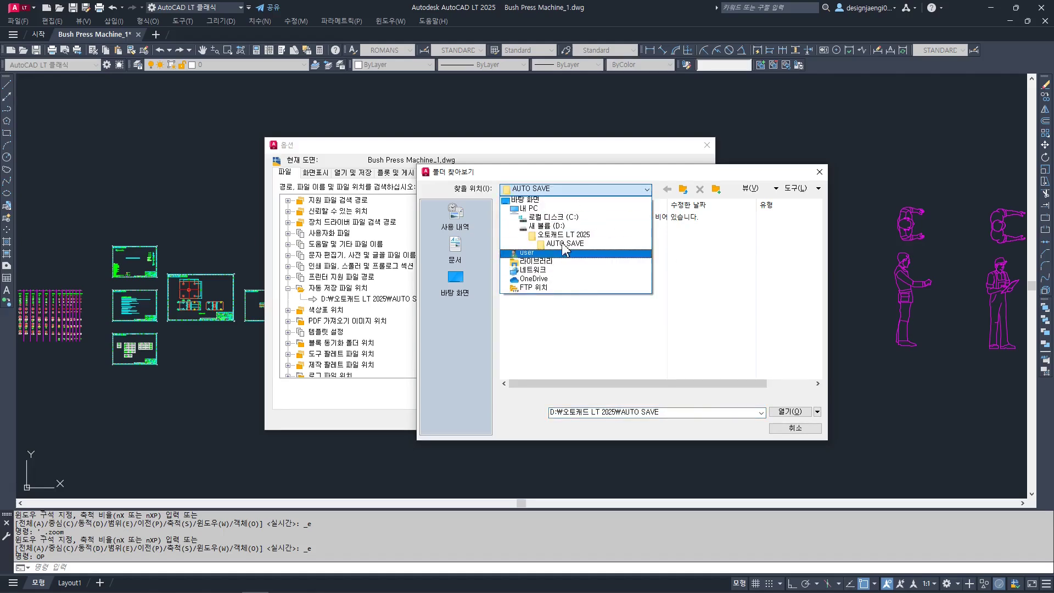
left_click(594, 246)
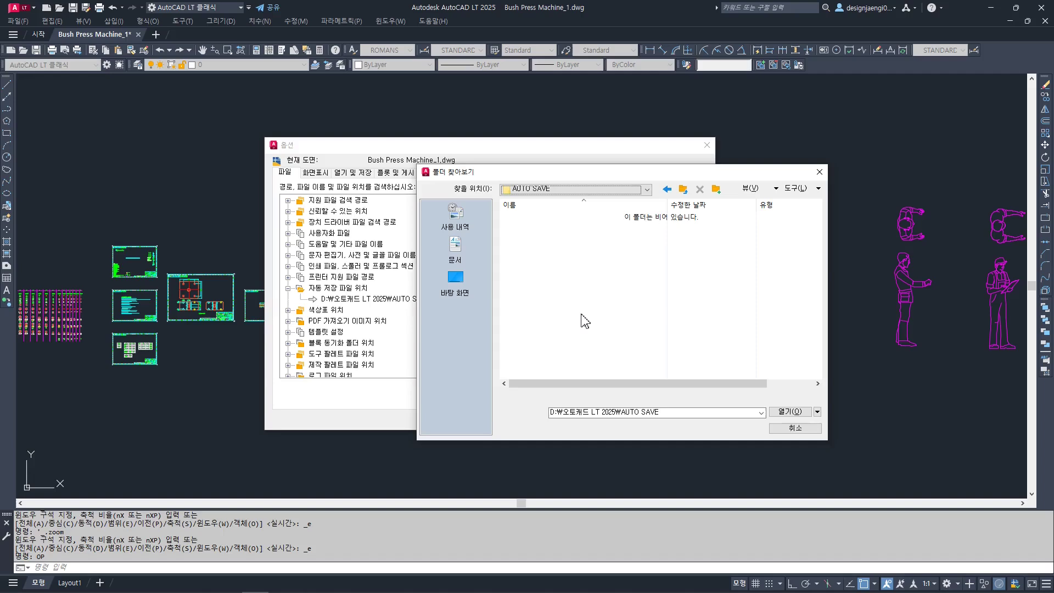
left_click(797, 411)
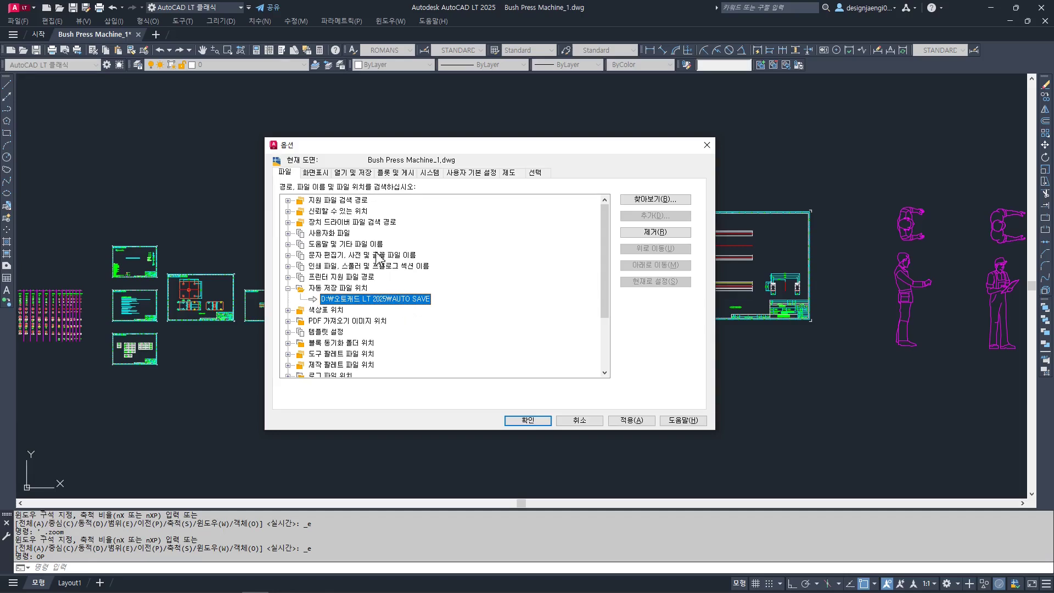
Set the crosshair size to 100 in the display options and apply the option changes
left_click(317, 172)
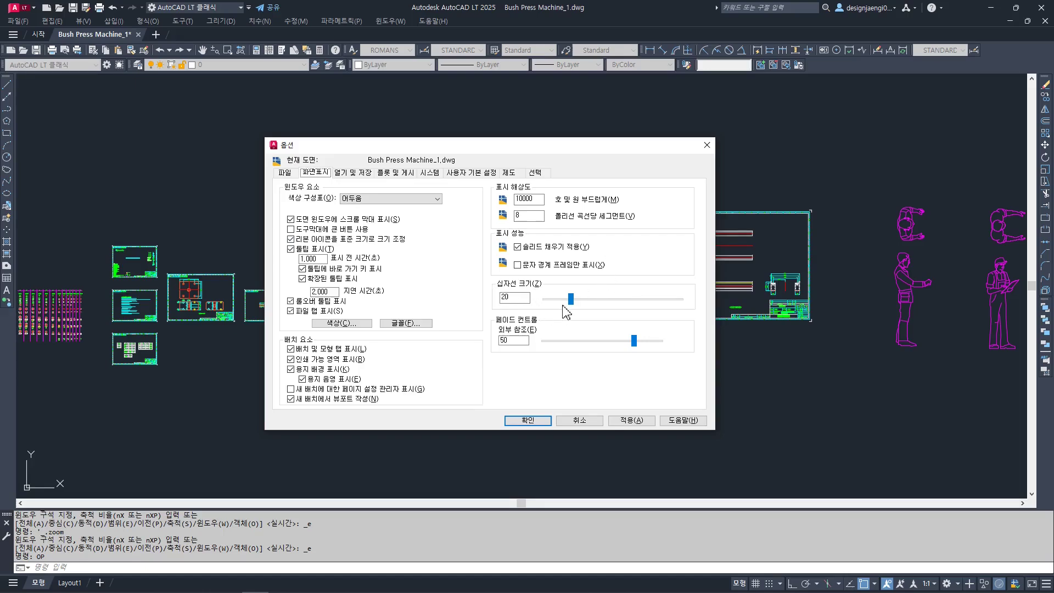
left_click_drag(571, 299, 683, 302)
left_click(631, 420)
left_click(531, 421)
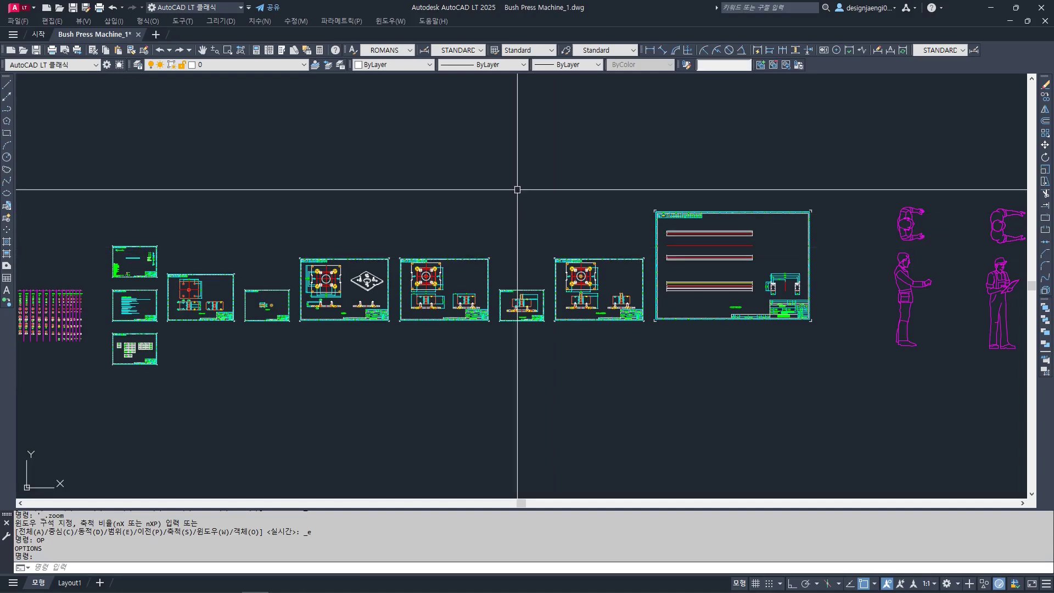
Reopen the Options dialog, reduce the crosshair size to 36 and apply it
key("Return")
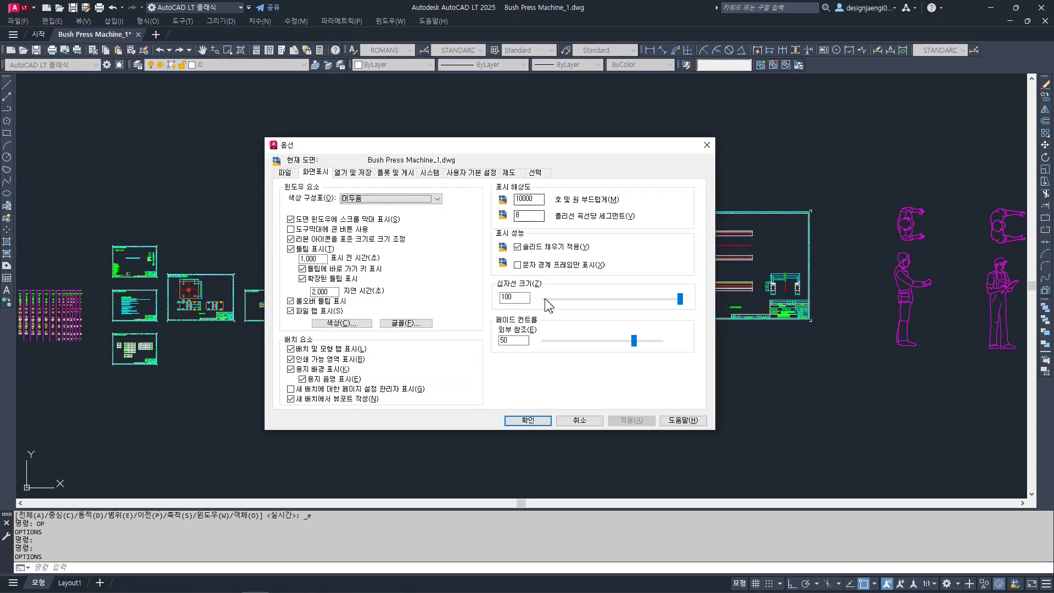
left_click(680, 299)
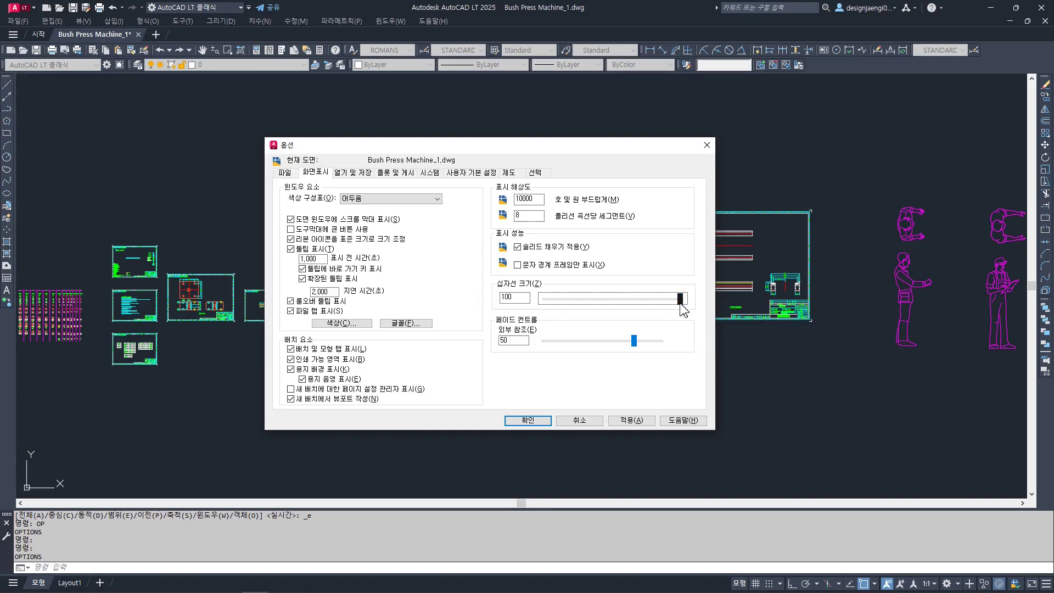
left_click_drag(680, 299, 593, 295)
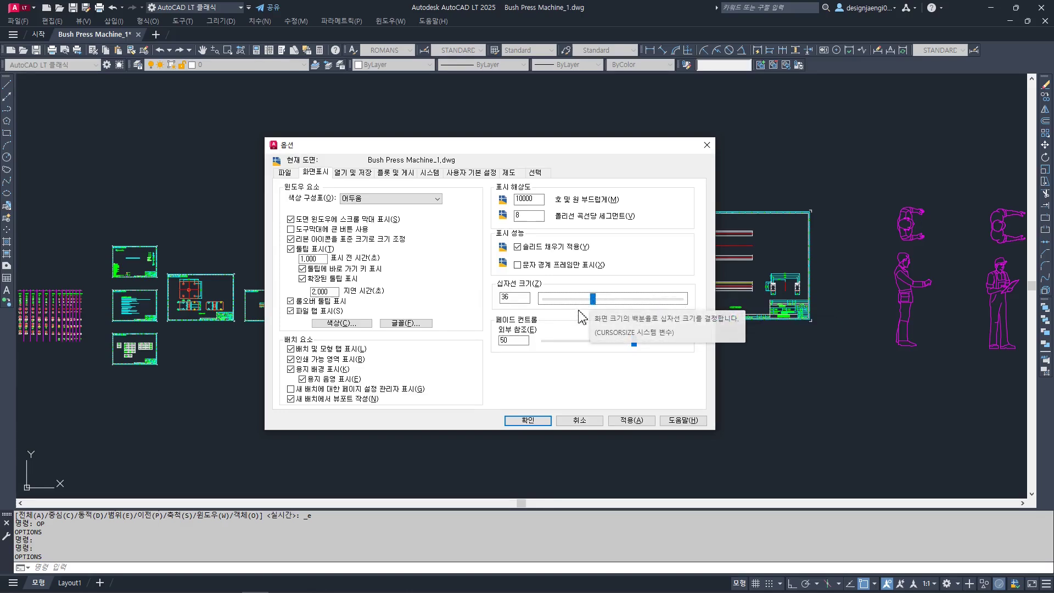
left_click(636, 421)
left_click(528, 419)
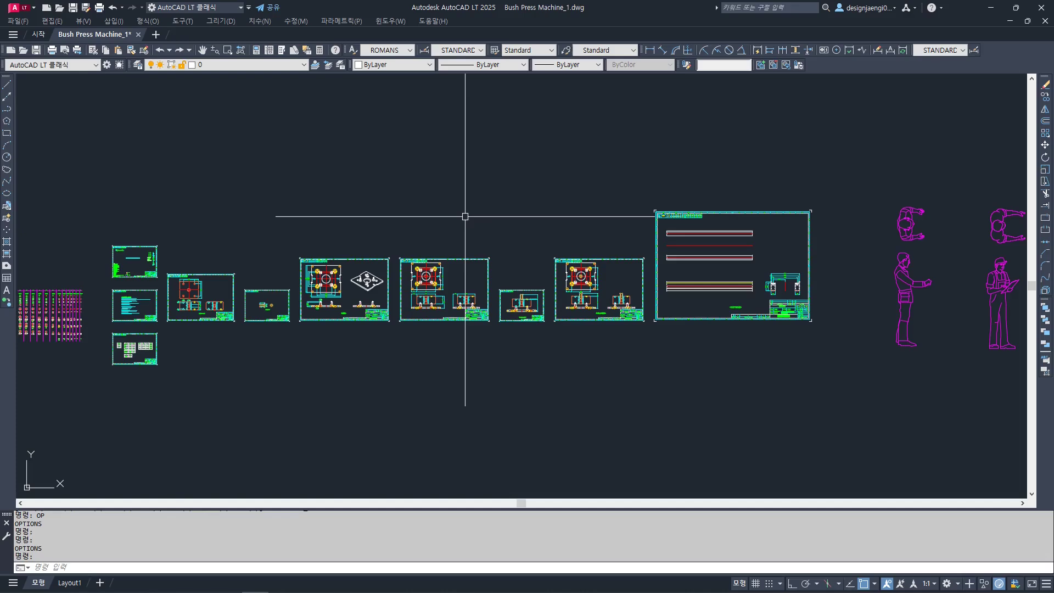
Reopen the Options dialog, set the crosshair size back to 100 and apply it
key("space")
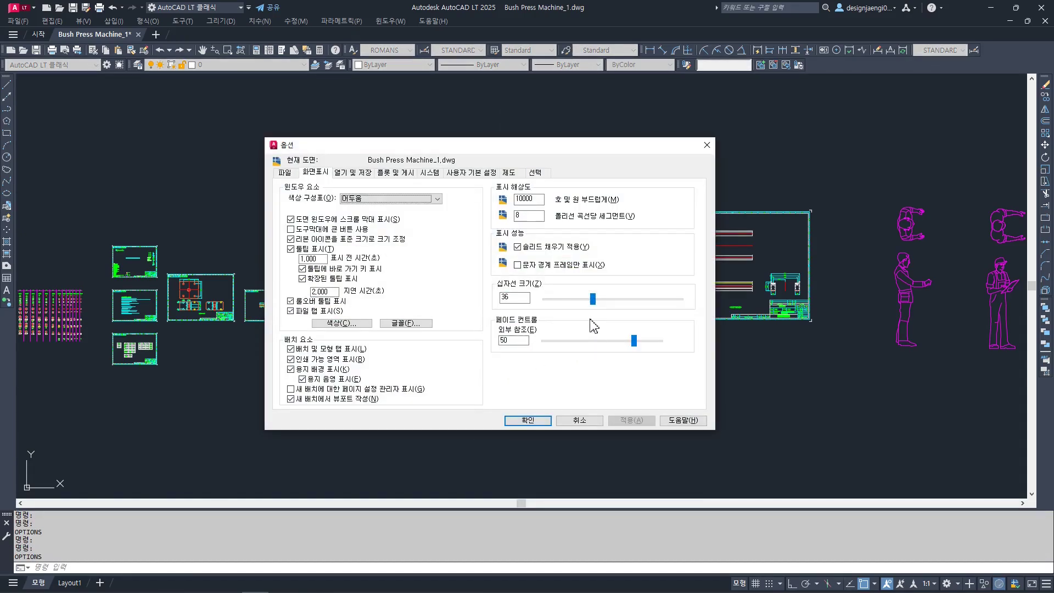
left_click_drag(592, 299, 692, 301)
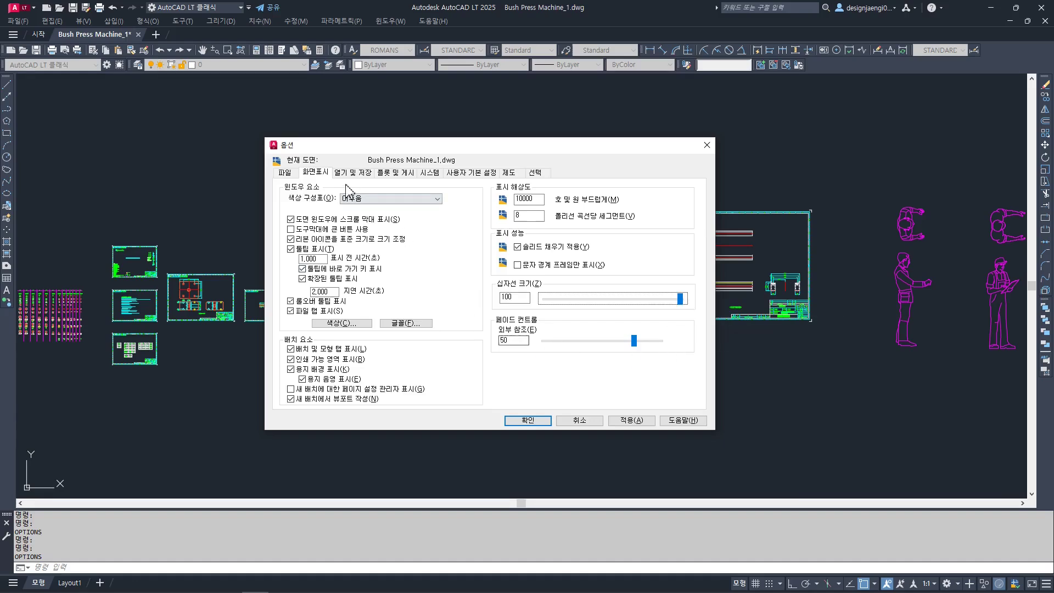
left_click(631, 421)
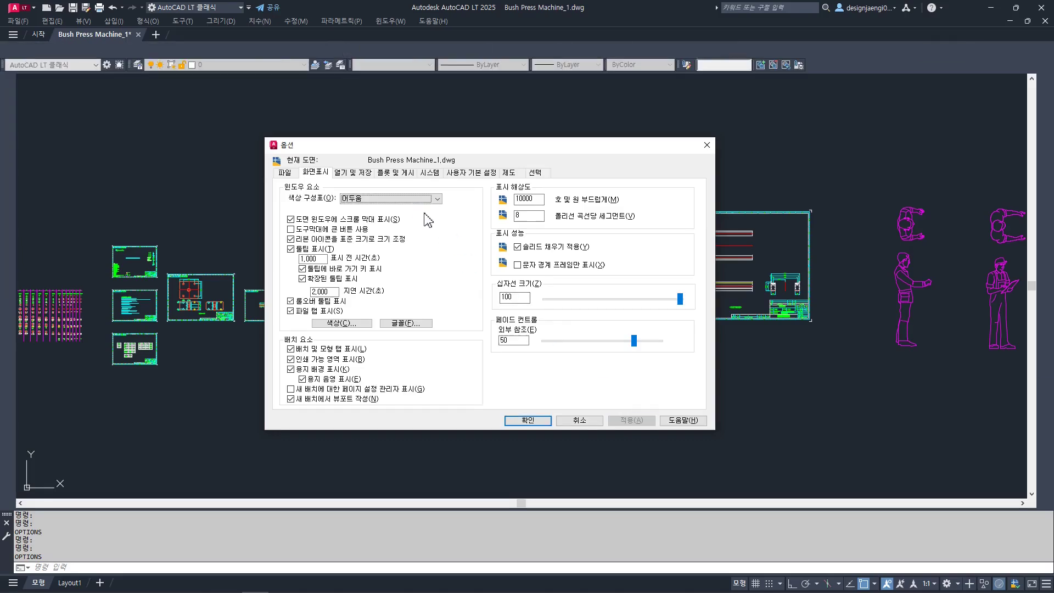
Set the default save format to AutoCAD 2004/LT2004 drawing (*.dwg) in the open and save options
left_click(362, 174)
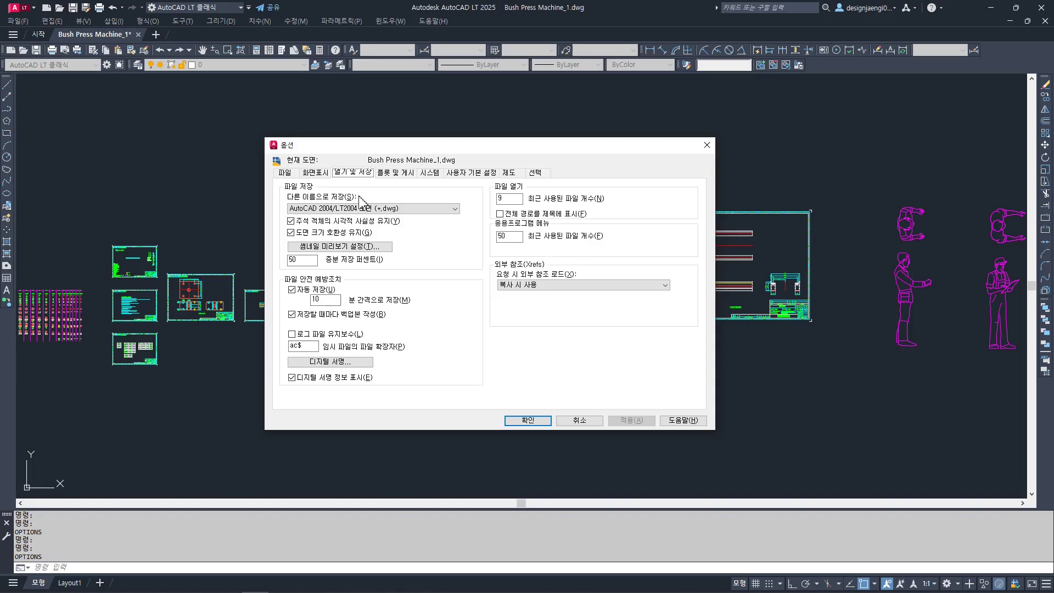
left_click(414, 209)
scroll(418, 246, "up", 2)
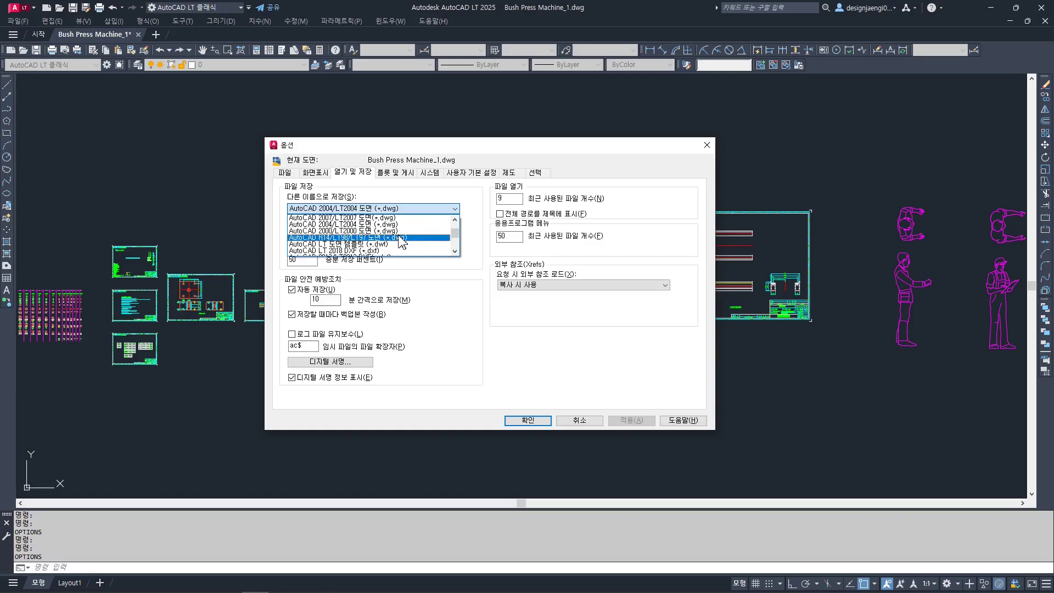
left_click(399, 225)
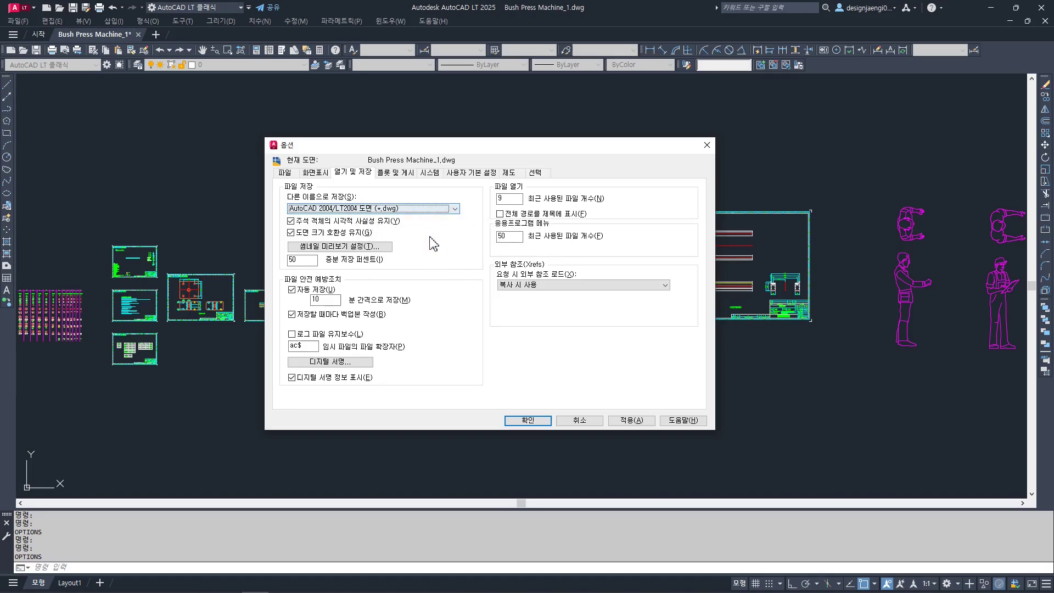
Change the default save format to AutoCAD LT 2018 drawing (*.dwg)
left_click(433, 208)
scroll(409, 240, "up", 1)
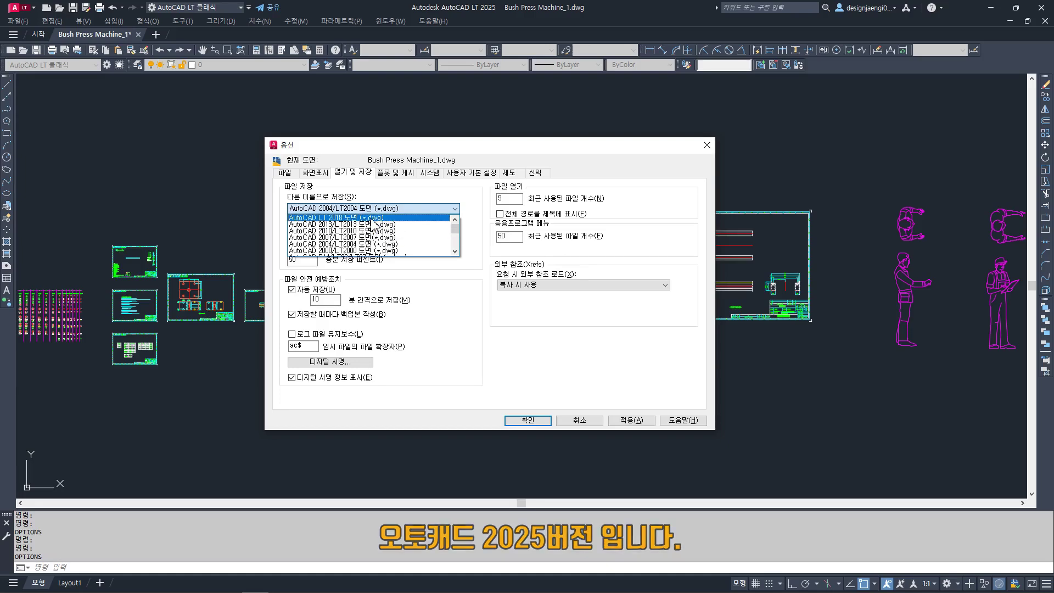
scroll(396, 246, "down", 2)
scroll(392, 245, "up", 1)
scroll(390, 246, "up", 1)
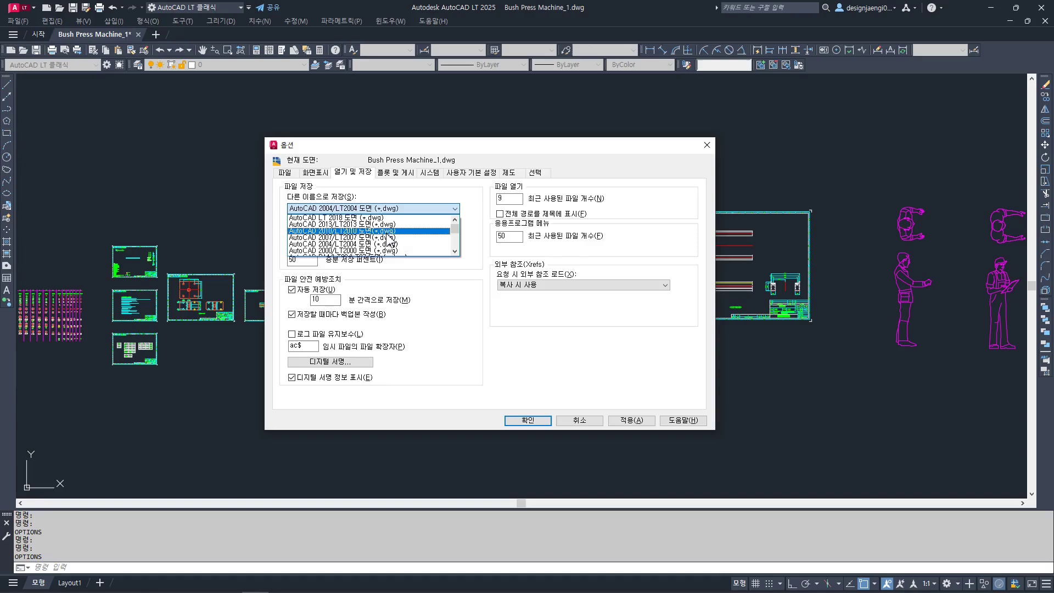
left_click(380, 219)
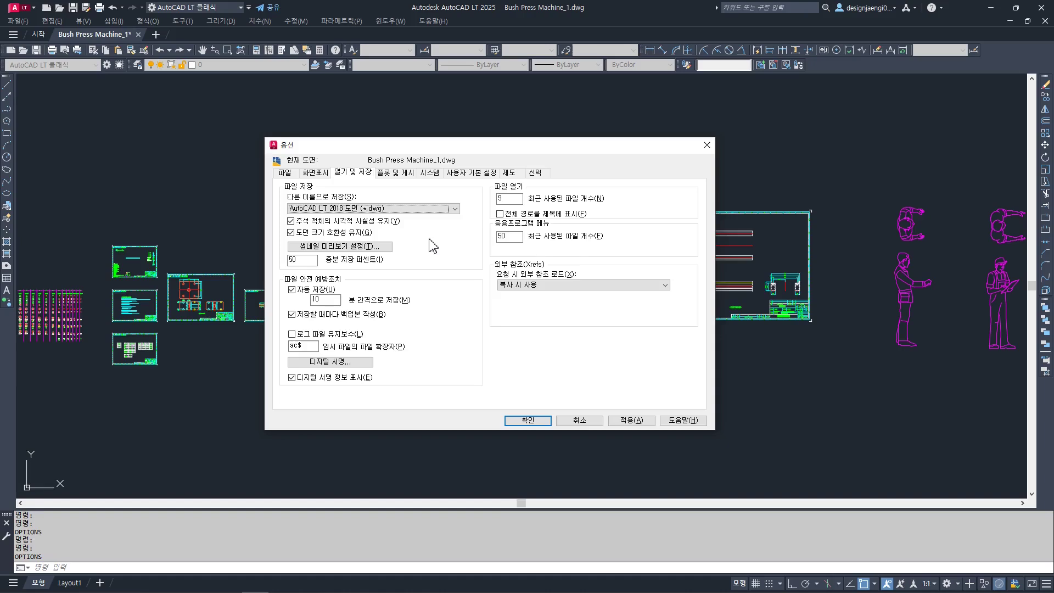
Set the default save format back to AutoCAD 2004/LT2004 drawing (*.dwg)
left_click(442, 208)
scroll(411, 234, "down", 1)
scroll(399, 239, "up", 2)
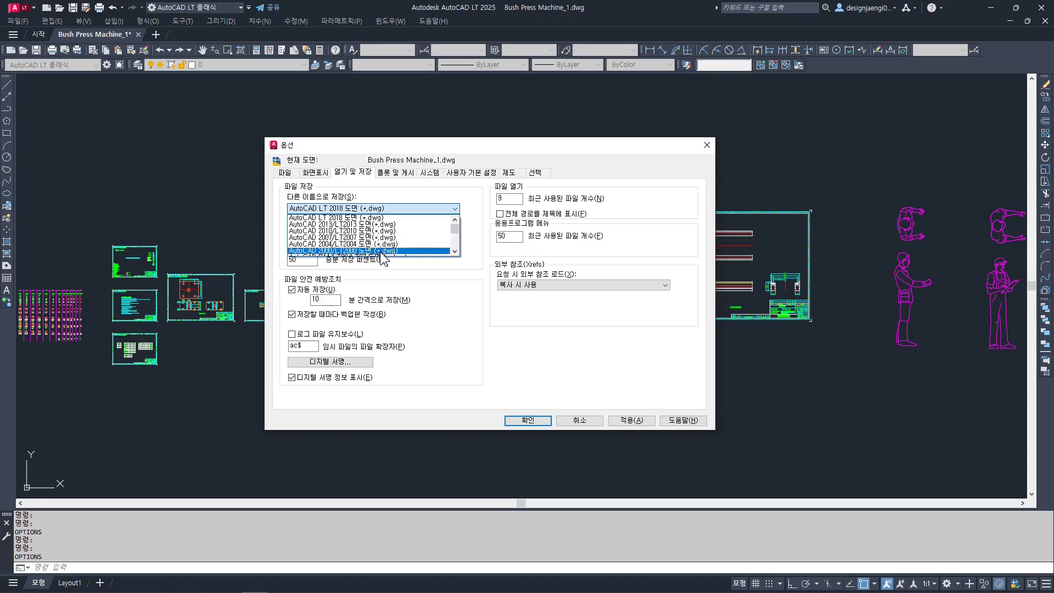
left_click(384, 243)
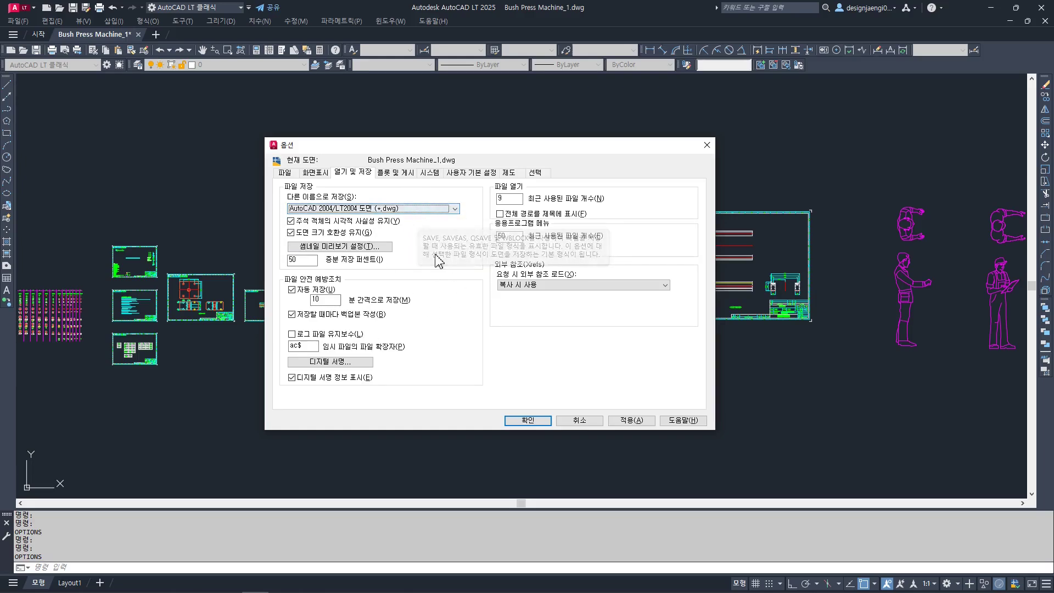
left_click(409, 211)
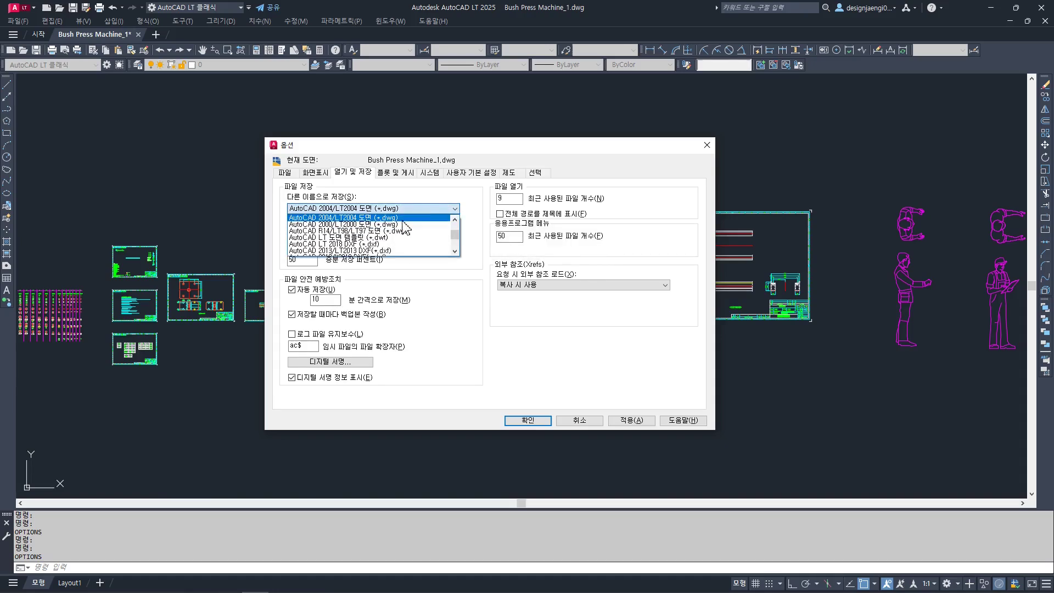
scroll(391, 242, "up", 1)
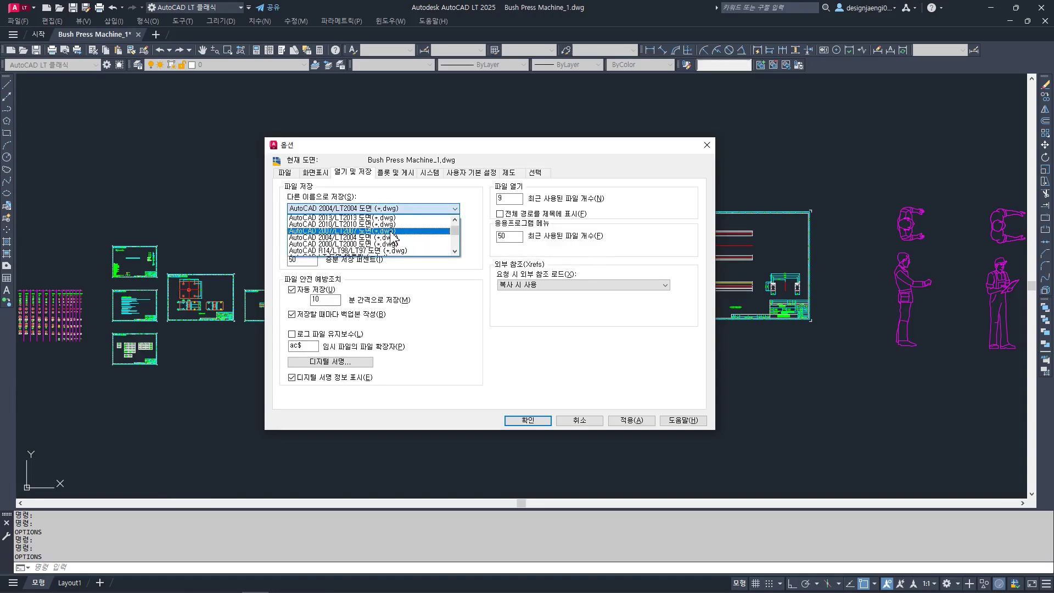
left_click(391, 238)
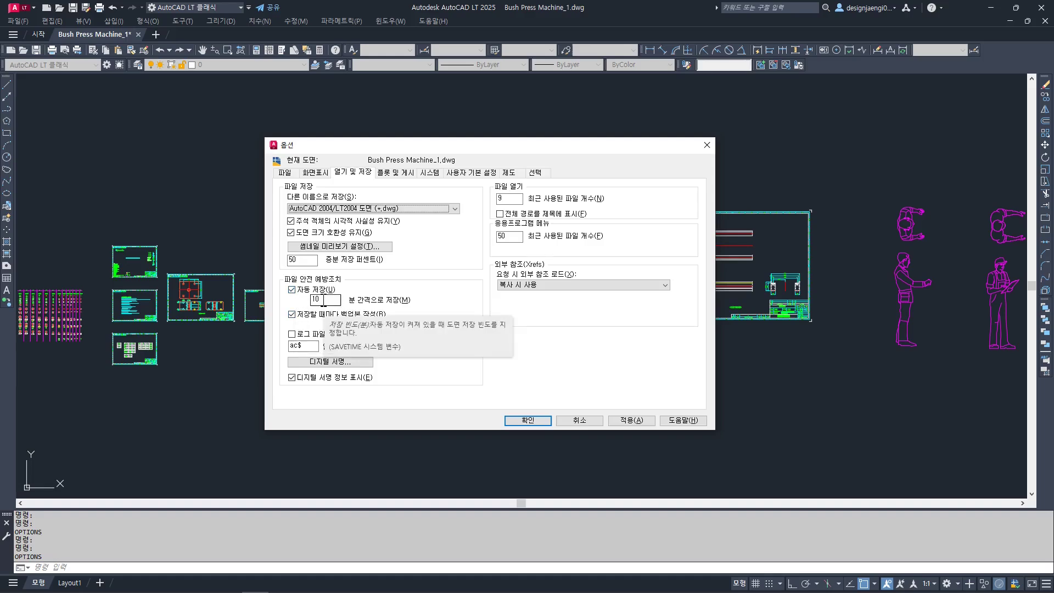
Check the automatic save interval and the folder configured as the automatic save file location
double_click(323, 300)
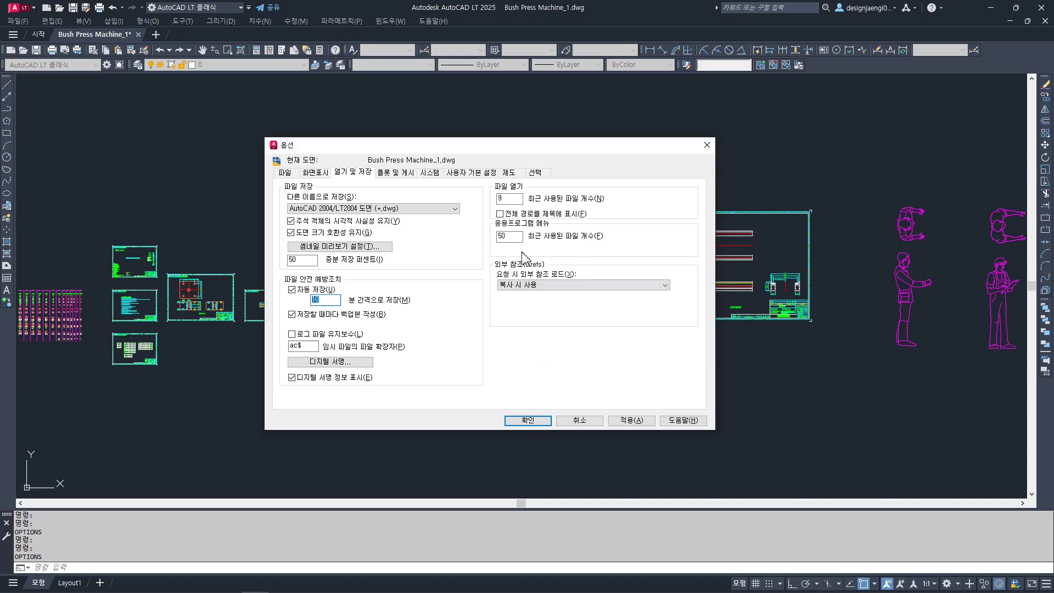
left_click(292, 173)
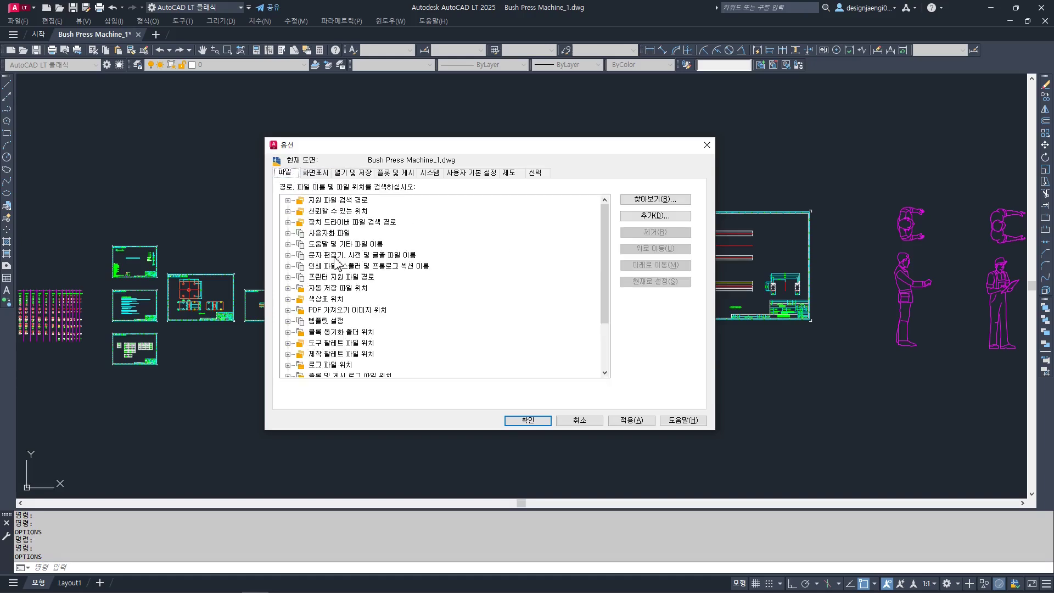
left_click(340, 288)
left_click(288, 288)
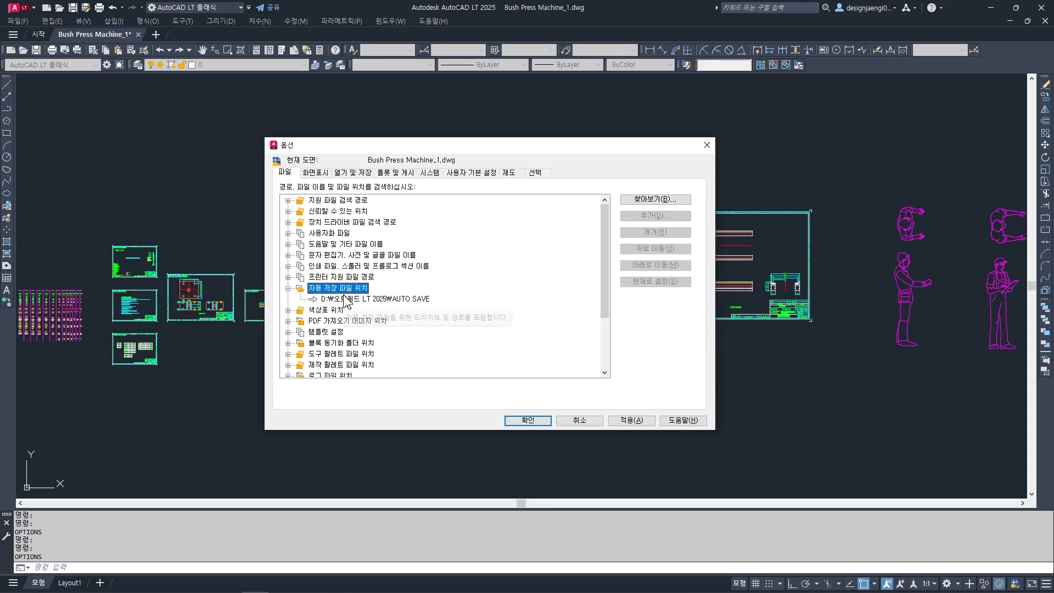
left_click(353, 173)
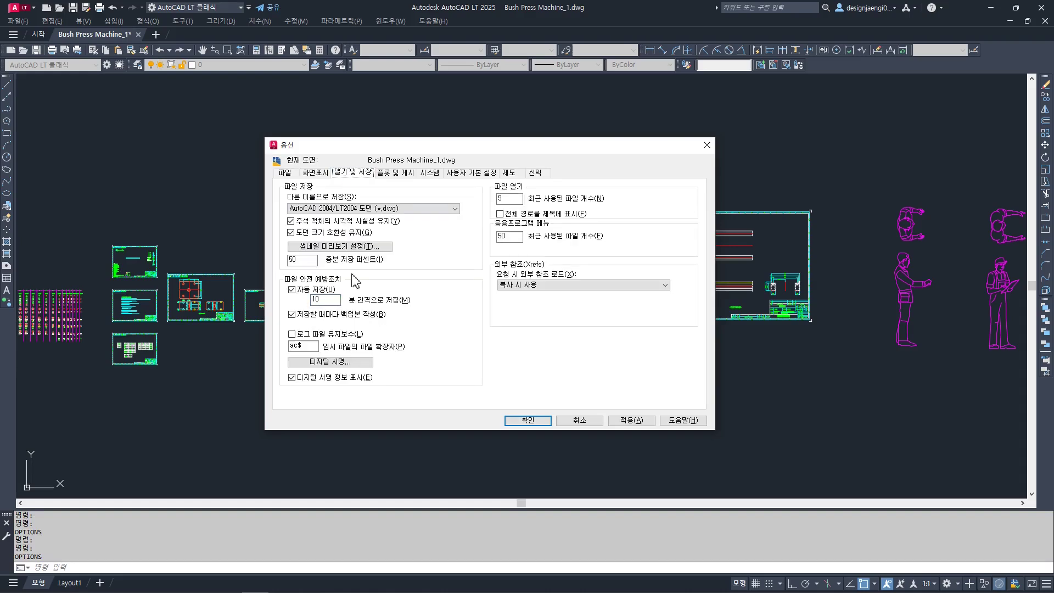
left_click(309, 299)
Review the plot and publish, system and user preference options, and accept the option changes
left_click(404, 175)
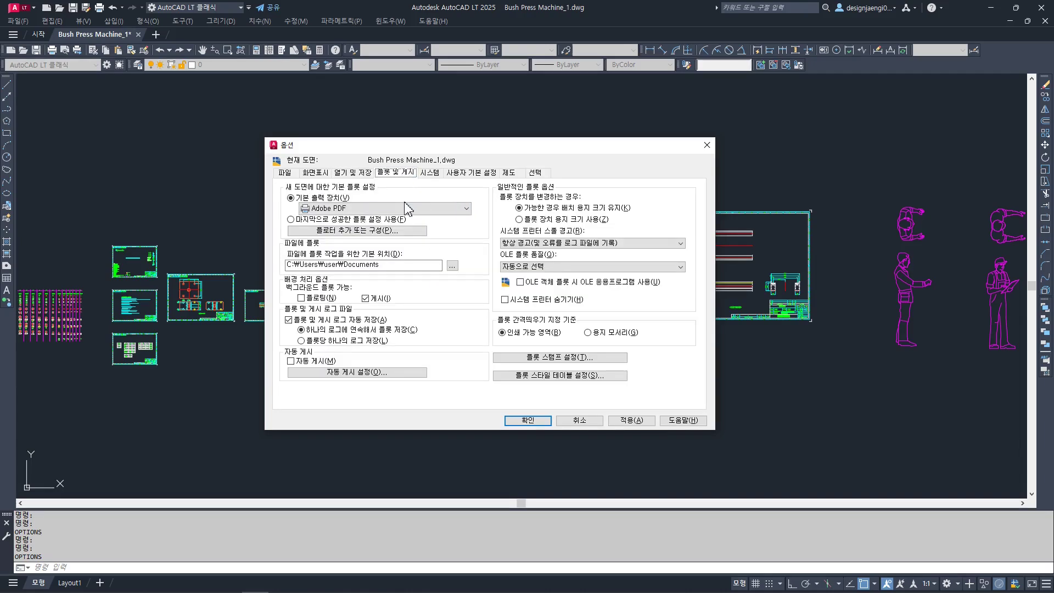
left_click(431, 176)
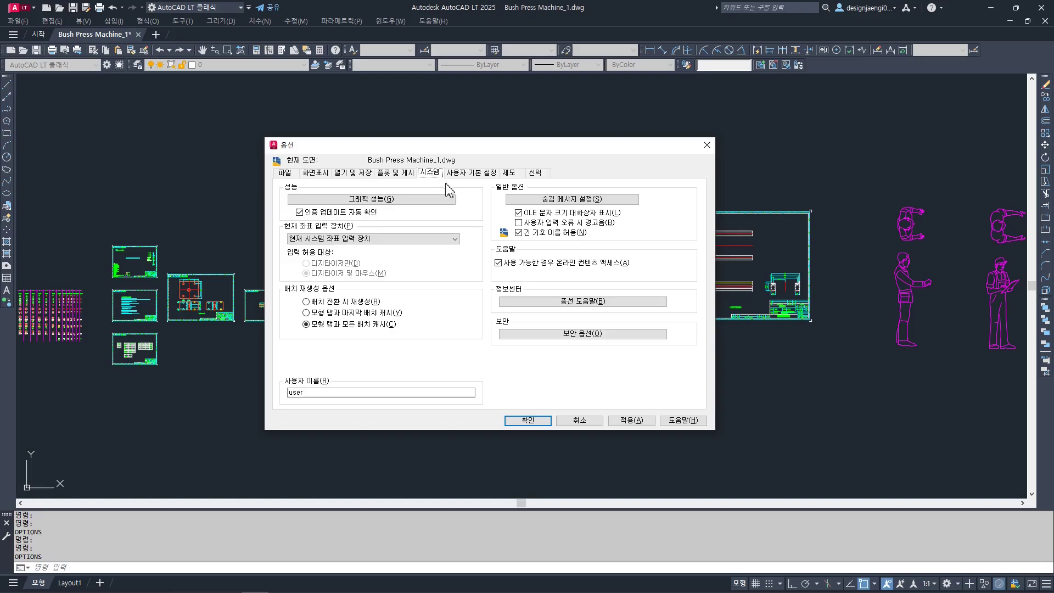
left_click(465, 173)
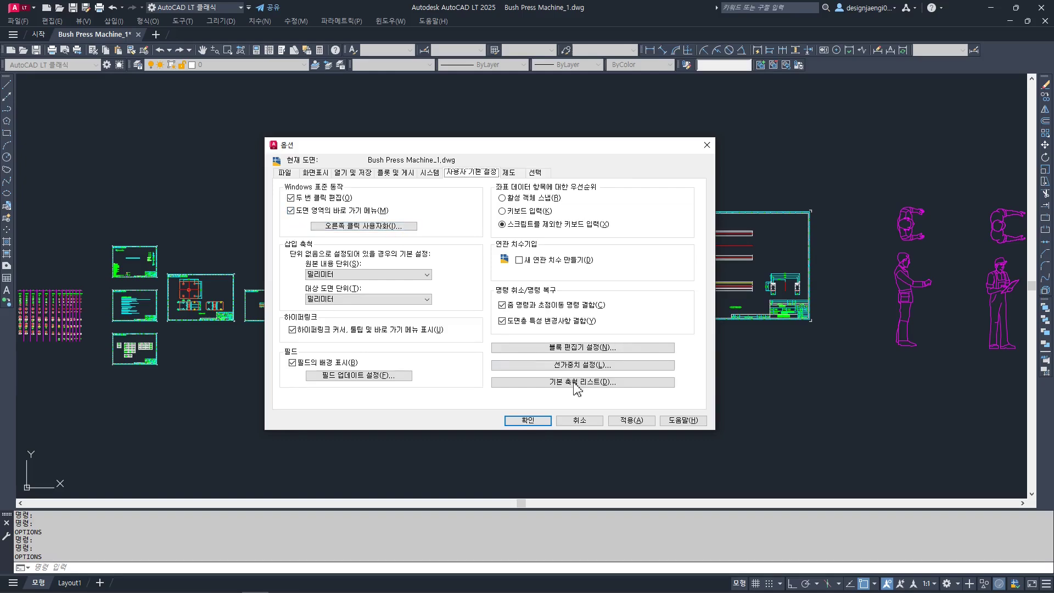
left_click(527, 420)
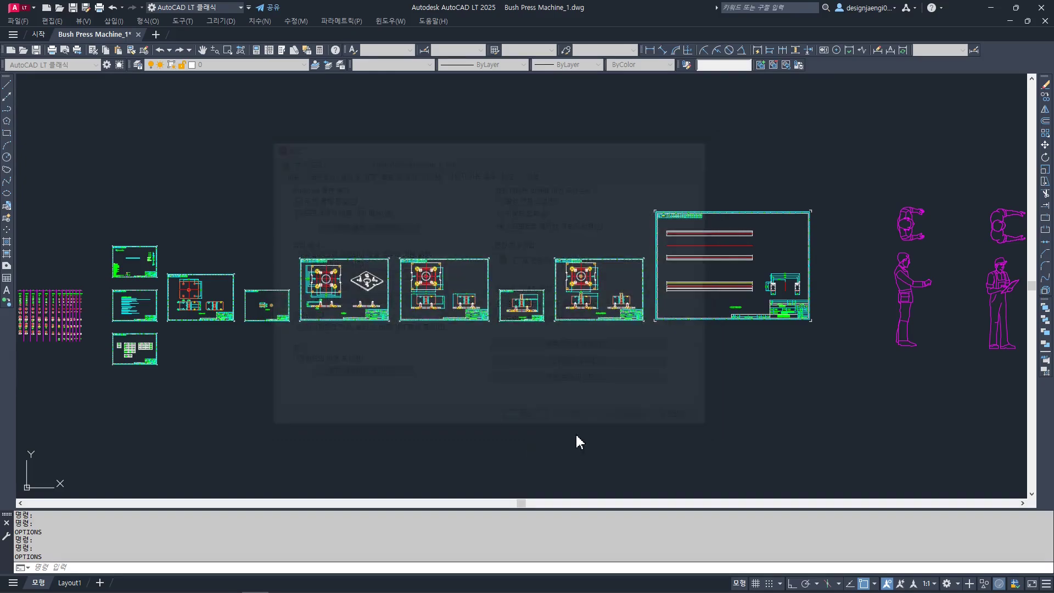
Draw a single slanted line in the empty area below the row of drawing sheets
left_click(531, 394)
key("Escape")
middle_click_drag(393, 407, 428, 353)
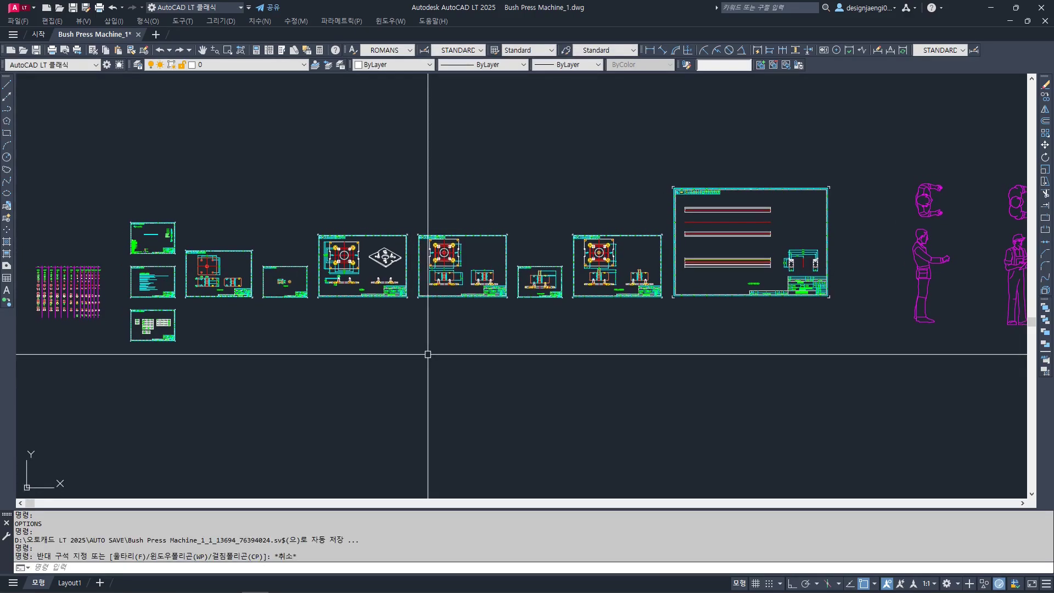
type("l")
key("Return")
left_click(426, 349)
left_click(520, 394)
key("Escape")
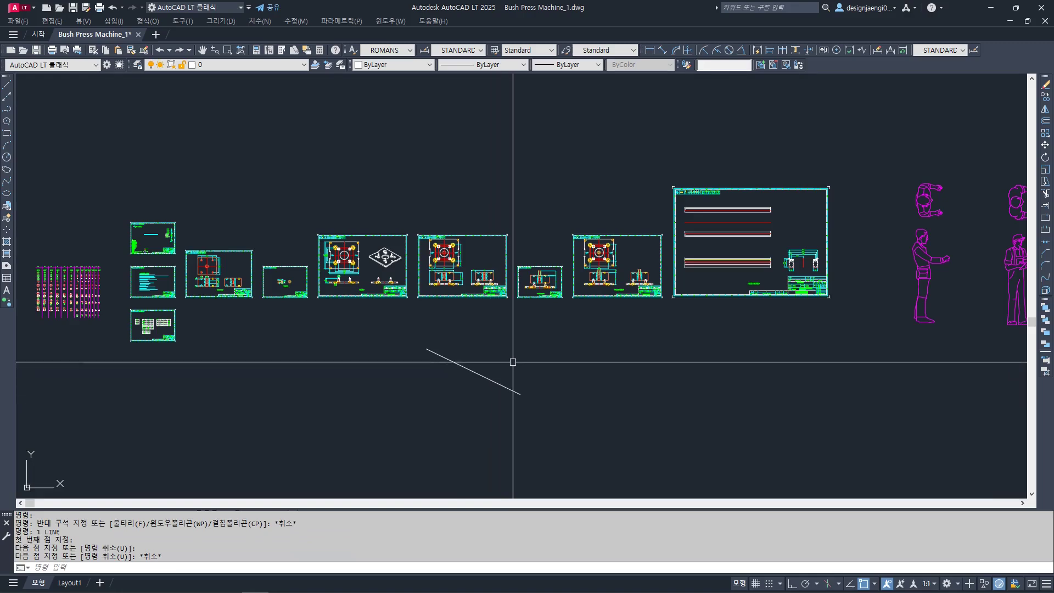
Check the drawing area's shortcut menu, and disable shortcut menus in the drawing area in the user preference options
right_click(524, 345)
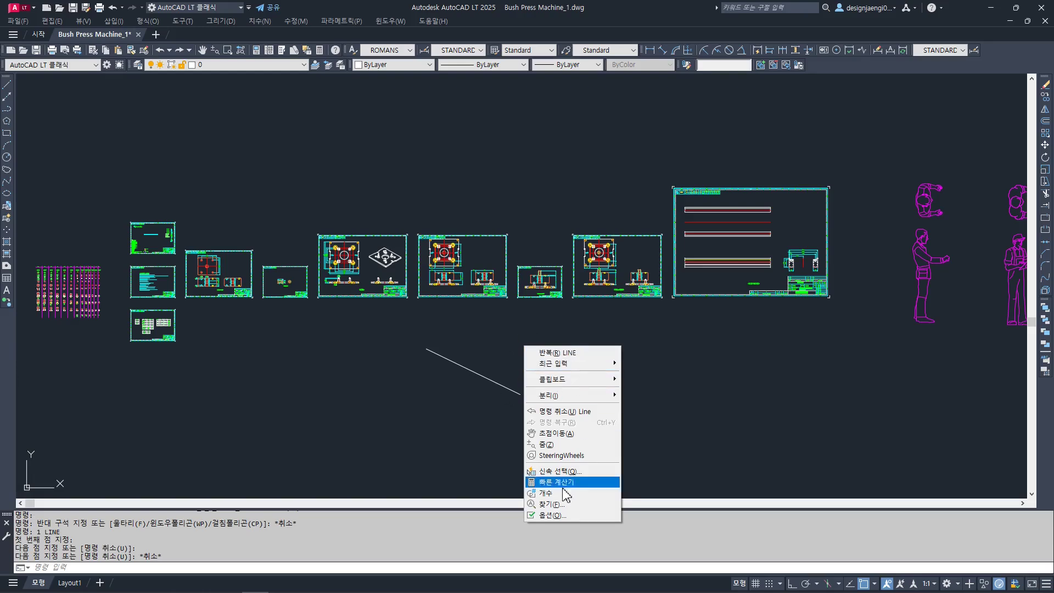
left_click(496, 360)
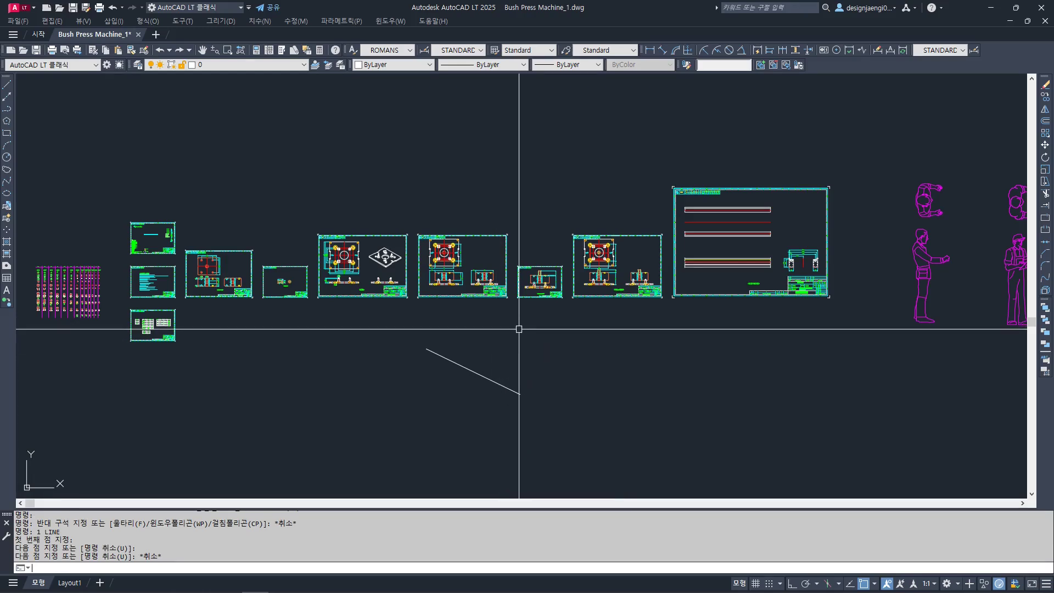
type("op")
key("Return")
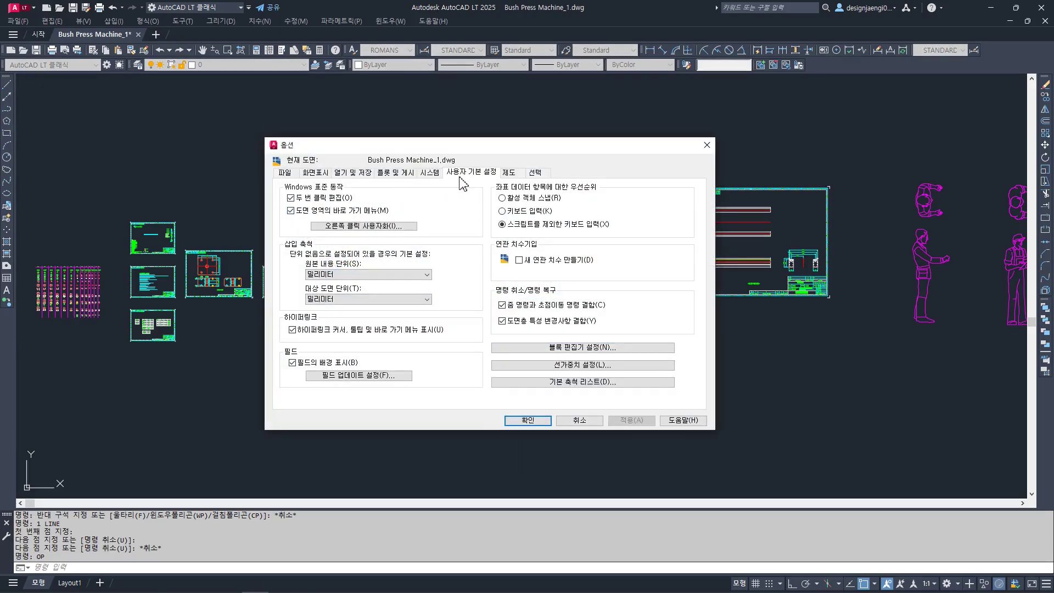
left_click(291, 211)
left_click(646, 421)
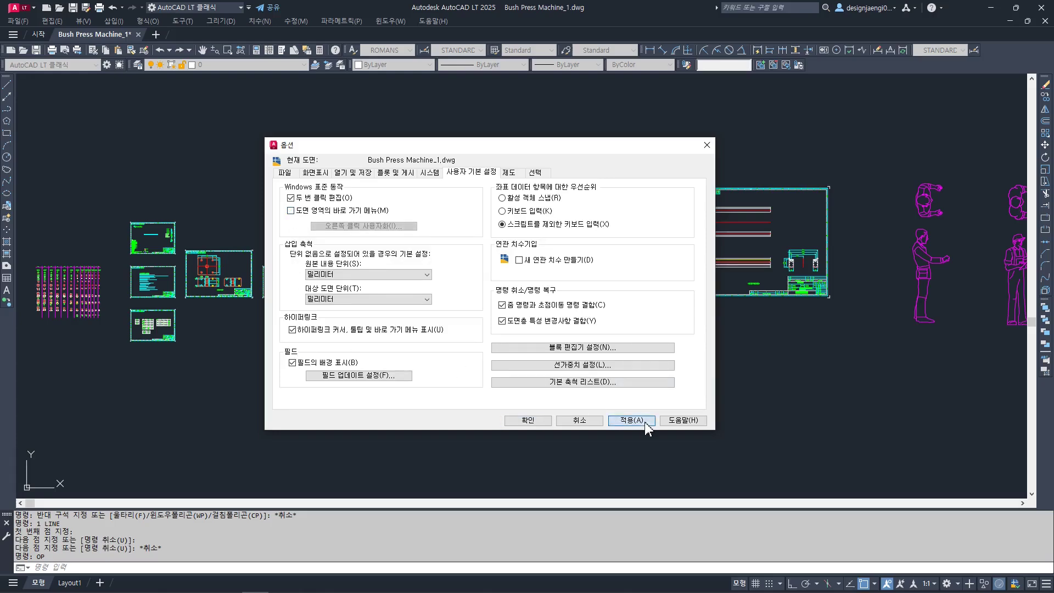
left_click(526, 420)
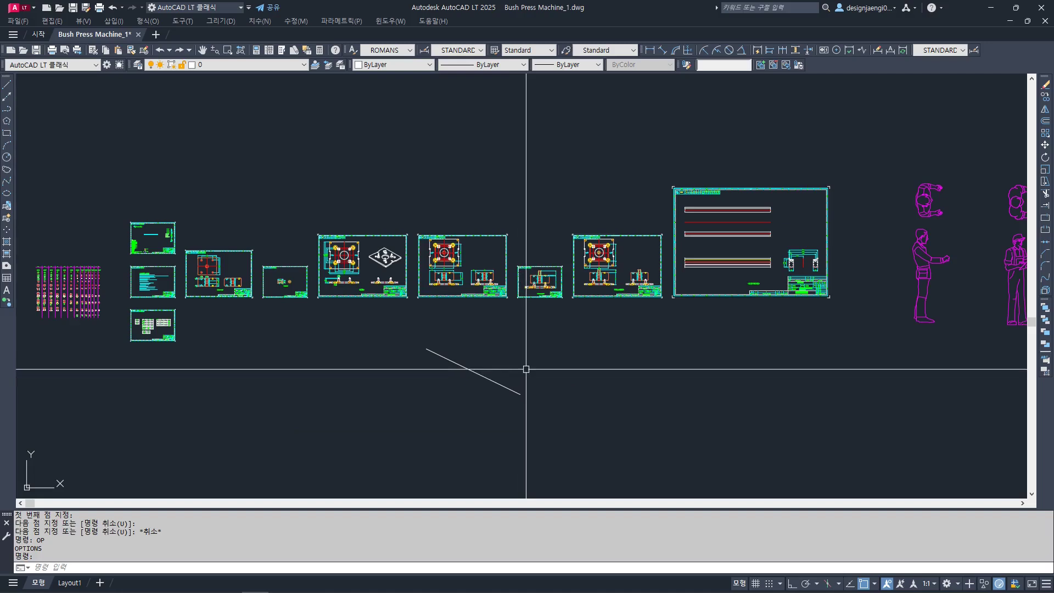
Draw a second slanted line beside the first one, below the drawing sheets
left_click(544, 357)
left_click(499, 409)
key("Escape")
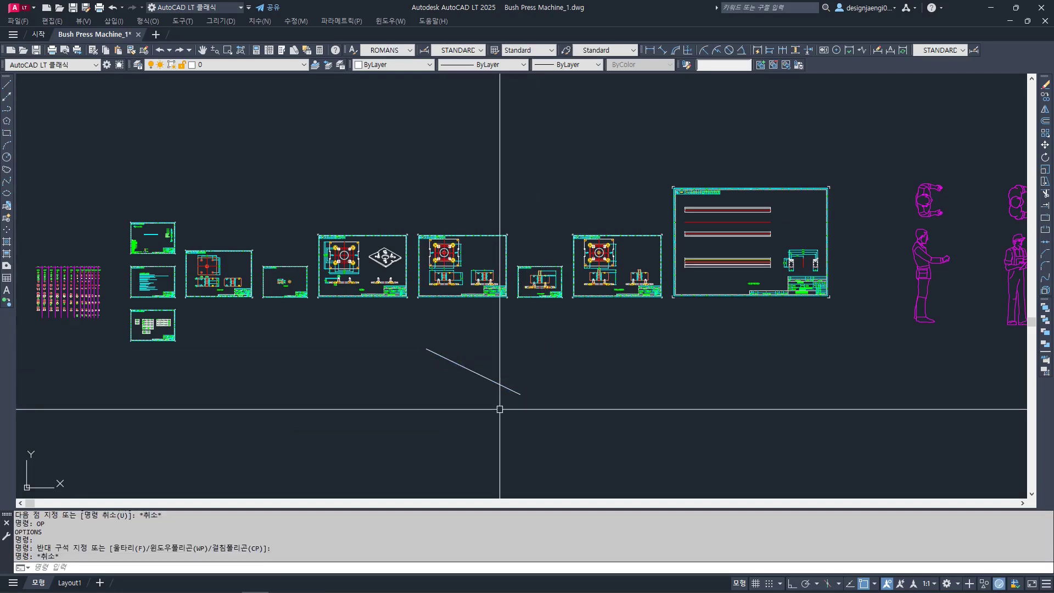
type("l")
key("Return")
left_click(572, 365)
left_click(637, 411)
key("Escape")
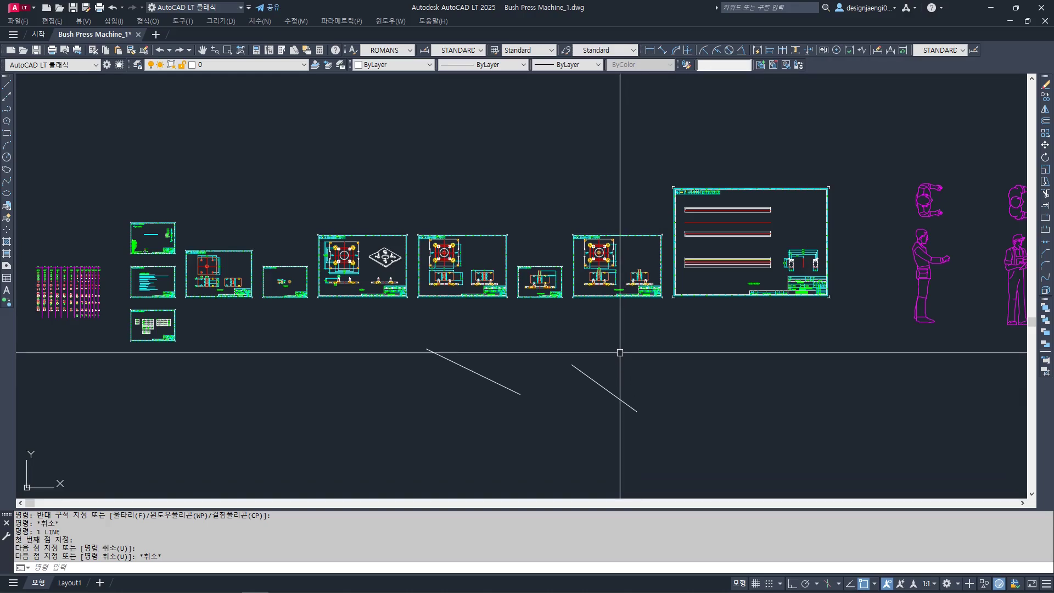
Repeat the Line command twice, cancelling it each time before picking a point
key("Return")
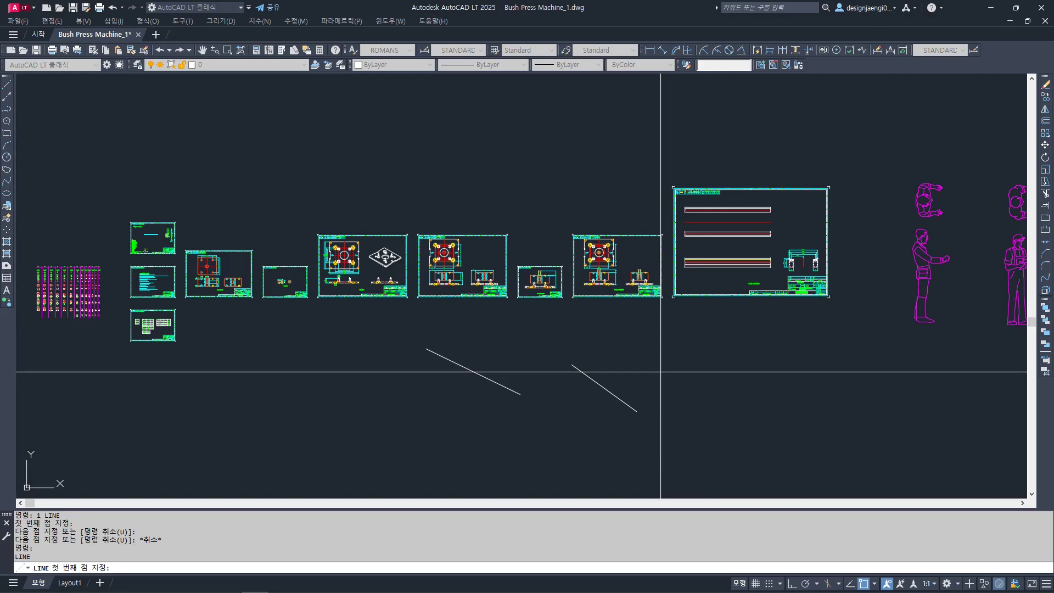
key("Escape")
key("Return")
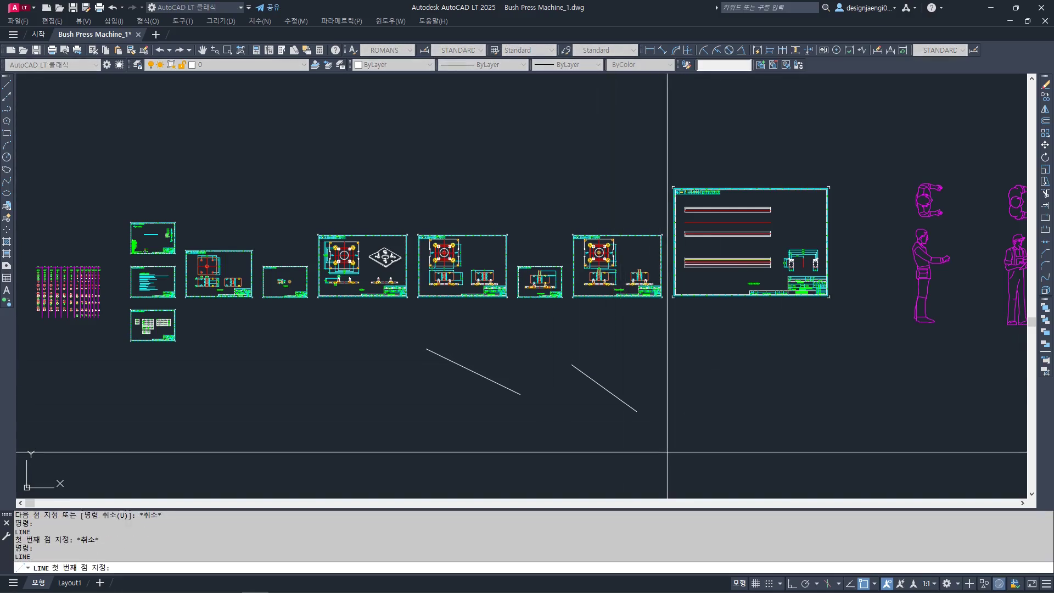
key("Escape")
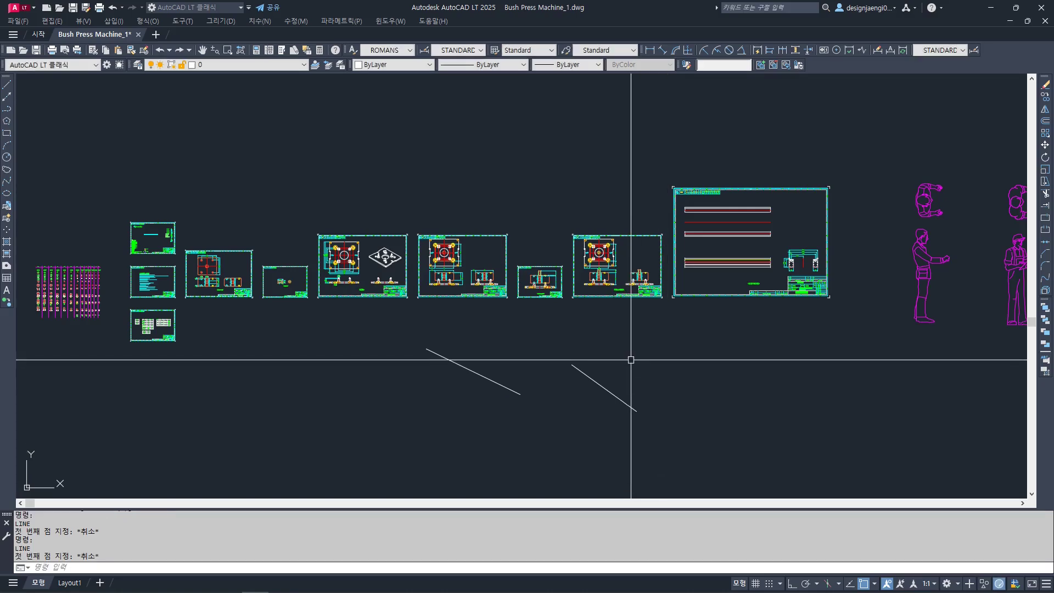
Re-enable shortcut menus in the drawing area in the user preference options, and apply the change
type("OP")
key("Return")
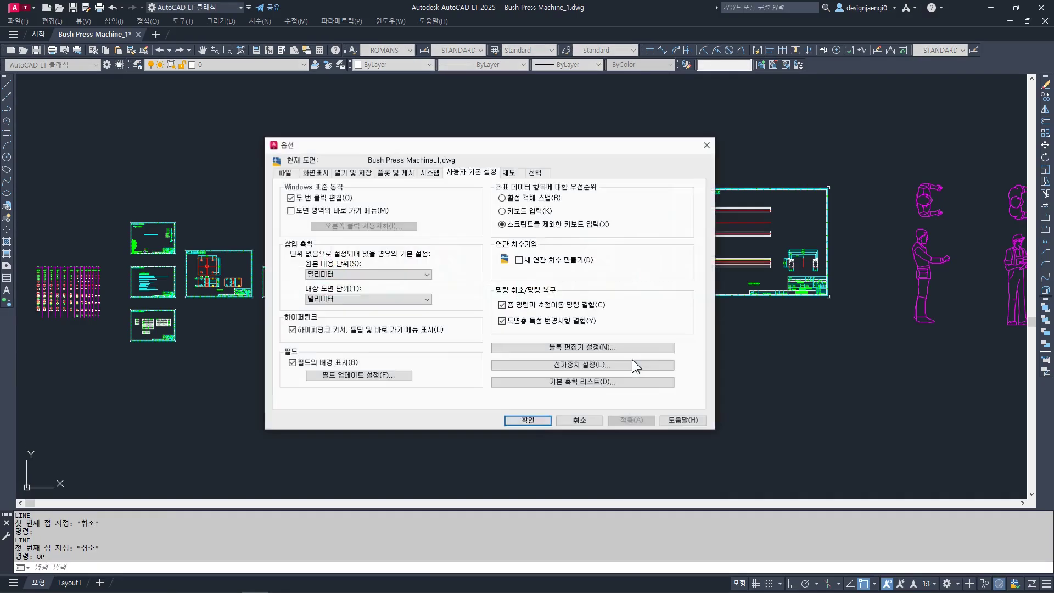
left_click(293, 212)
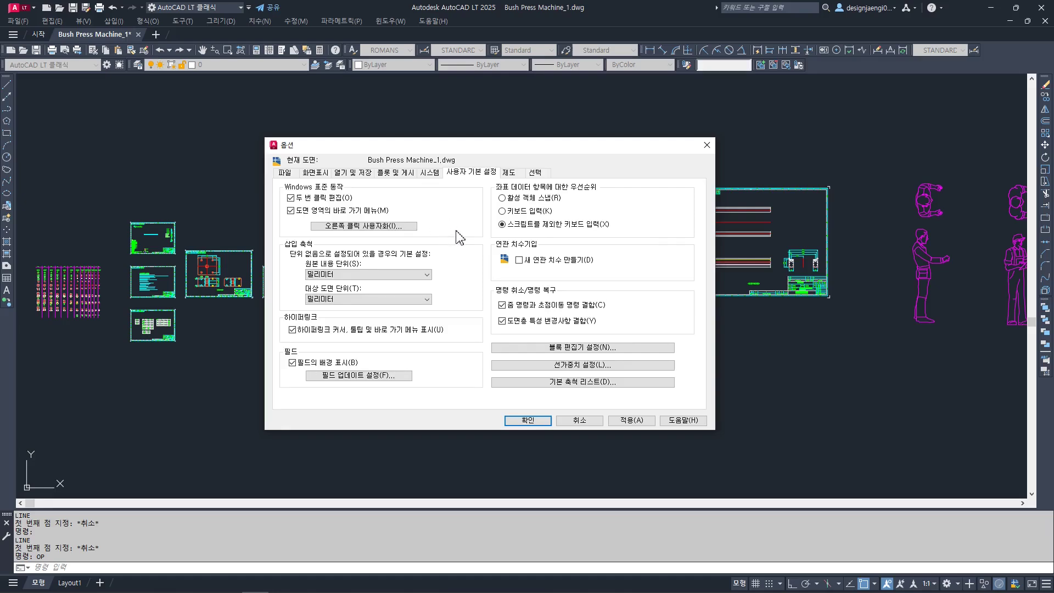
left_click(515, 172)
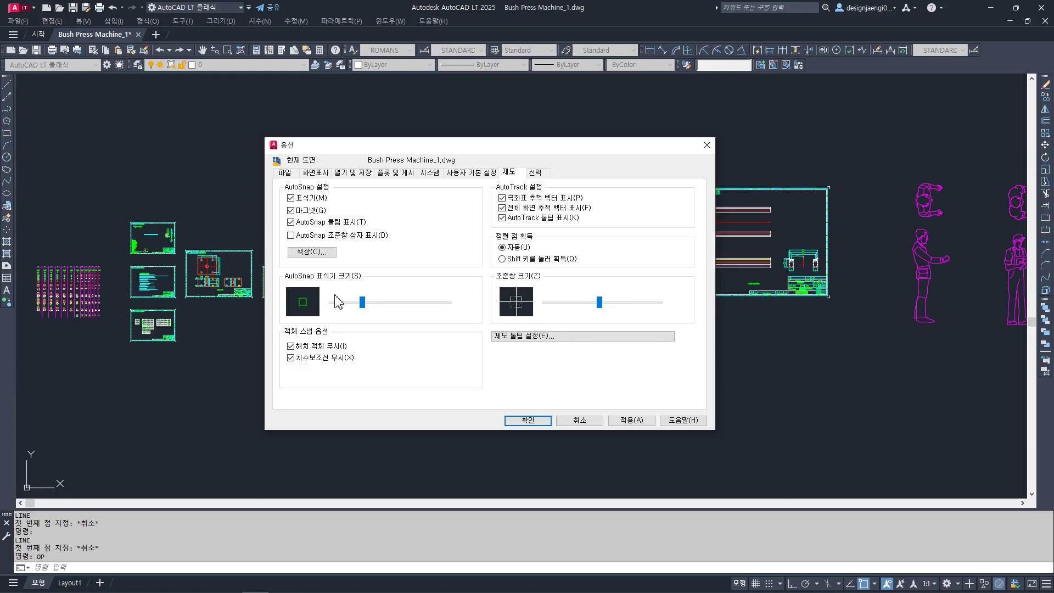
key("Escape")
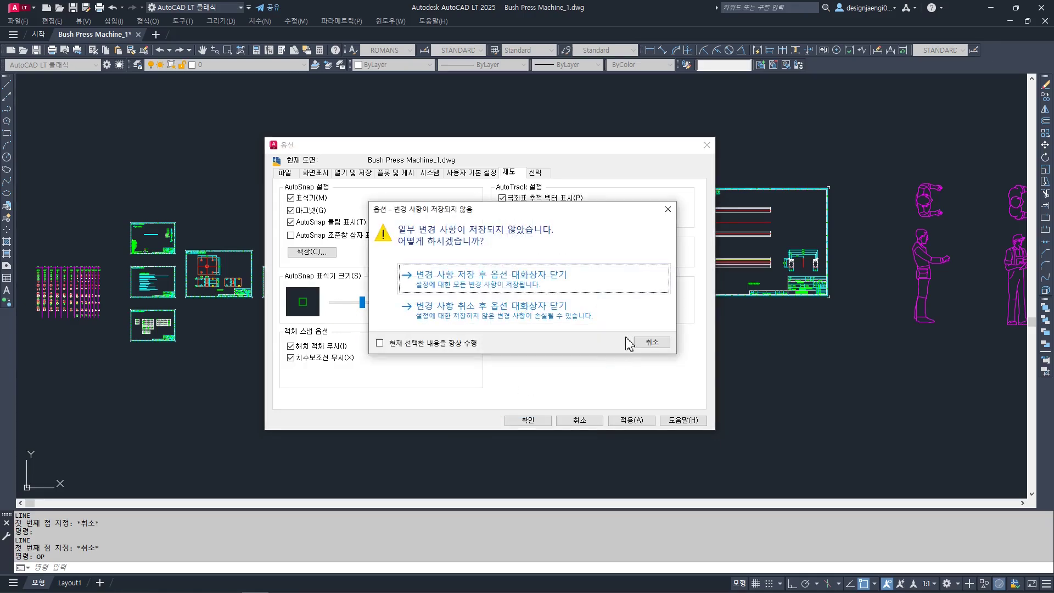
key("Escape")
left_click(633, 422)
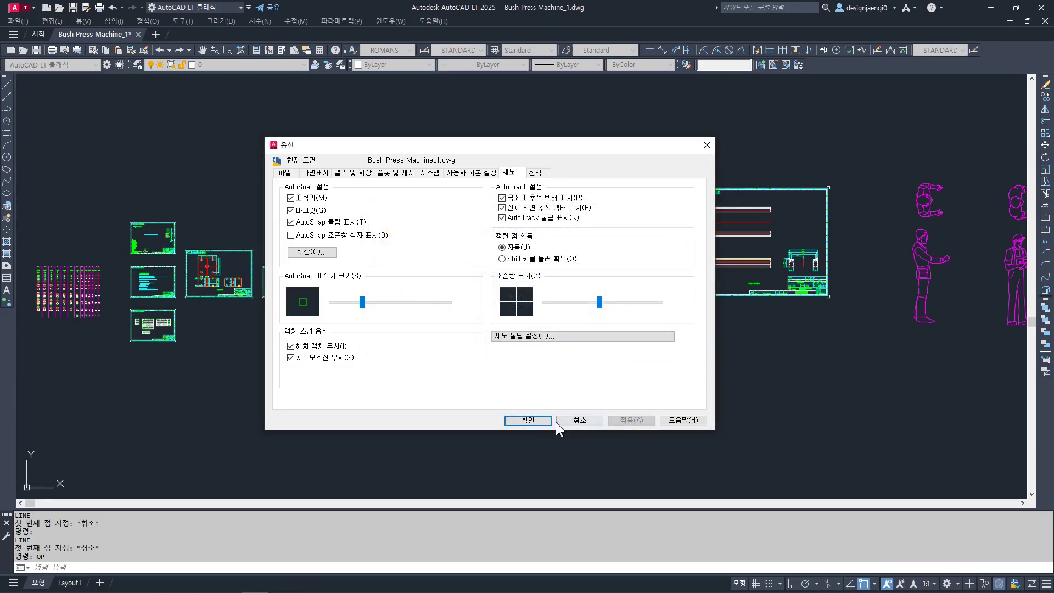
left_click(536, 422)
Examine the object snap markers on the first slanted line using the Line command, without drawing anything
scroll(478, 400, "up", 5)
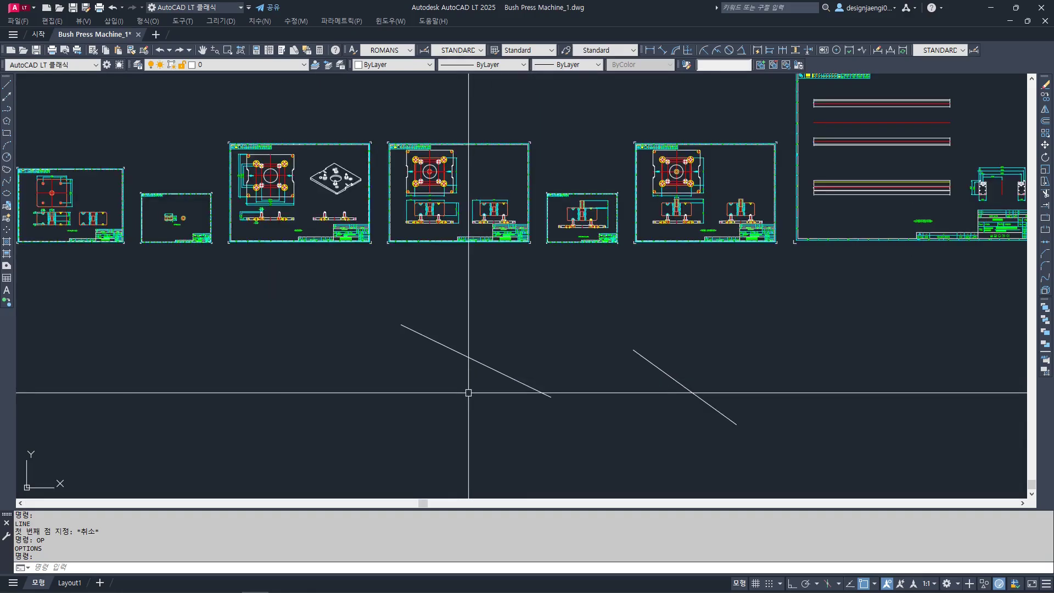
type("l")
key("Return")
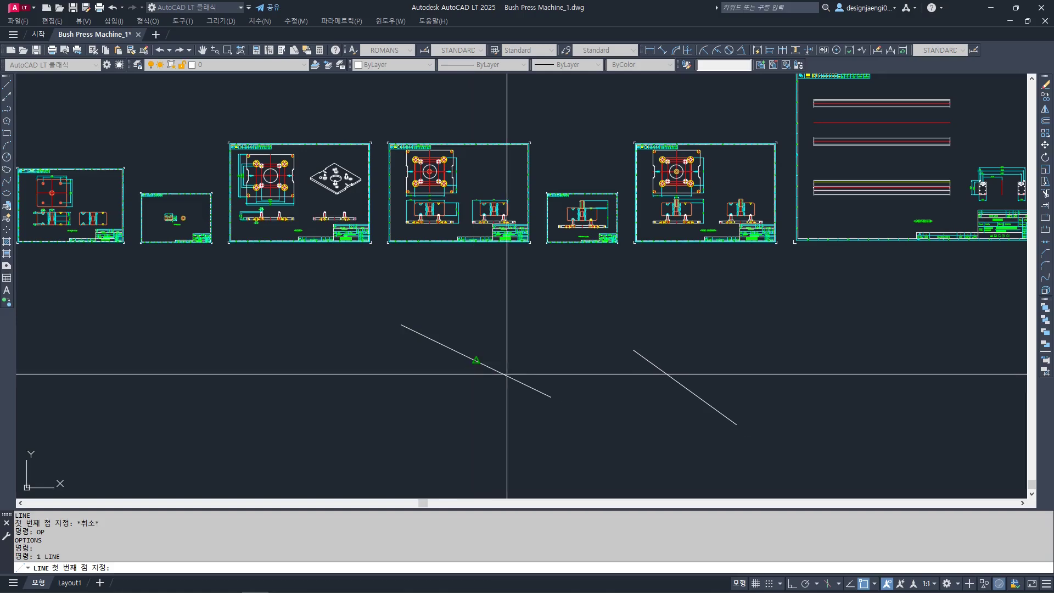
key("Escape")
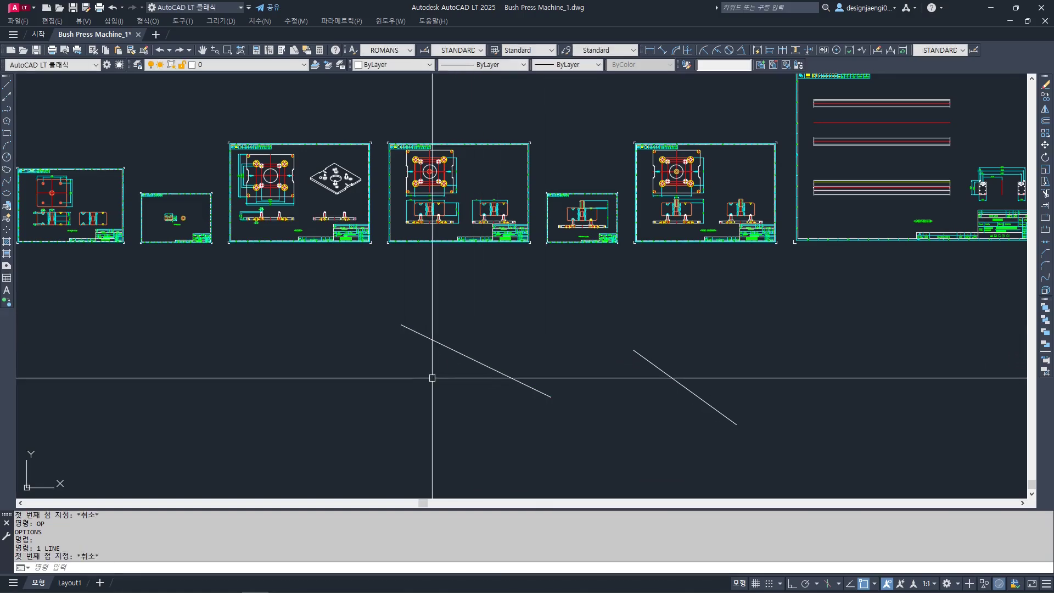
Slightly increase the AutoSnap marker size in the drafting options, and check the endpoint marker on the first slanted line
type("op")
key("Return")
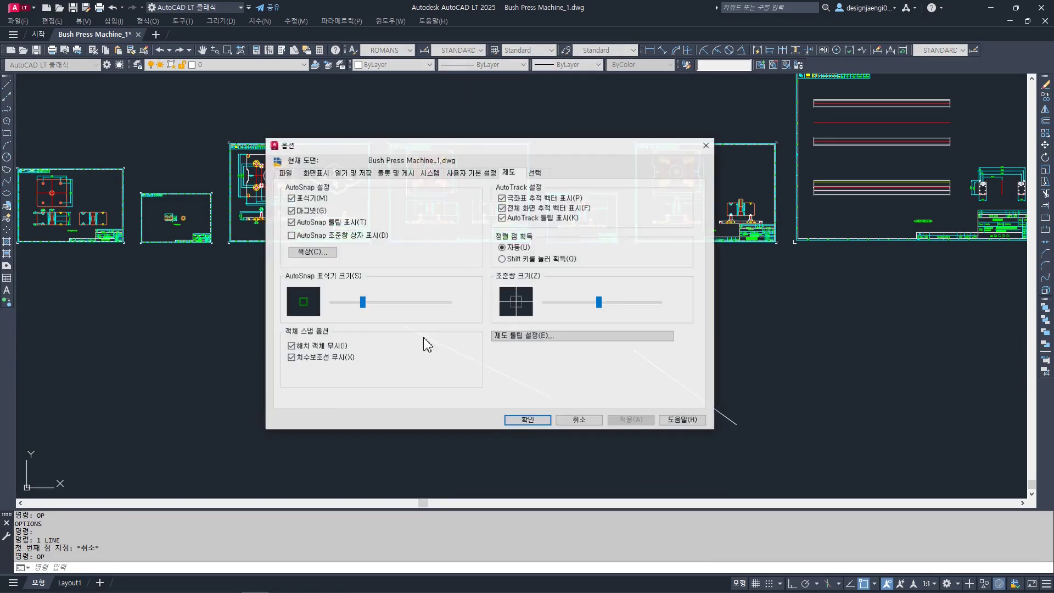
left_click_drag(362, 302, 378, 311)
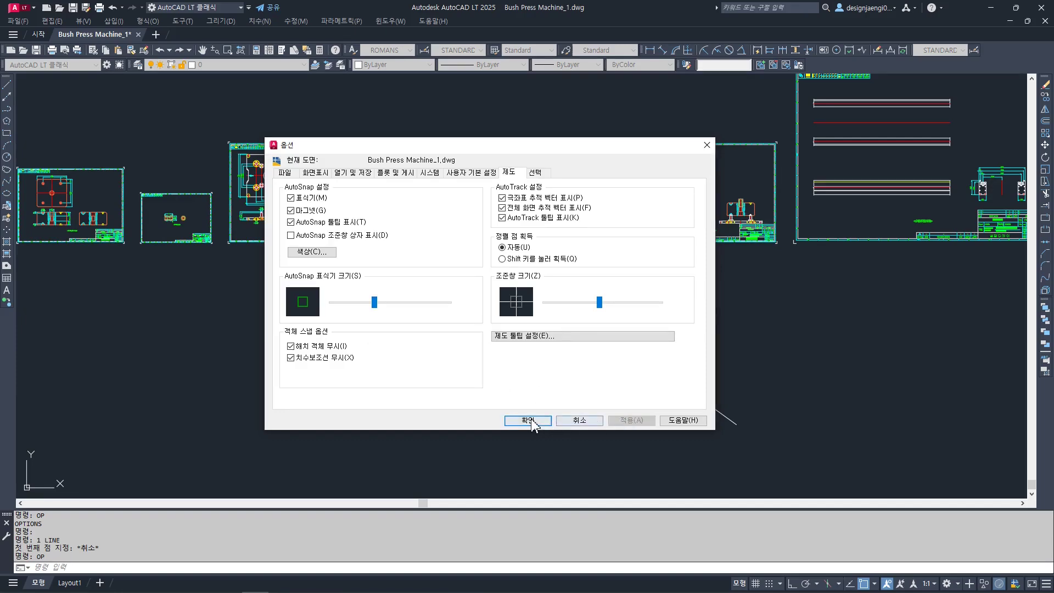
left_click(528, 421)
type("1")
key("Return")
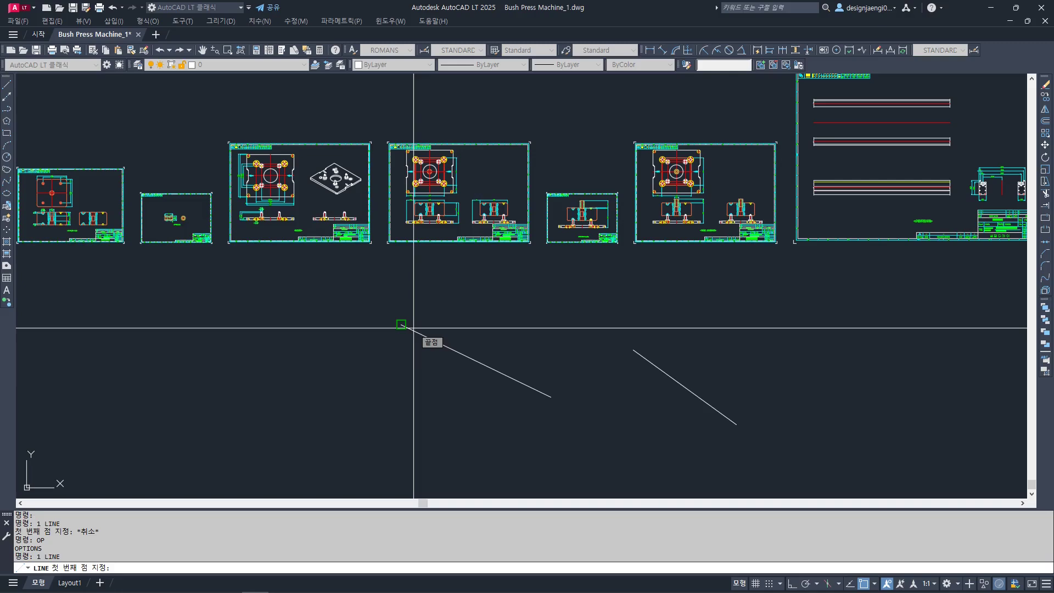
key("Escape")
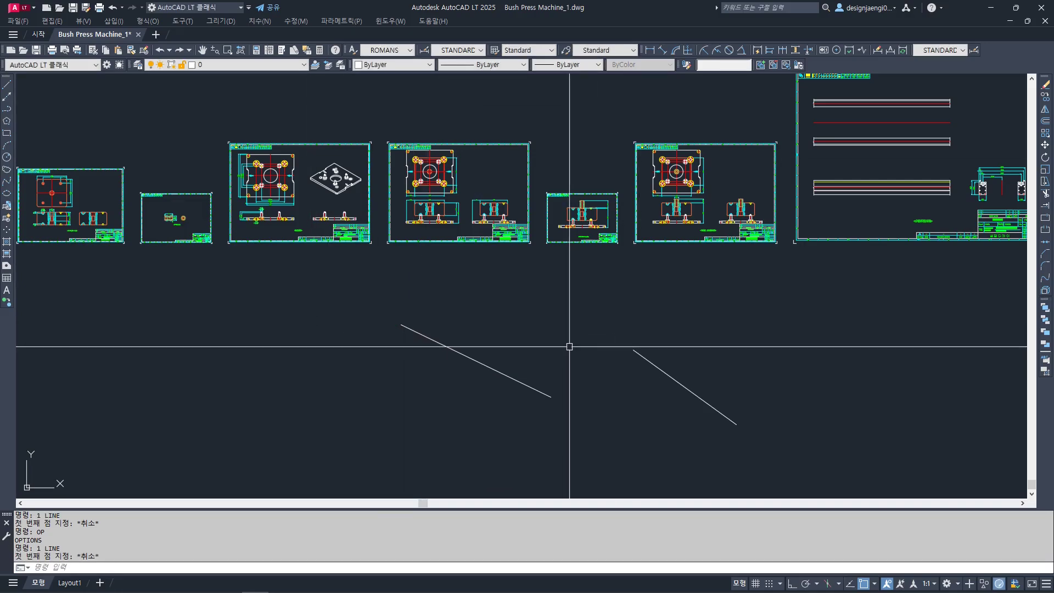
Review the selection options, including the pickbox size, selection modes and grip settings
type("op")
key("Return")
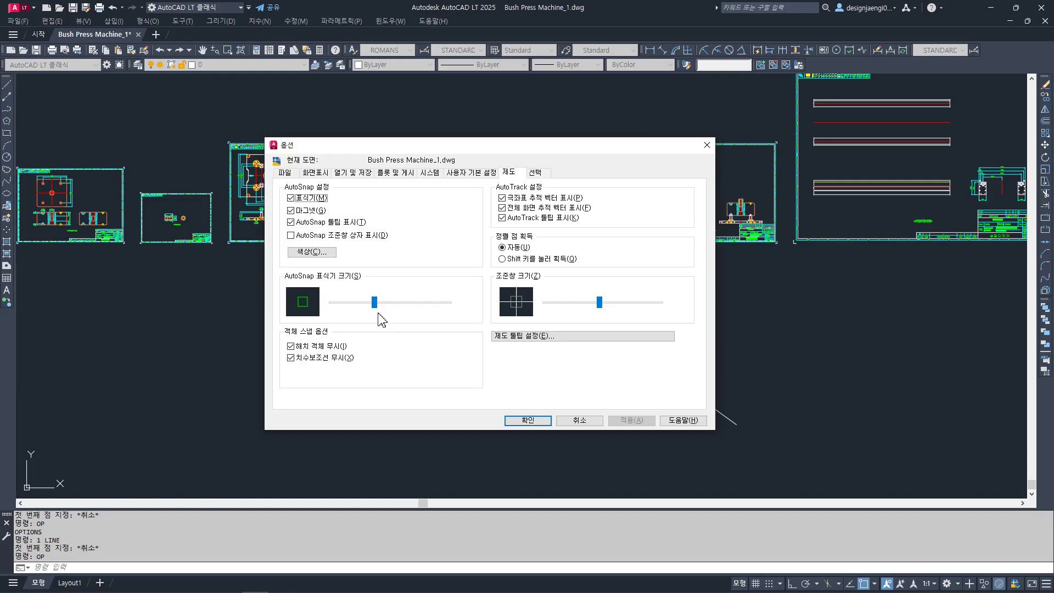
left_click(536, 172)
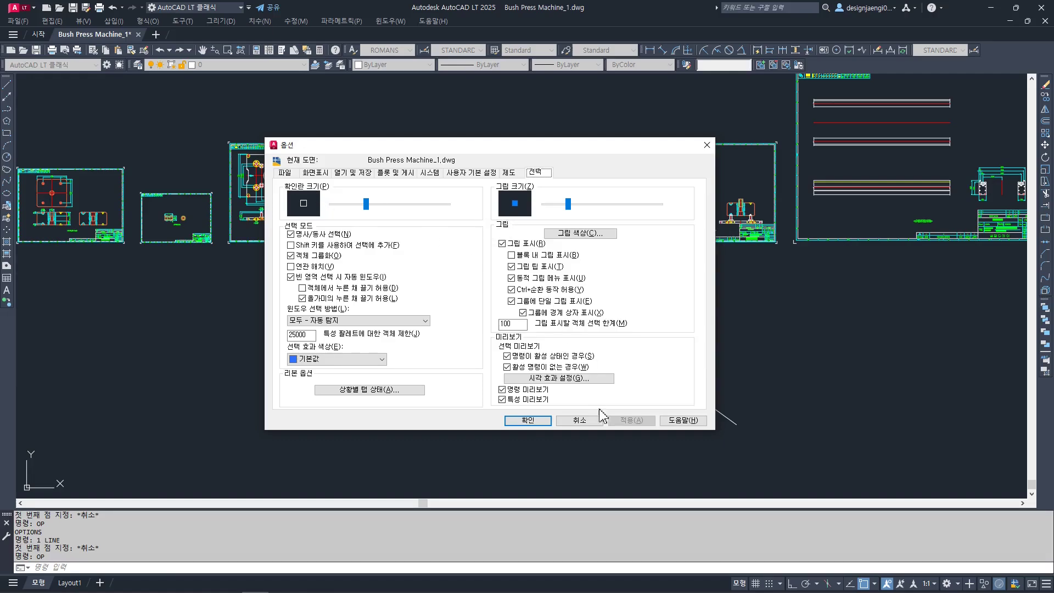
left_click(528, 420)
key("Escape")
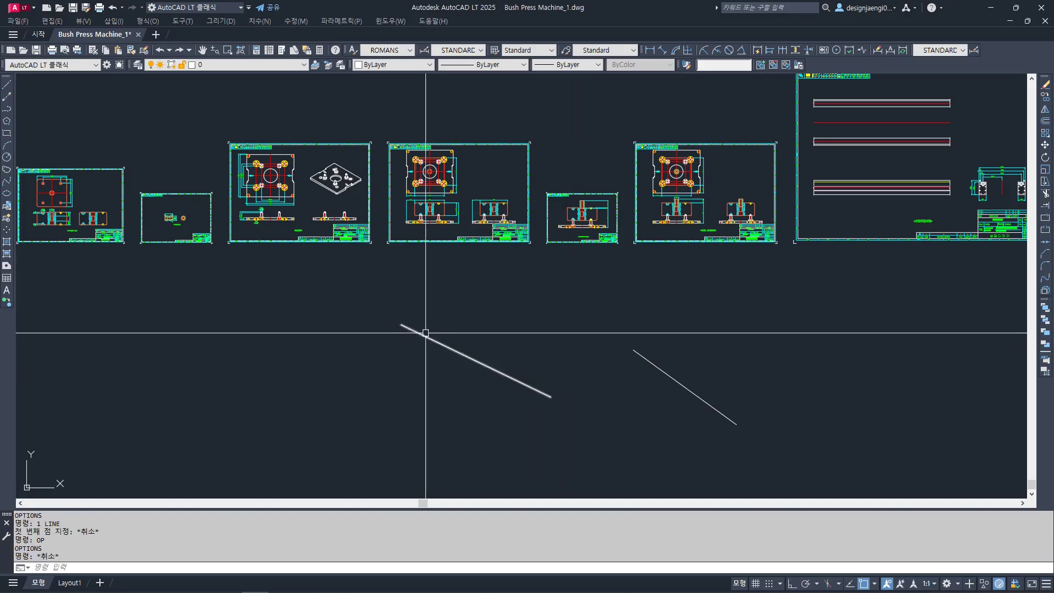
Enlarge the pickbox to roughly two-thirds of its size range in the selection options
left_click(338, 360)
type("OP")
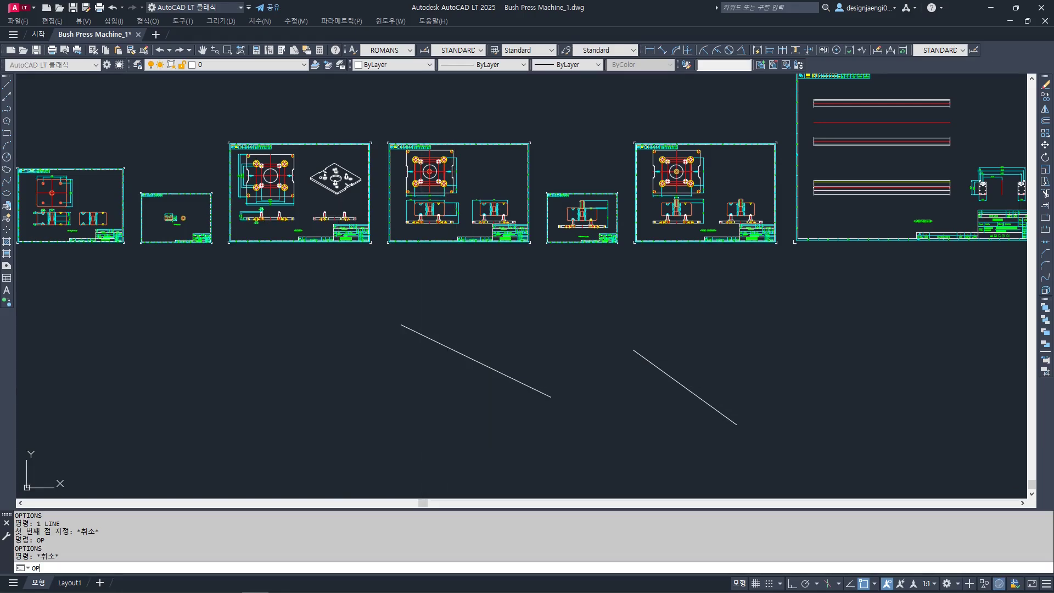
key("Return")
left_click_drag(373, 209, 407, 206)
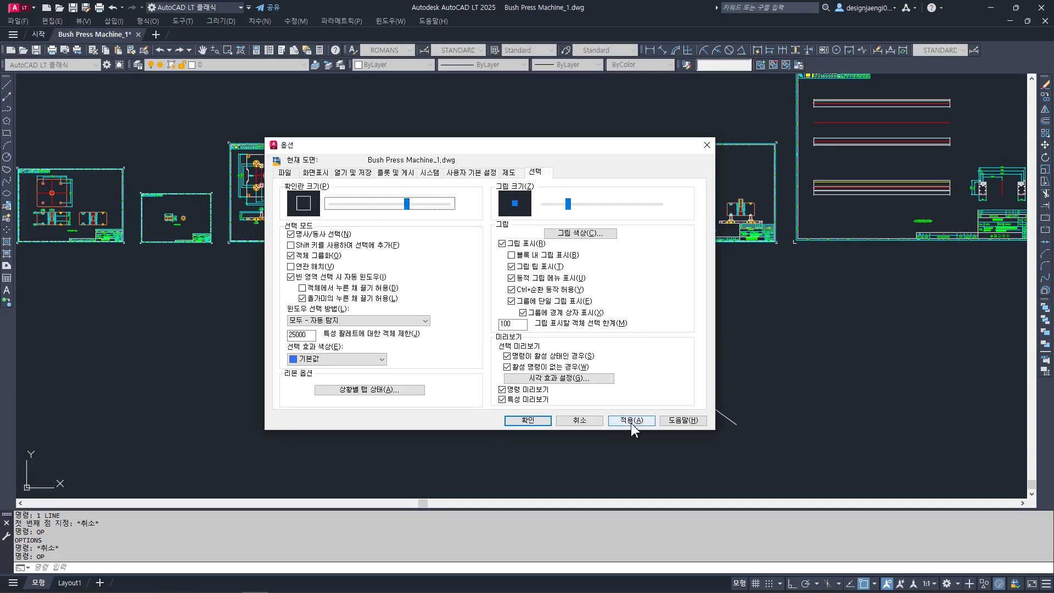
left_click(533, 420)
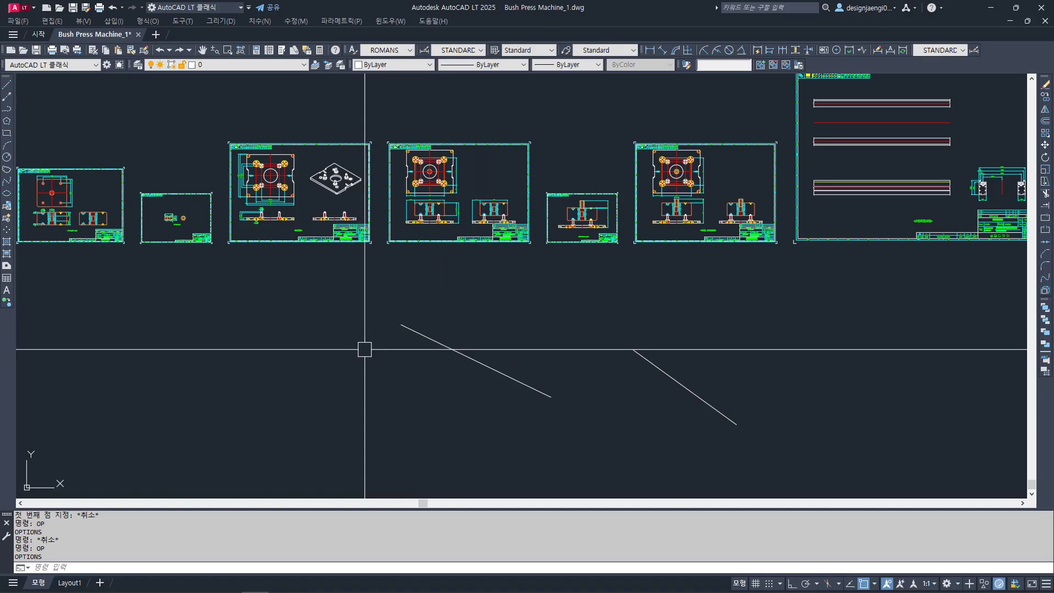
Test the enlarged pickbox by selecting both slanted lines with the Move command, without moving them
type("m")
key("Return")
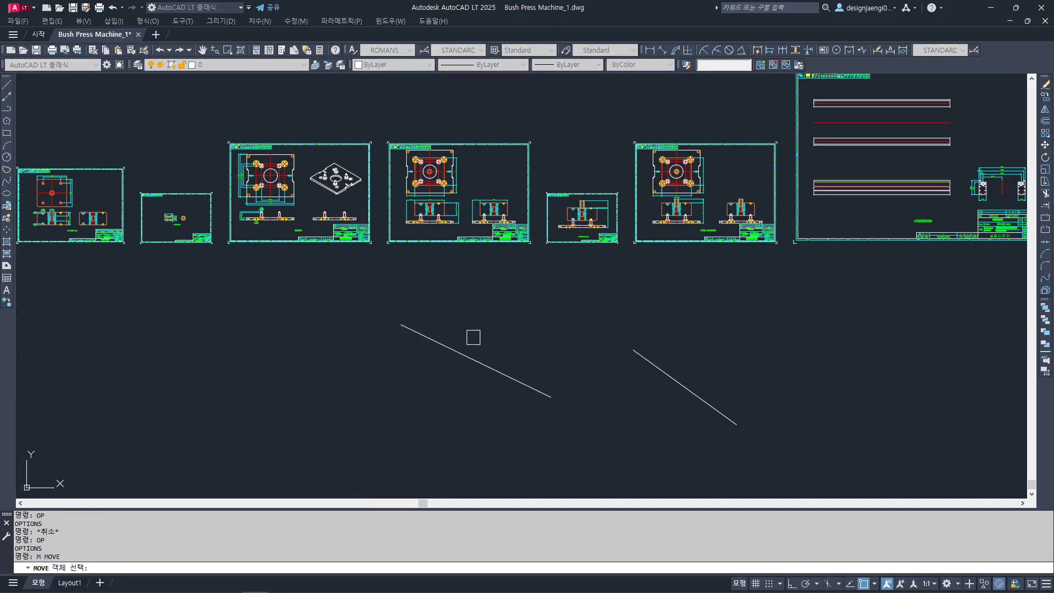
left_click(470, 354)
left_click(674, 378)
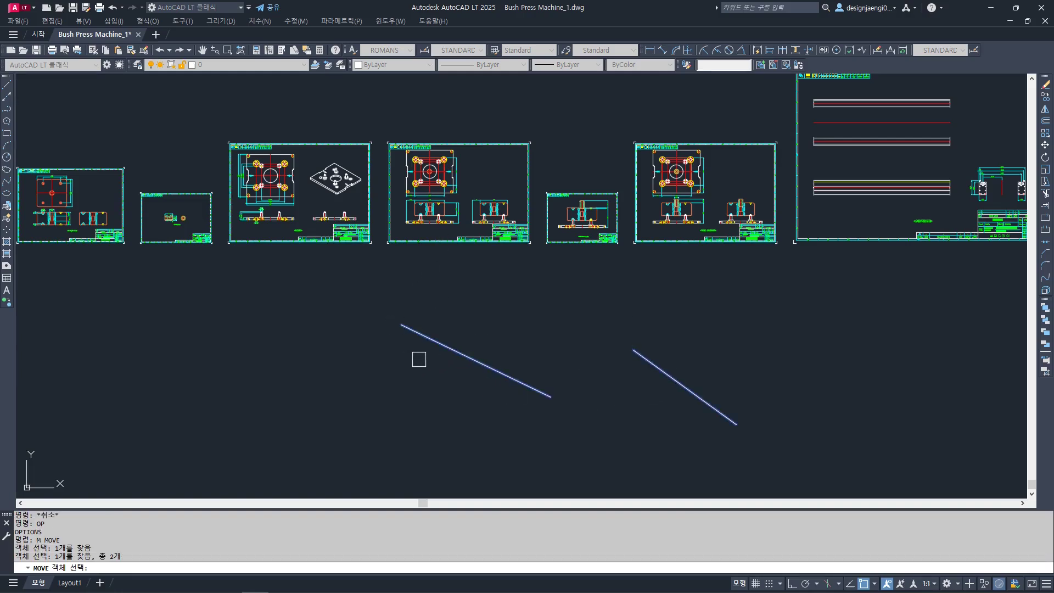
key("Escape")
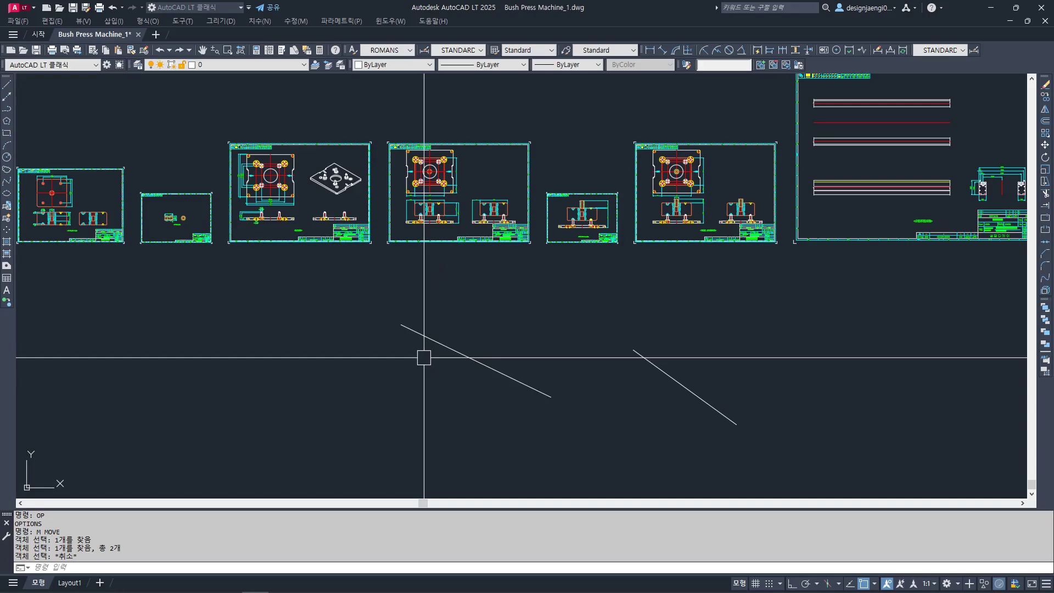
Reduce the pickbox to roughly two-fifths of its size range in the selection options, and apply the change
type("OP")
key("Return")
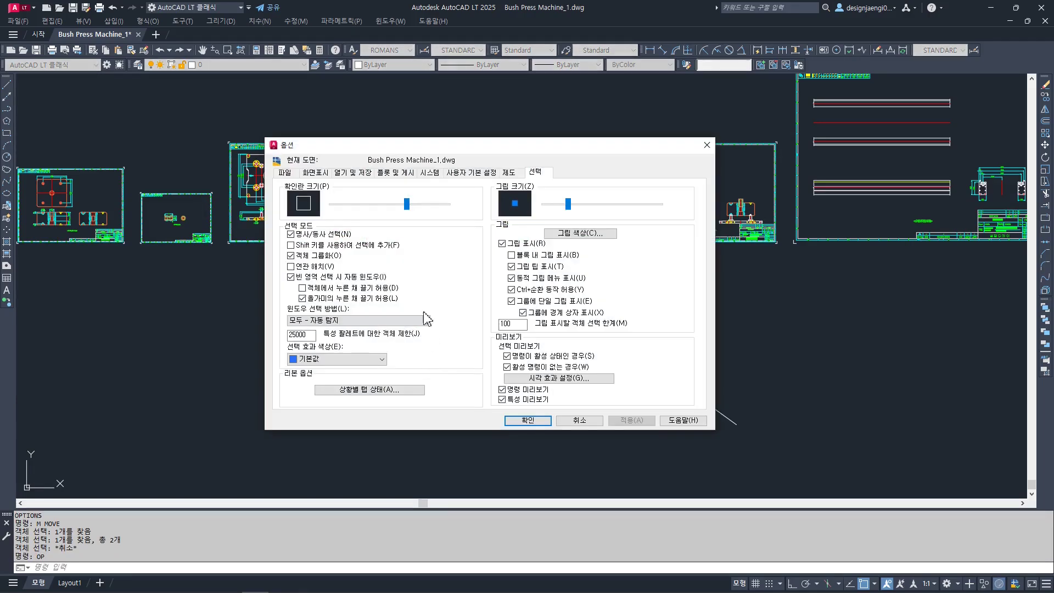
left_click_drag(406, 204, 379, 210)
left_click(631, 420)
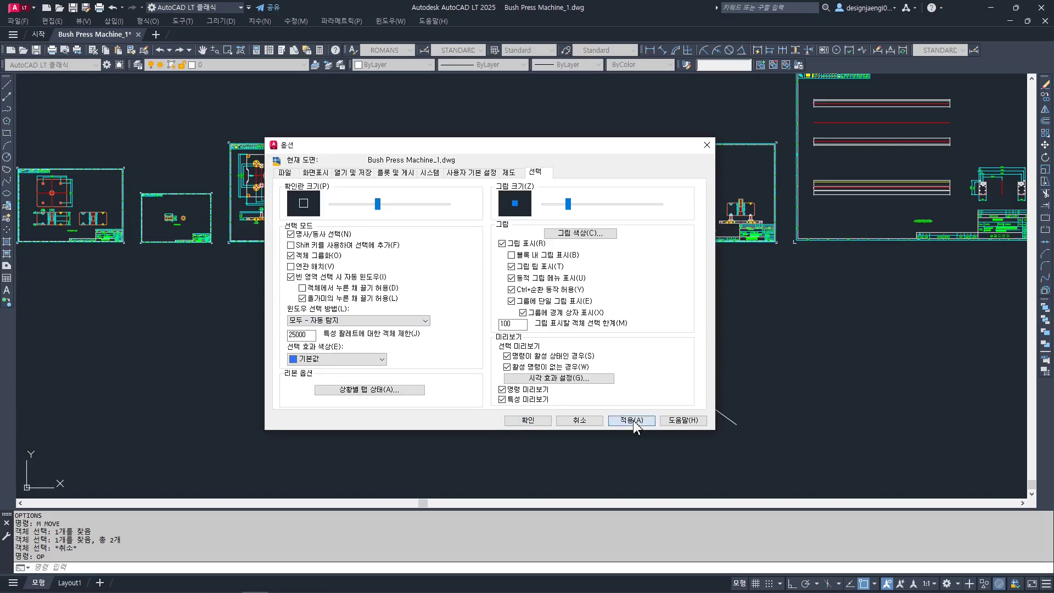
left_click(517, 423)
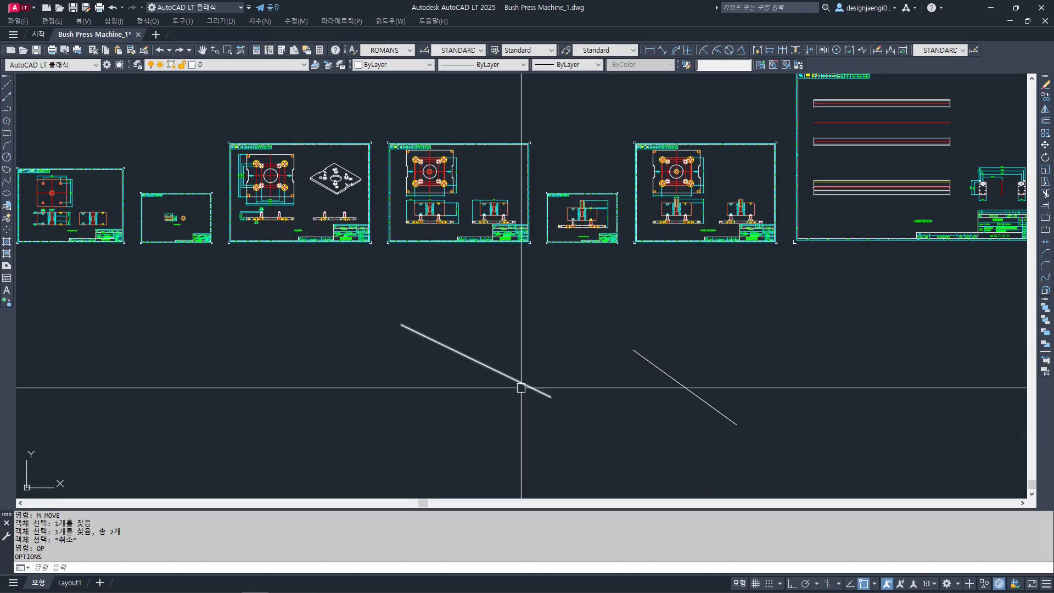
key("Escape")
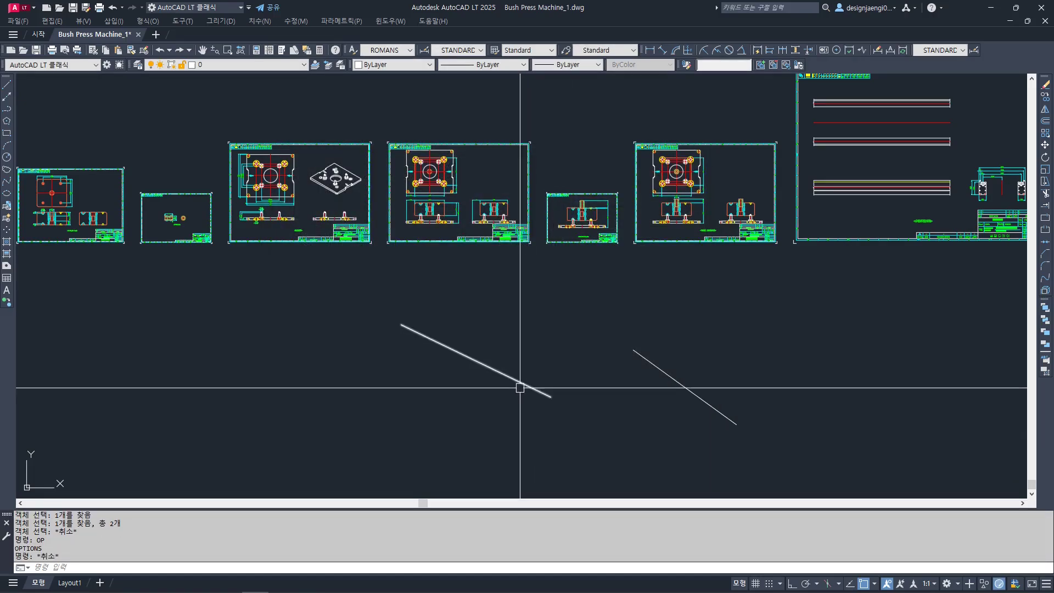
Test the reduced pickbox by selecting both slanted lines with the Move command, and cancel the move
type("m")
key("Return")
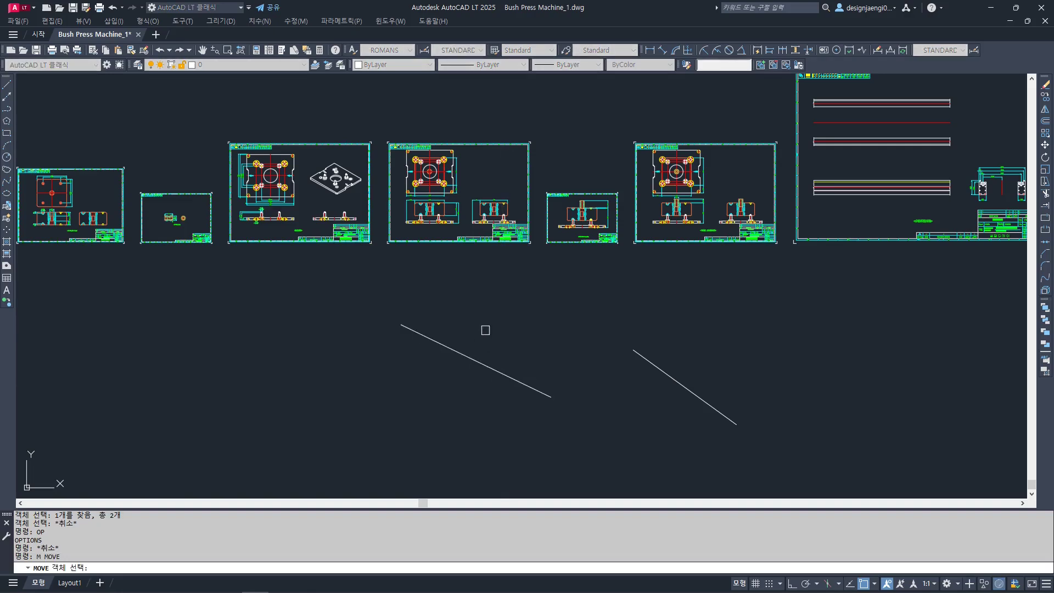
left_click(657, 366)
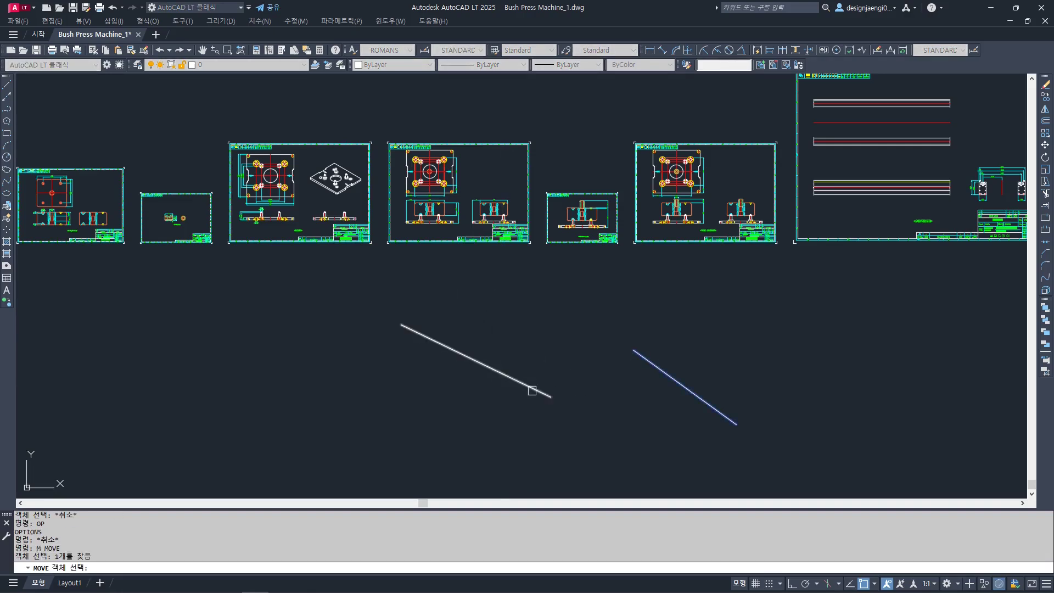
left_click(511, 380)
key("Escape")
Check the grip size option and examine the grips on the first slanted line by crossing-selecting it, leaving it deselected
type("OP")
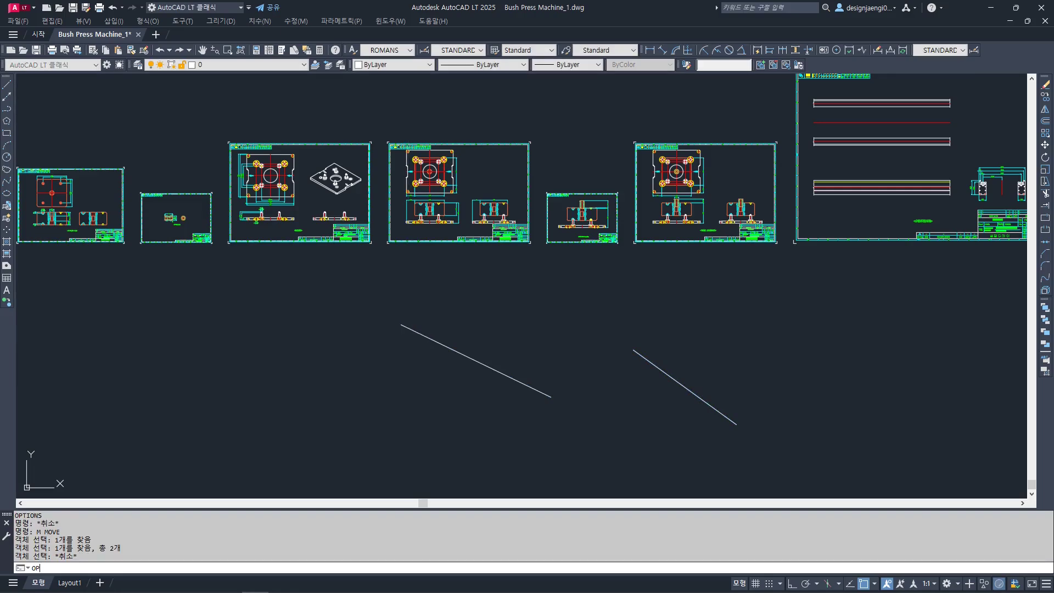
key("Return")
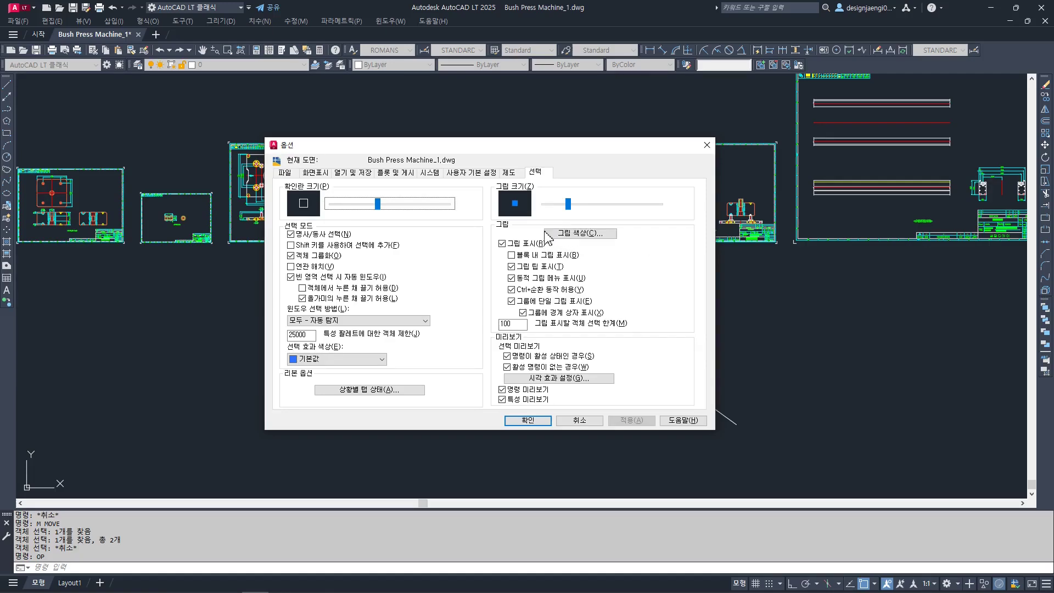
left_click(583, 421)
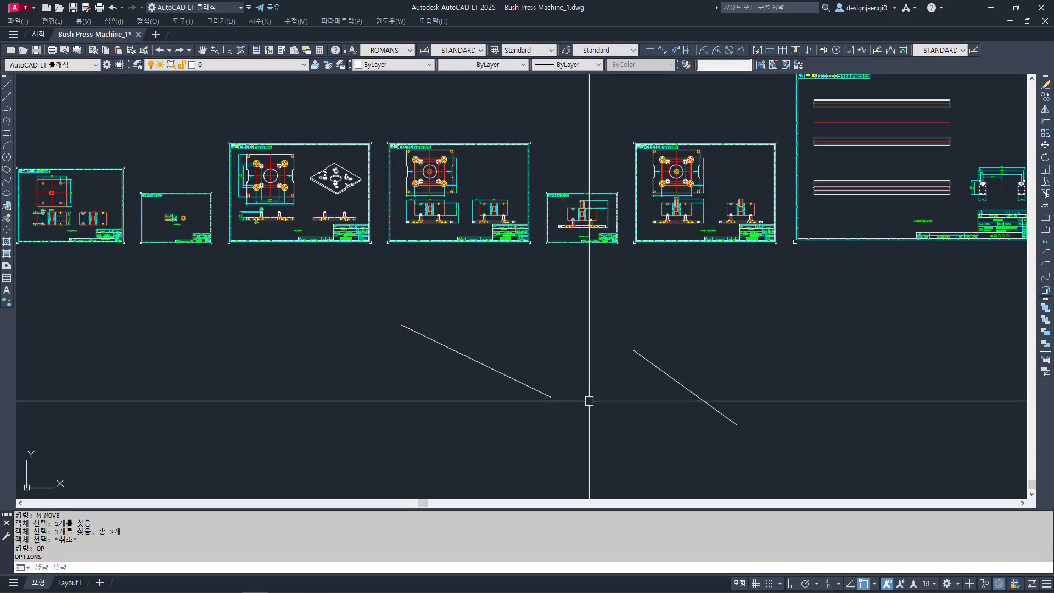
left_click(541, 326)
key("Escape")
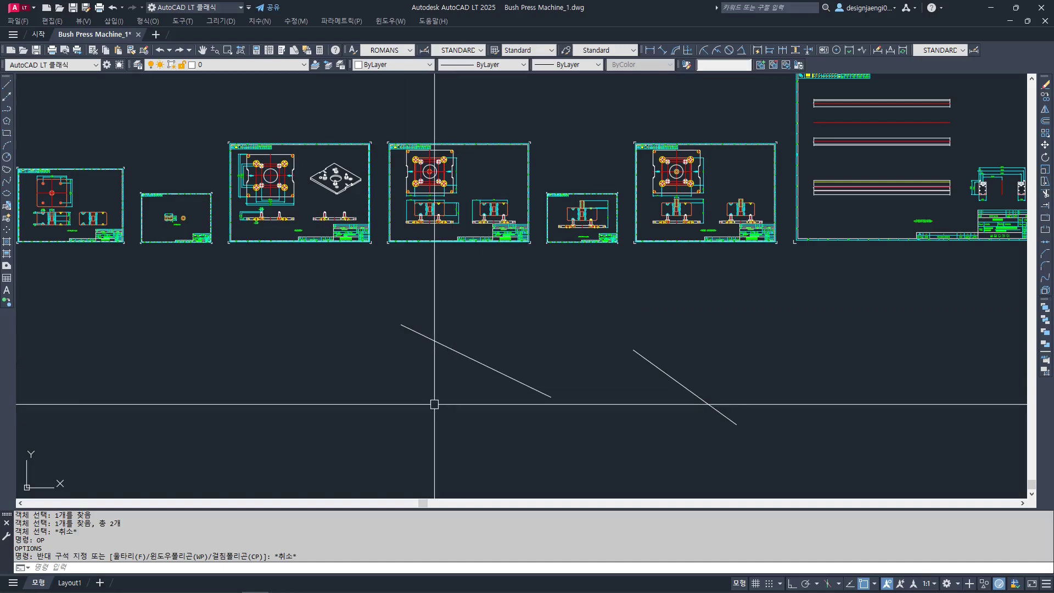
left_click(503, 312)
left_click(436, 416)
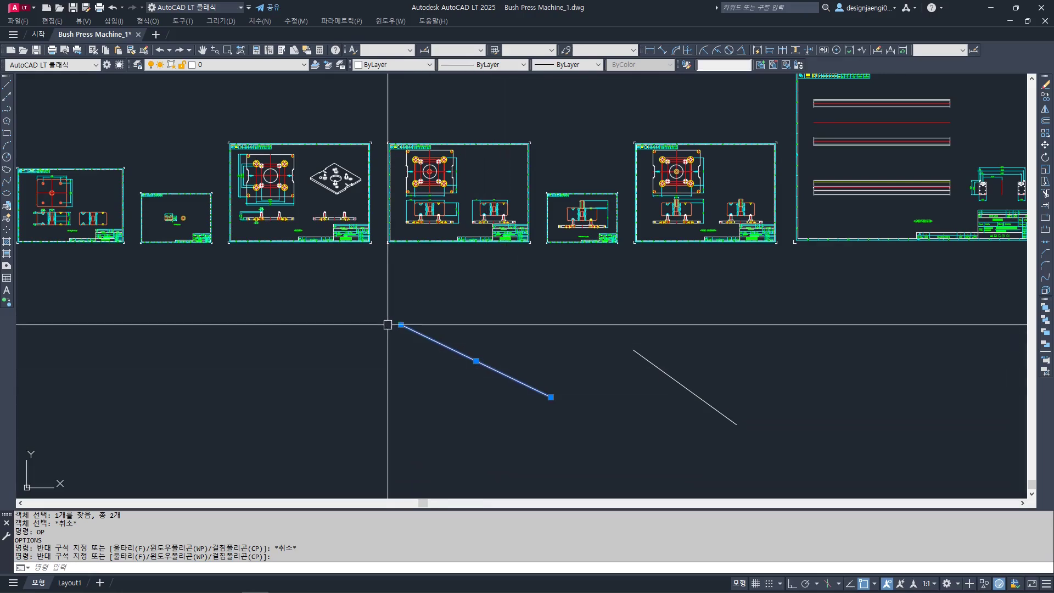
key("Escape")
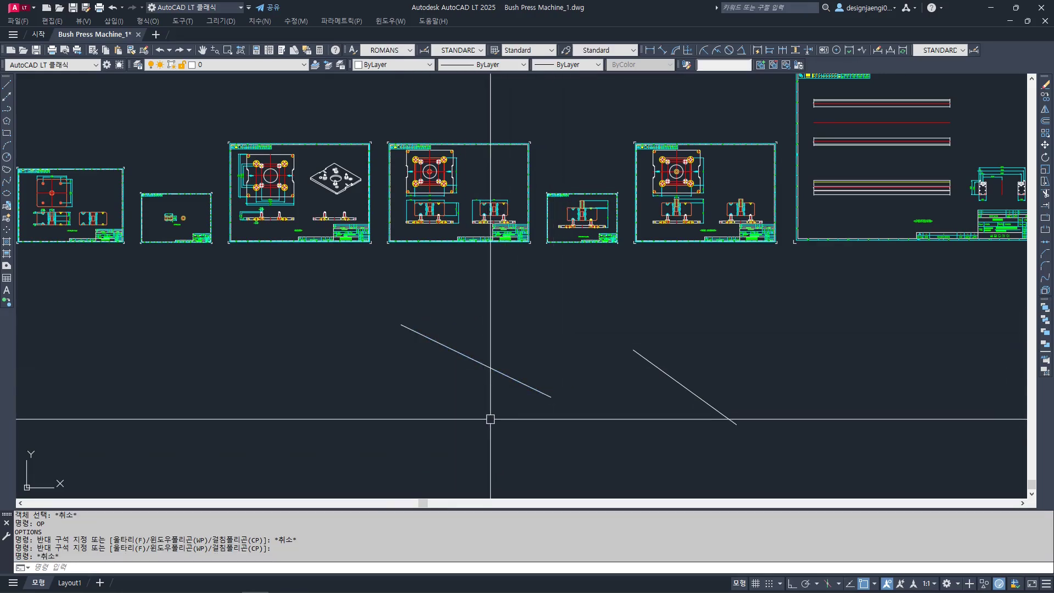
Enlarge the grip size to slightly over half of its range in the selection options, and confirm
type("OP")
key("Return")
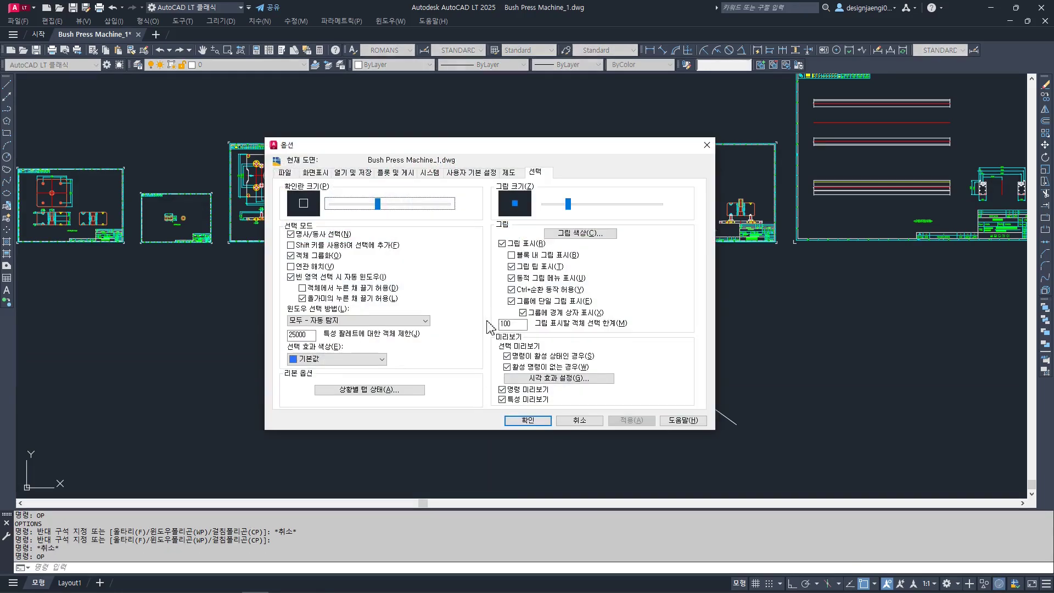
left_click_drag(568, 203, 612, 212)
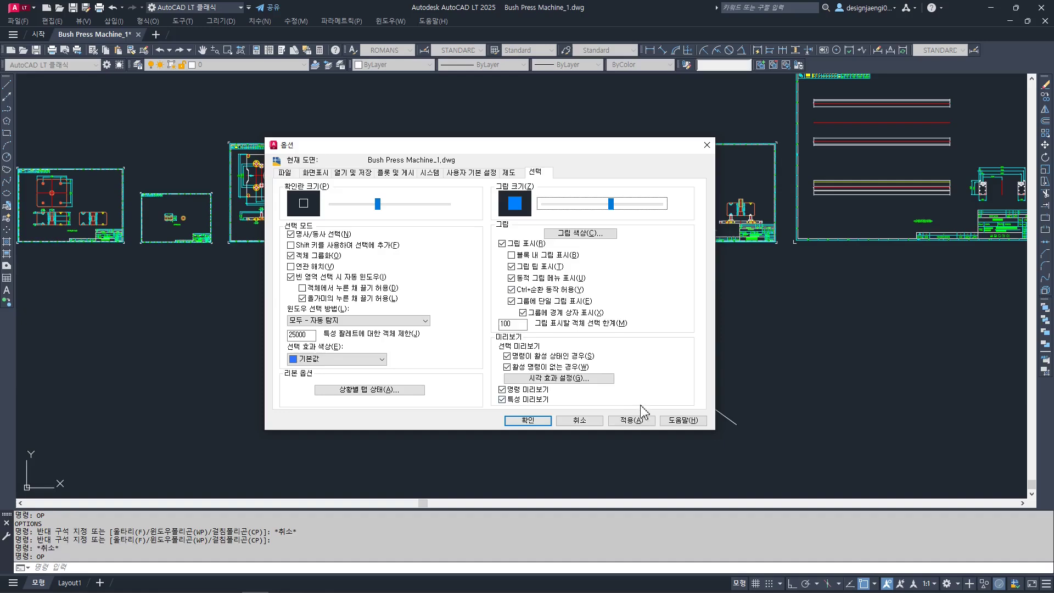
left_click(524, 420)
key("Escape")
Examine the enlarged grips by crossing-selecting the first slanted line, leaving it deselected
left_click(507, 333)
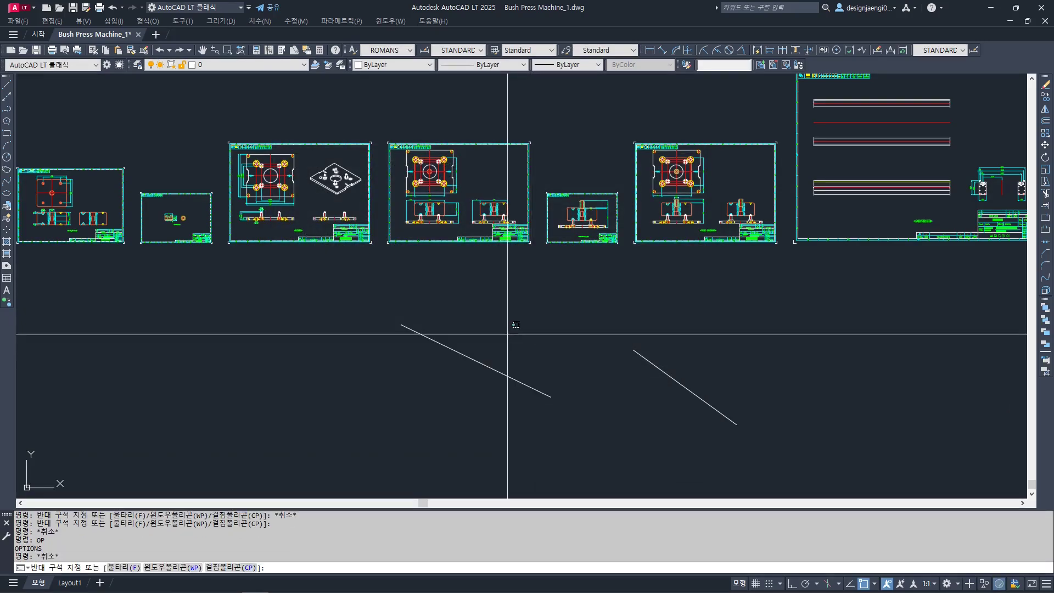
left_click(461, 401)
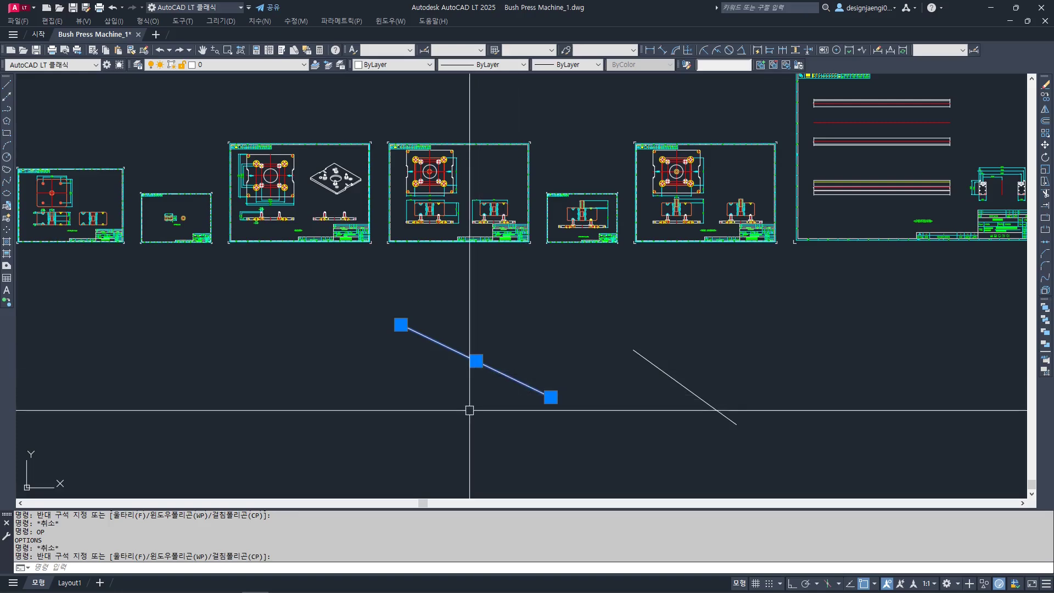
key("Escape")
Reduce the grip size to roughly a quarter of its range in the selection options, and confirm
type("OP")
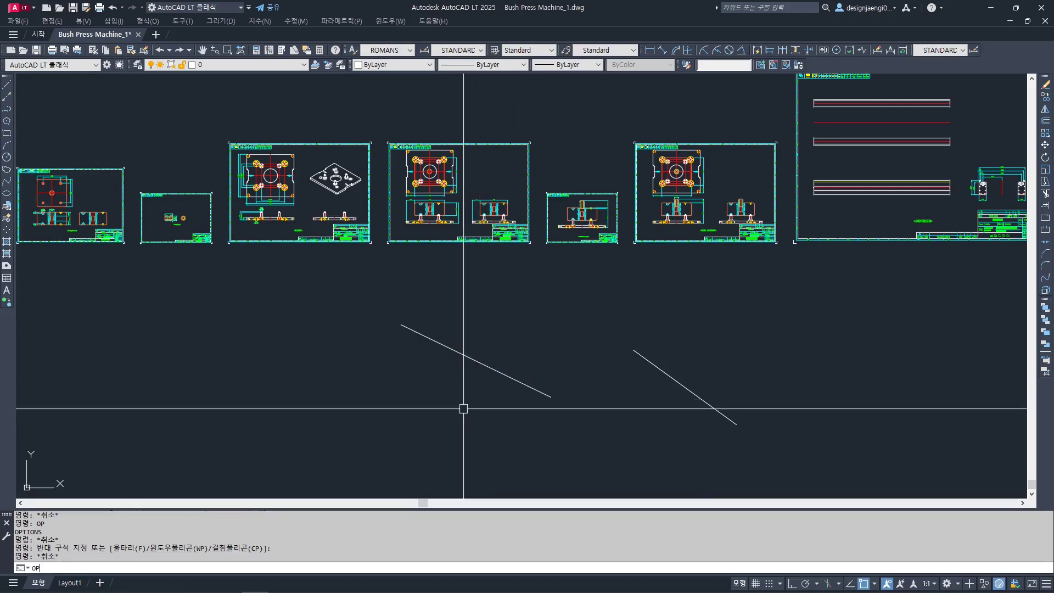
key("Return")
left_click_drag(612, 204, 575, 208)
left_click(528, 421)
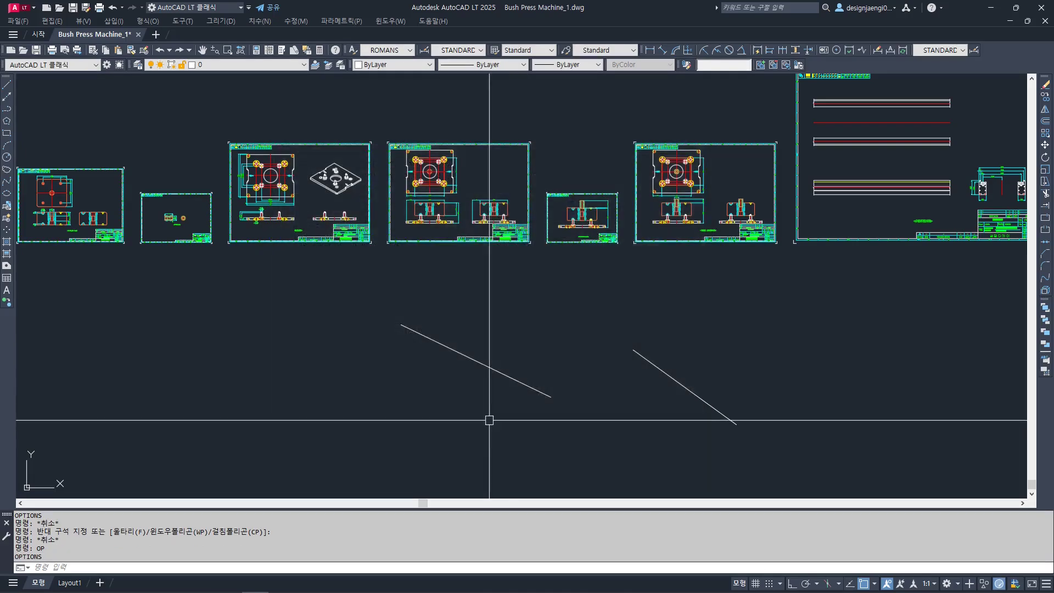
Examine the reduced grips by crossing-selecting the first slanted line at both of its ends, clearing the selection each time
left_click(424, 386)
left_click(418, 326)
key("Escape")
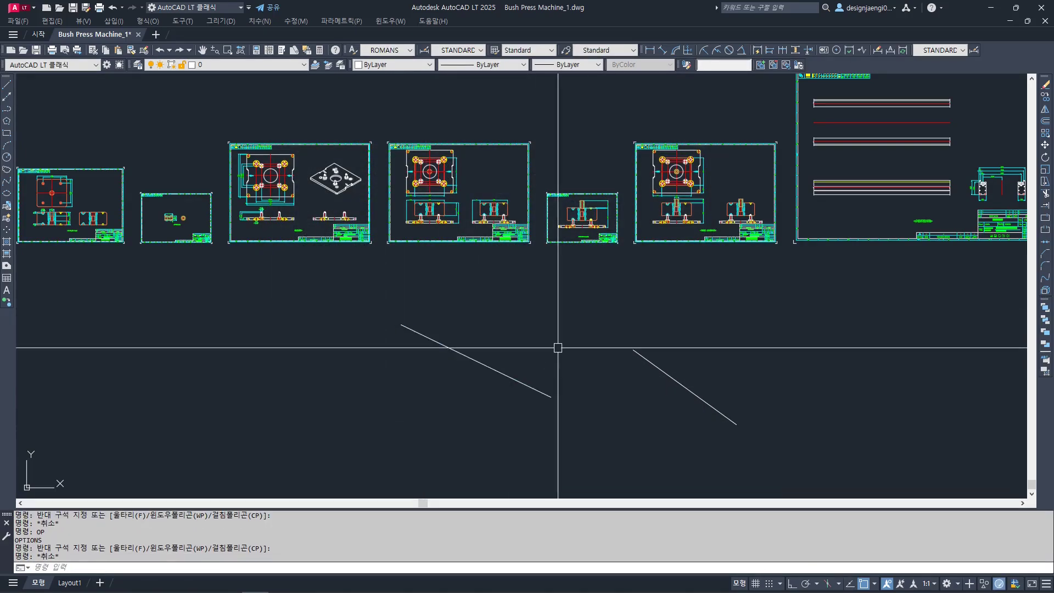
left_click(556, 354)
left_click(508, 389)
key("Escape")
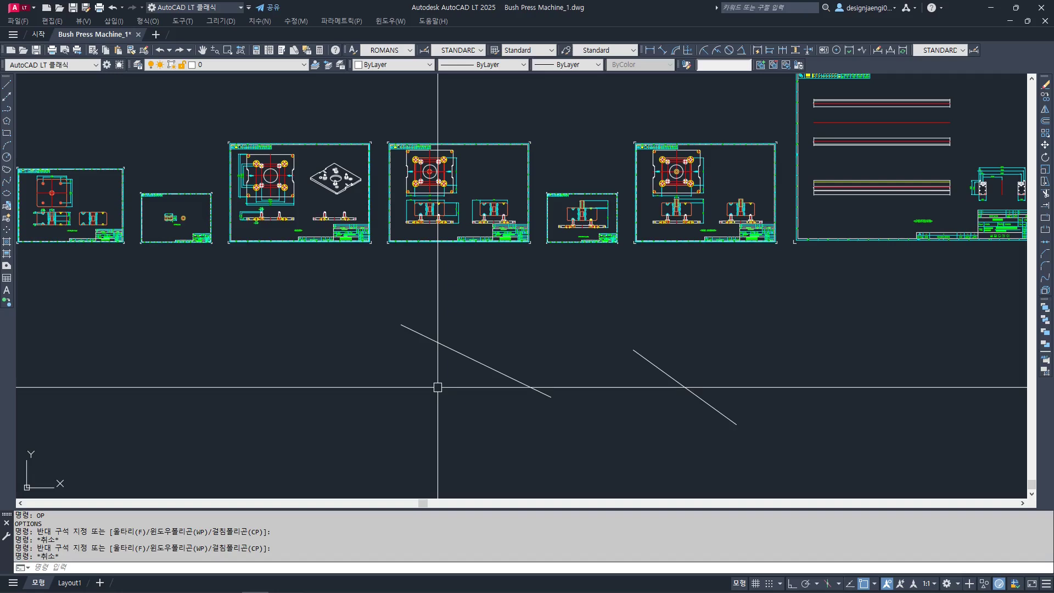
Compare the grips by crossing-selecting both slanted lines and the first line again, leaving everything deselected
left_click(490, 310)
left_click(453, 383)
left_click(693, 319)
left_click(618, 413)
key("Escape")
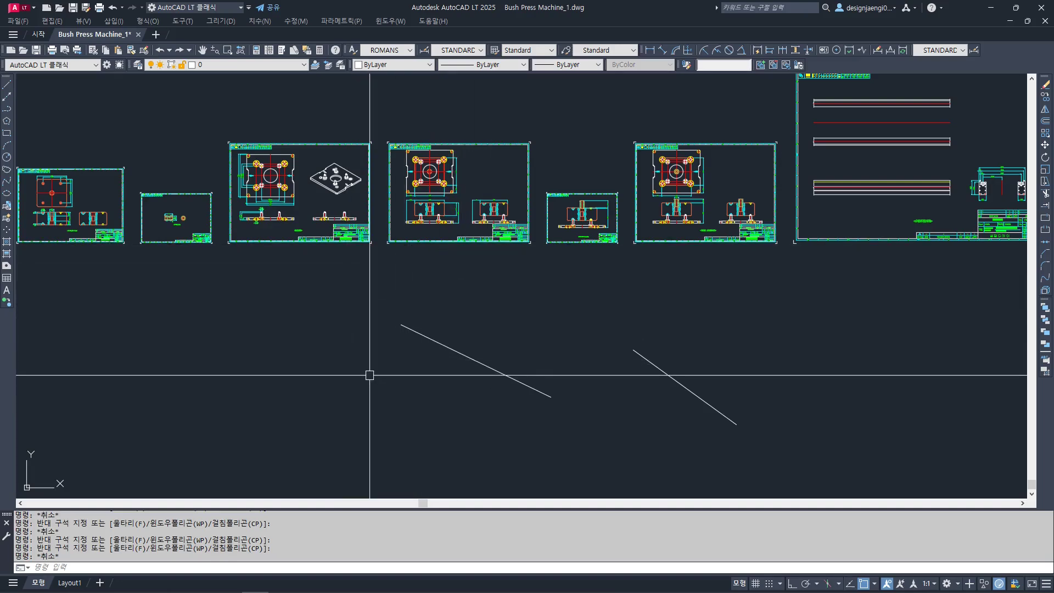
left_click(468, 334)
left_click(410, 391)
key("Escape")
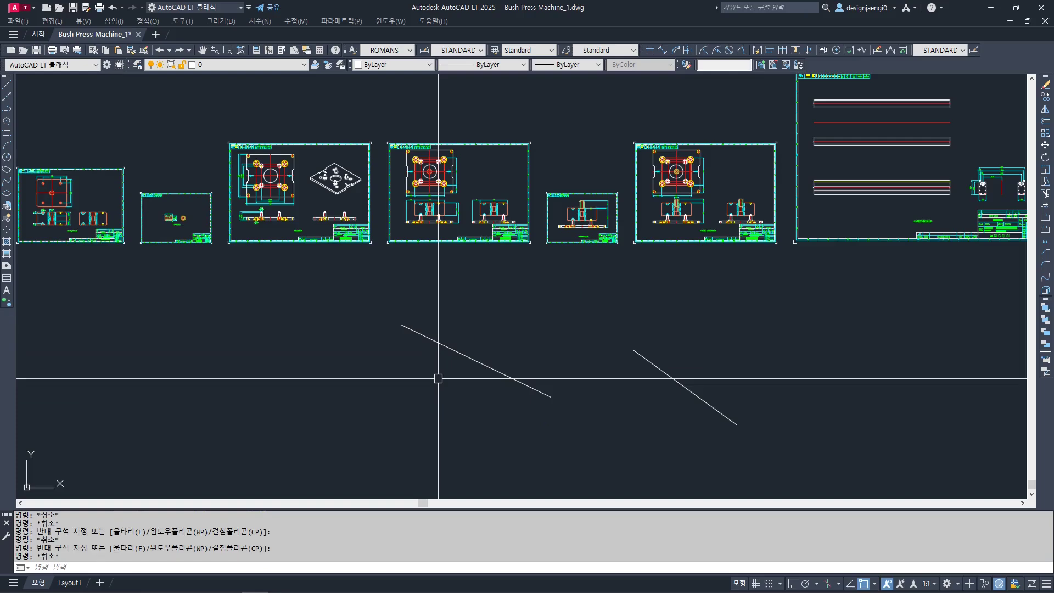
Check the noun/verb selection option in the selection options, closing them without changes
type("op")
key("Return")
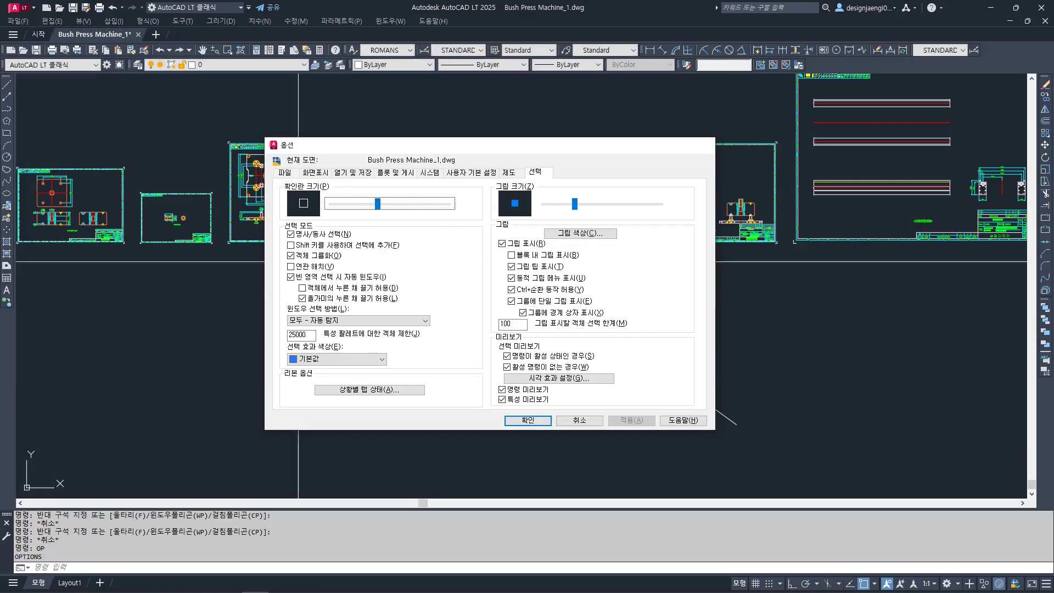
key("Escape")
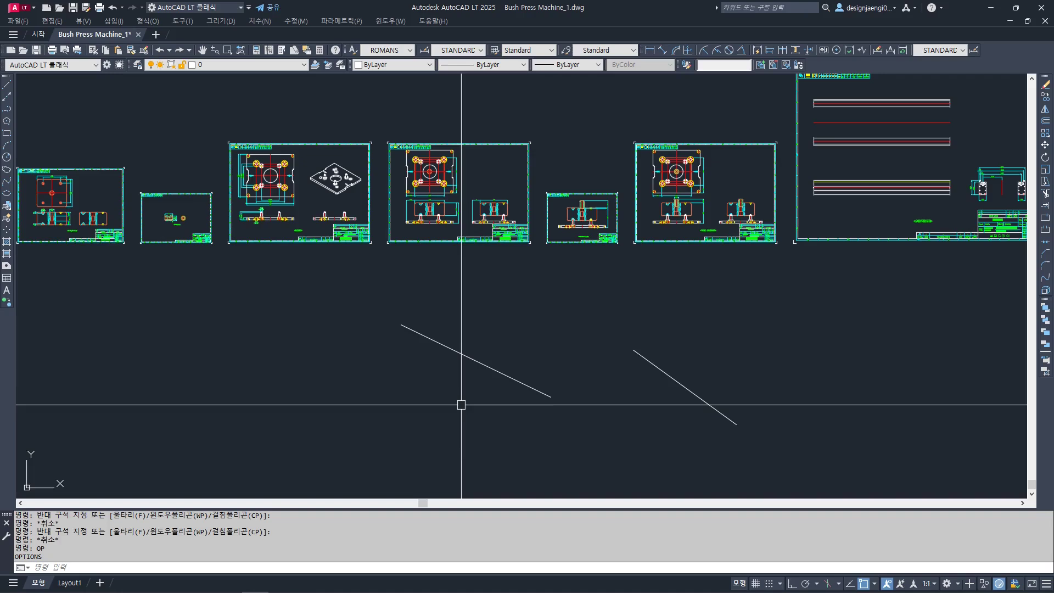
Preselect the first slanted line with a crossing window and move it left, below the second and third drawing sheets
left_click(482, 306)
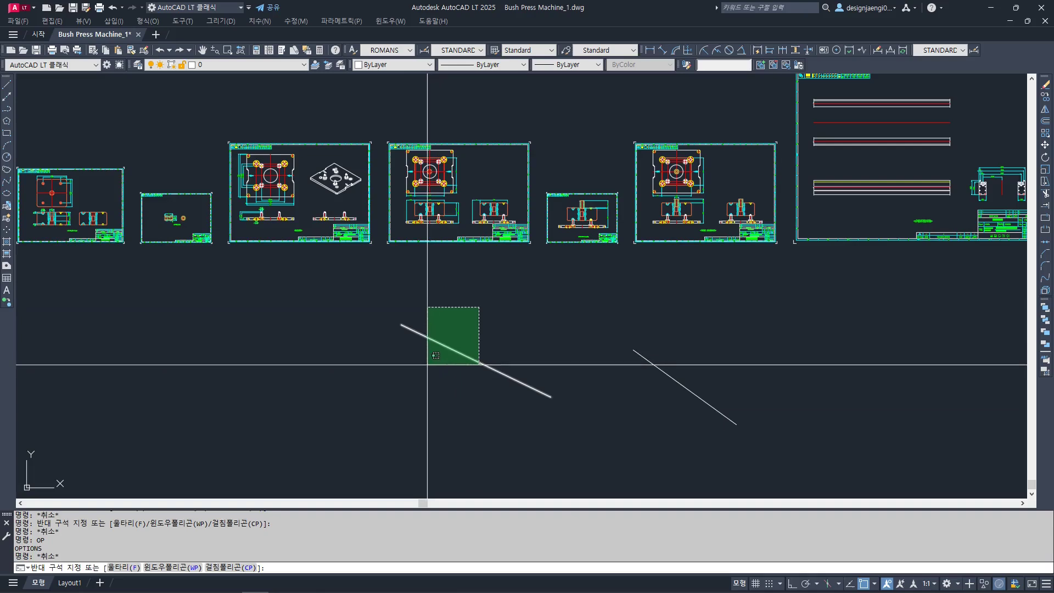
left_click(432, 353)
type("M")
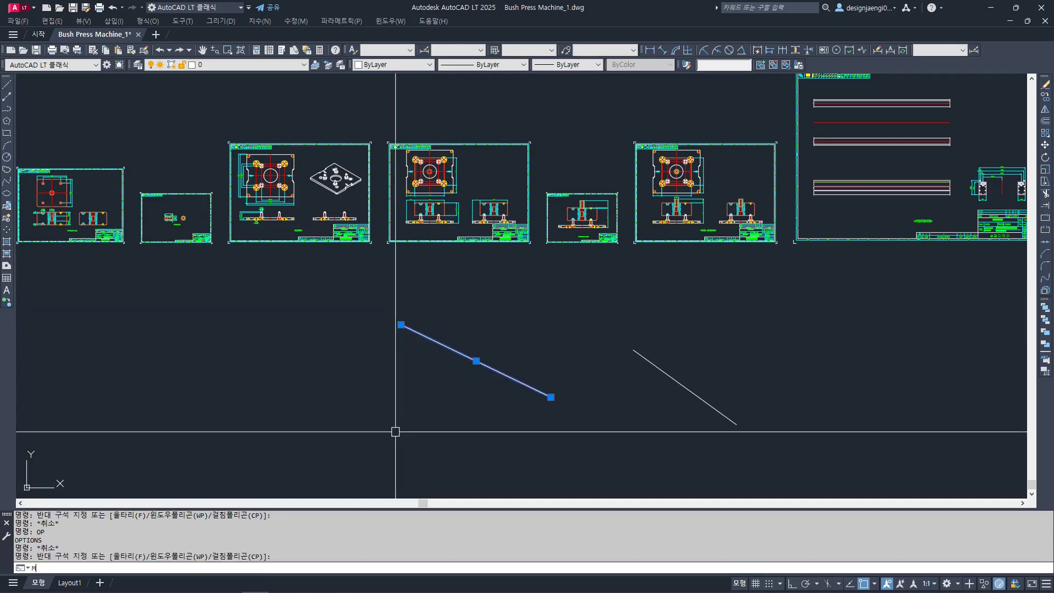
key("Return")
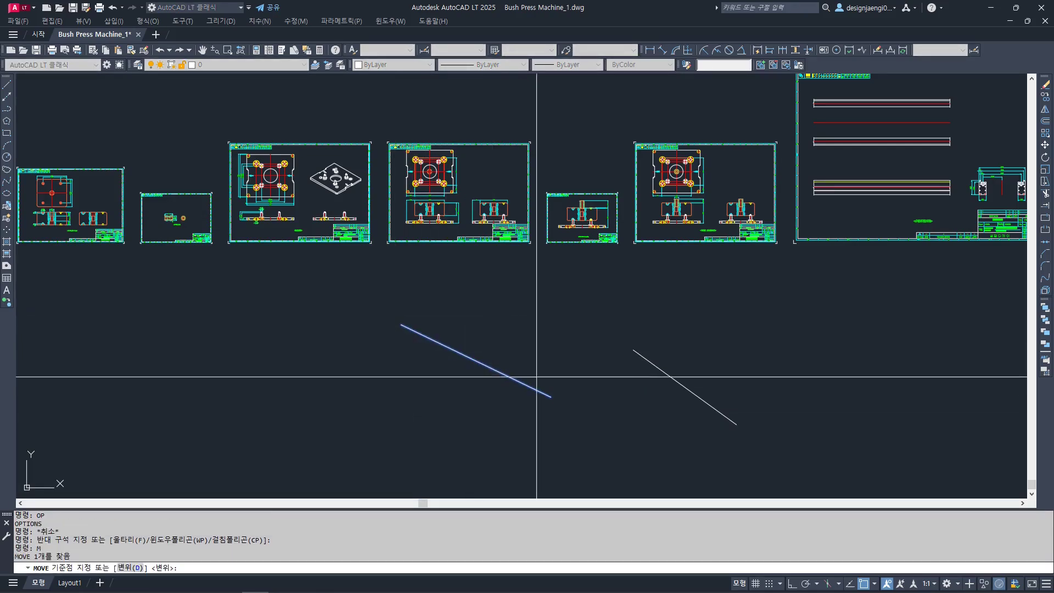
left_click(478, 404)
left_click(305, 413)
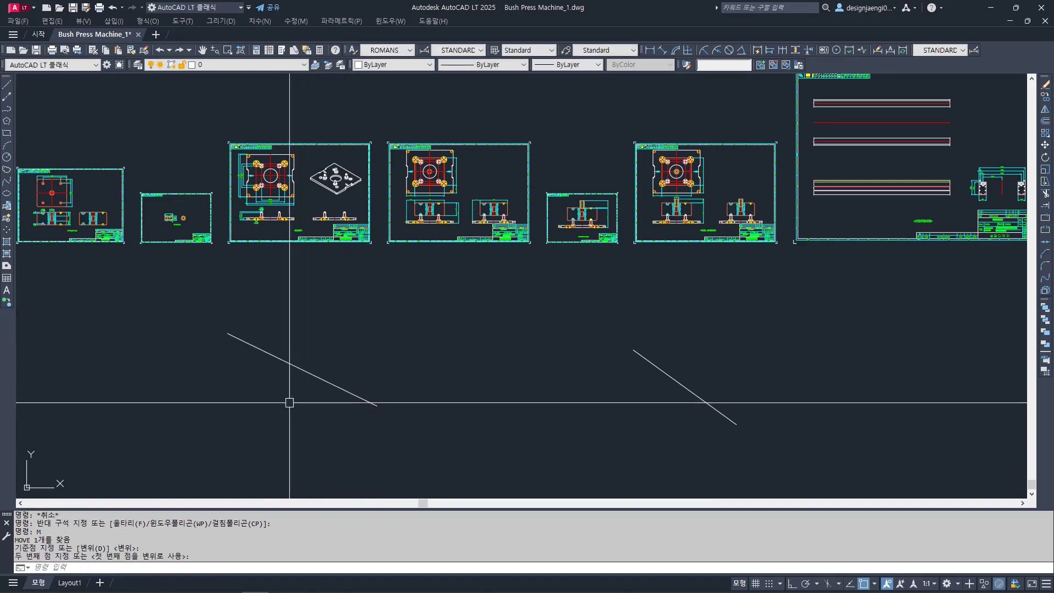
key("Escape")
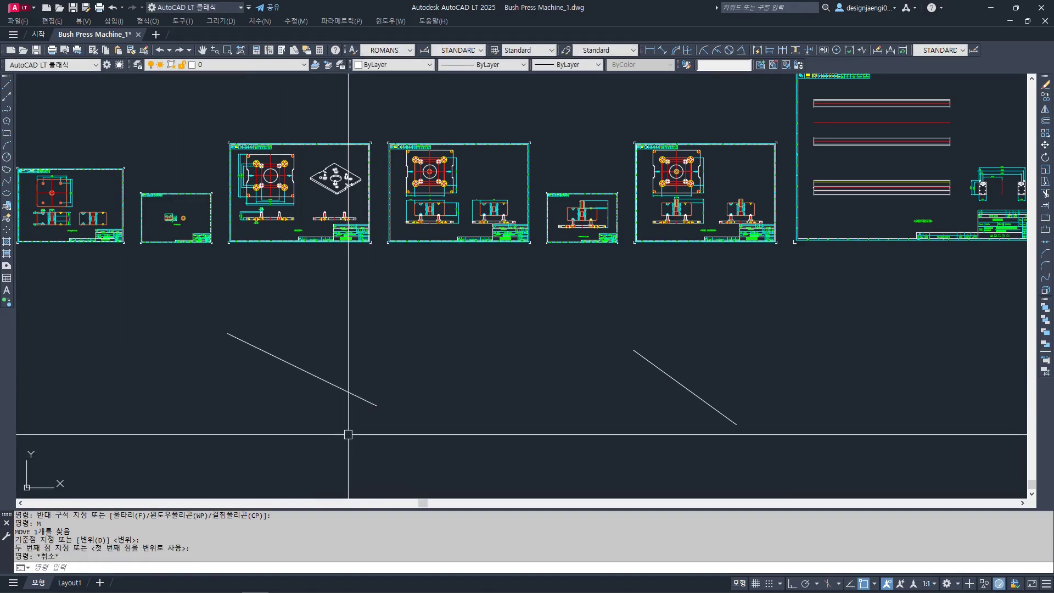
Preselect both slanted lines and copy them once to a spot a short distance below the originals
left_click(758, 322)
left_click(279, 411)
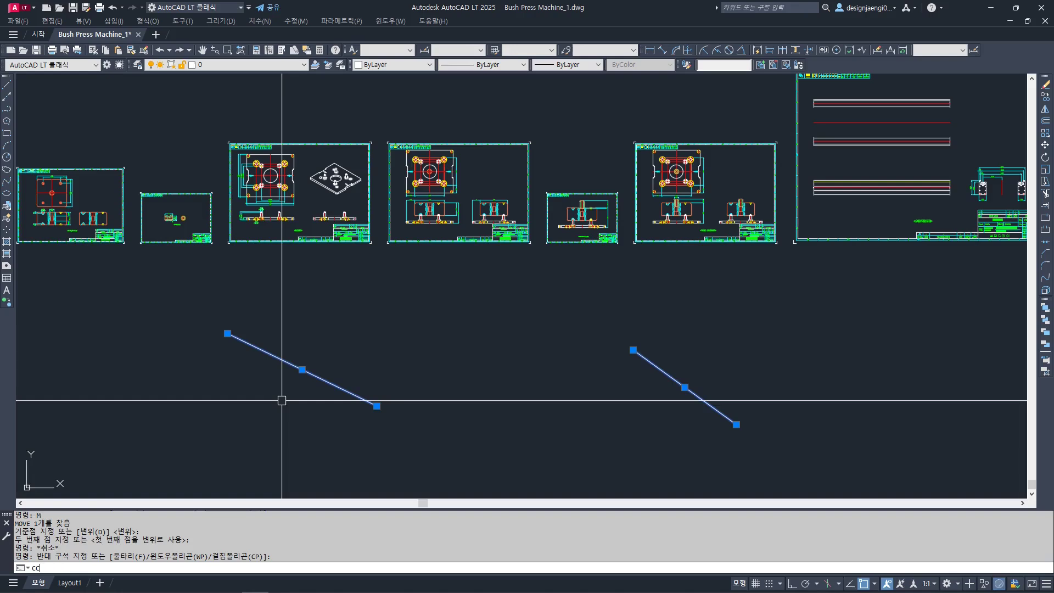
key("Return")
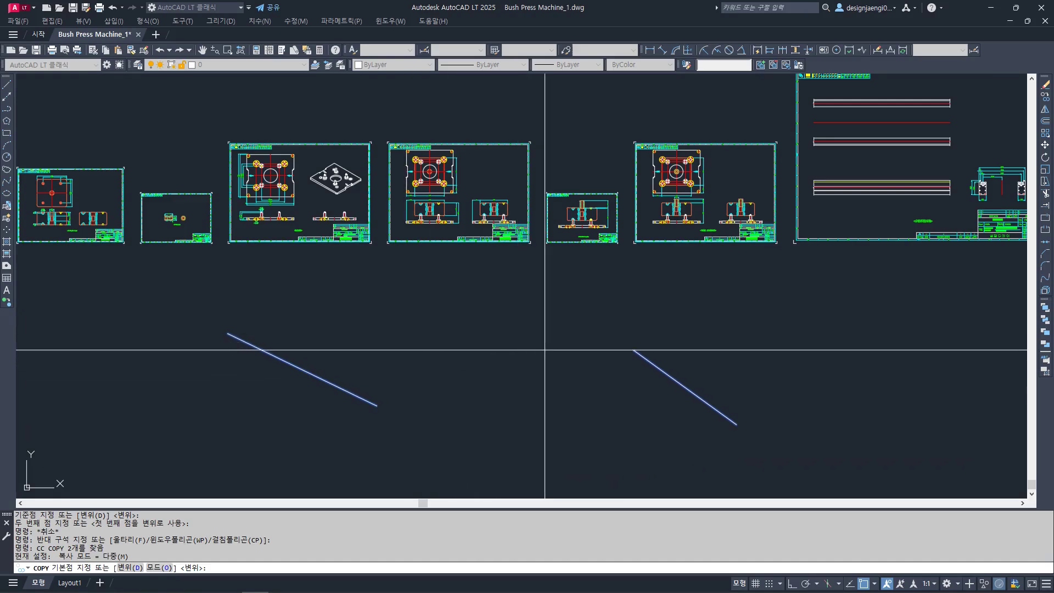
left_click(523, 373)
middle_click_drag(527, 460, 536, 388)
left_click(536, 406)
key("Escape")
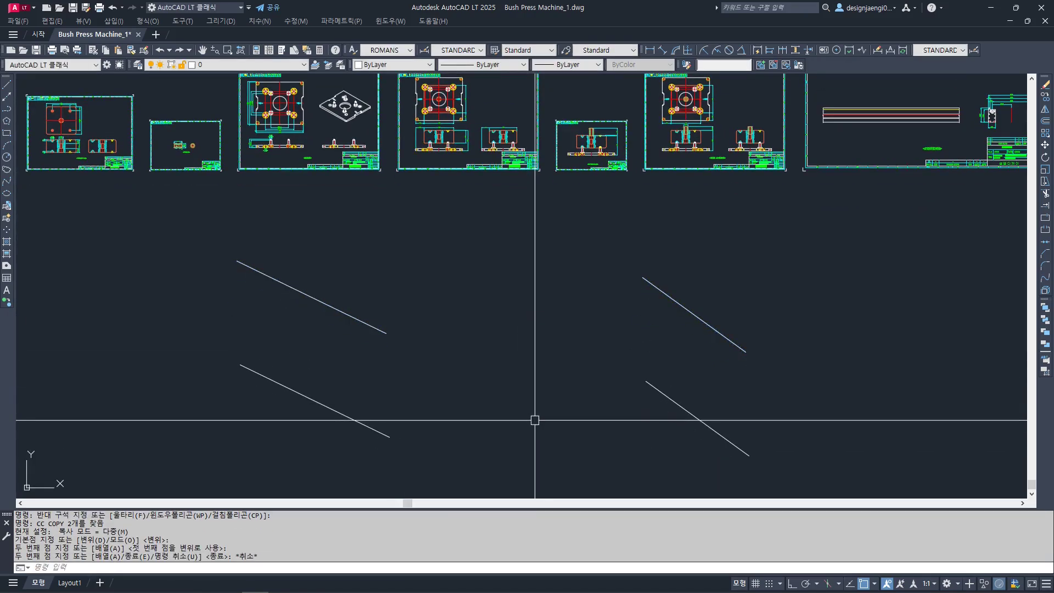
Turn off noun/verb selection in the selection options, and apply the change
type("op")
key("Return")
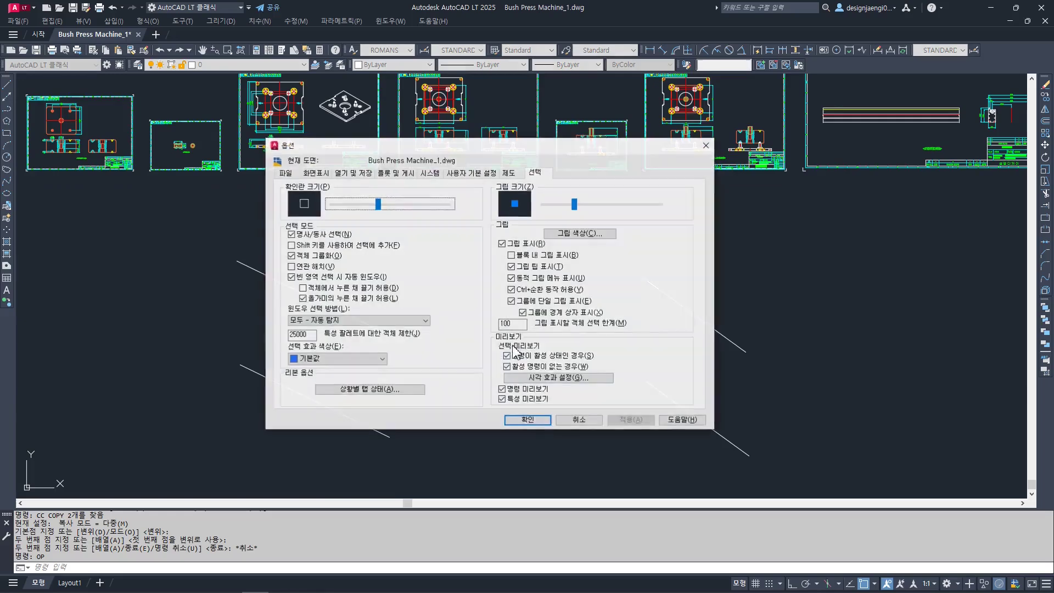
left_click(291, 235)
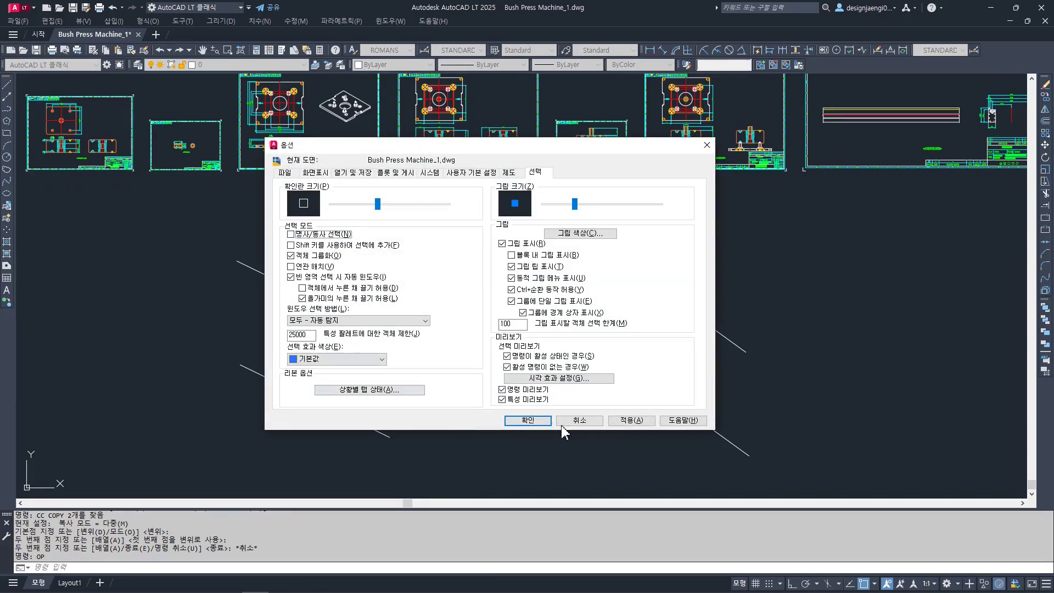
left_click(631, 420)
left_click(527, 420)
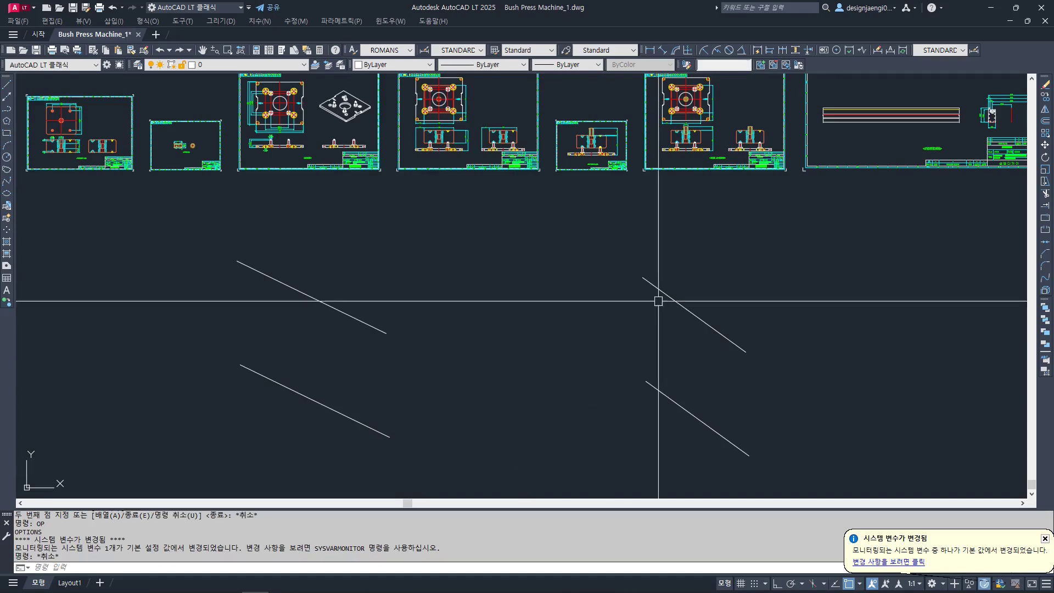
Test Move with both upper lines preselected, pick the two lines again within the command, and cancel it
left_click(708, 240)
left_click(307, 335)
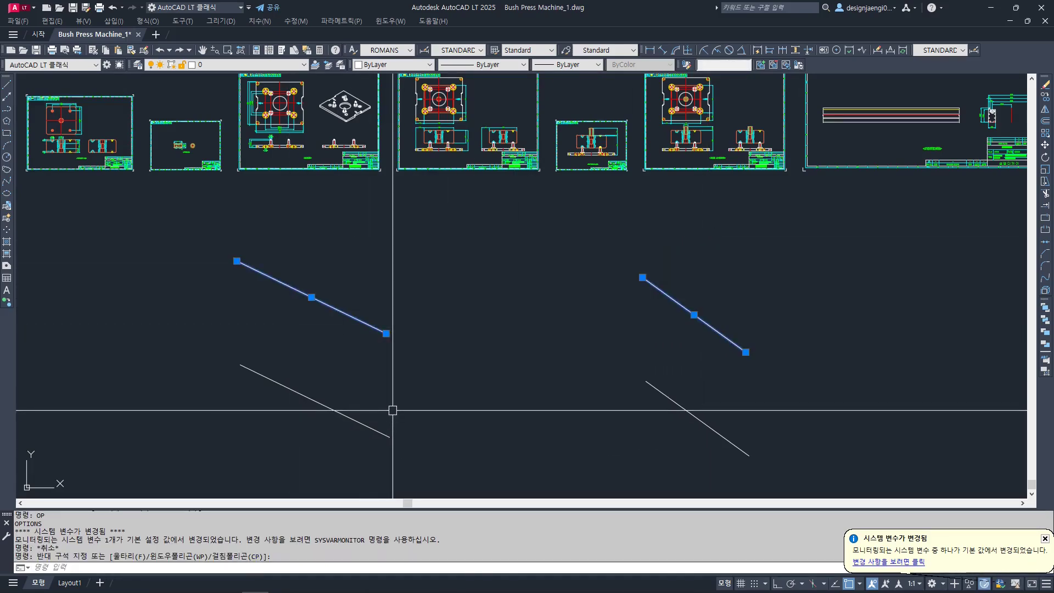
type("m")
key("Return")
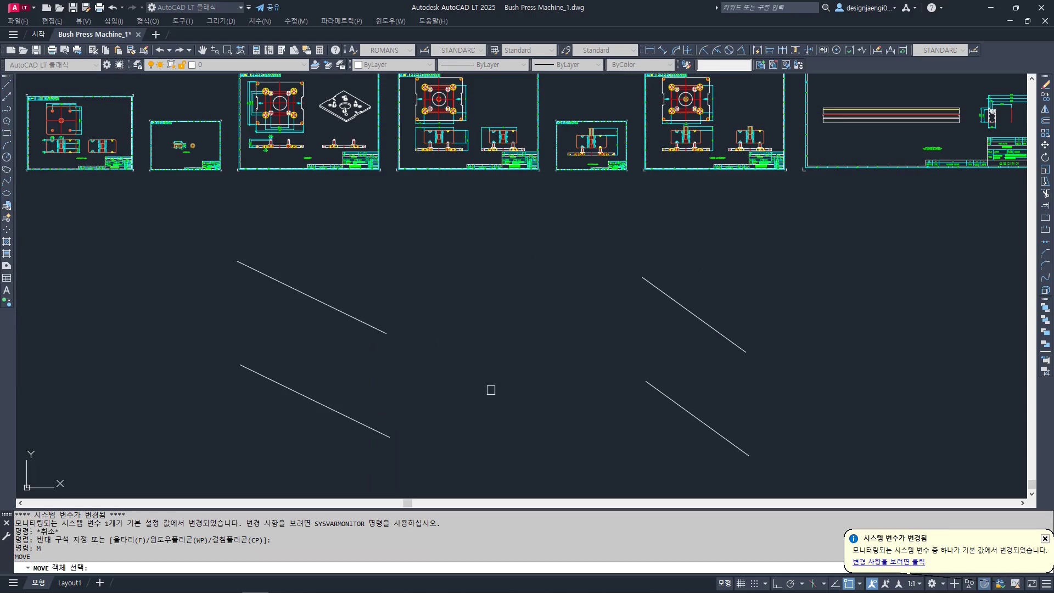
left_click(369, 325)
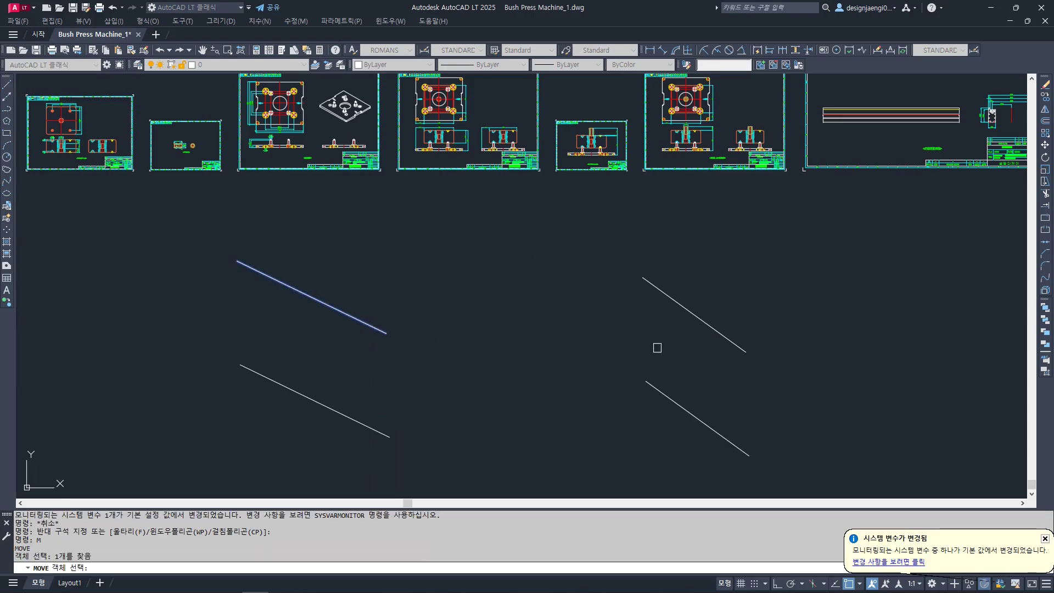
left_click(696, 316)
key("Escape")
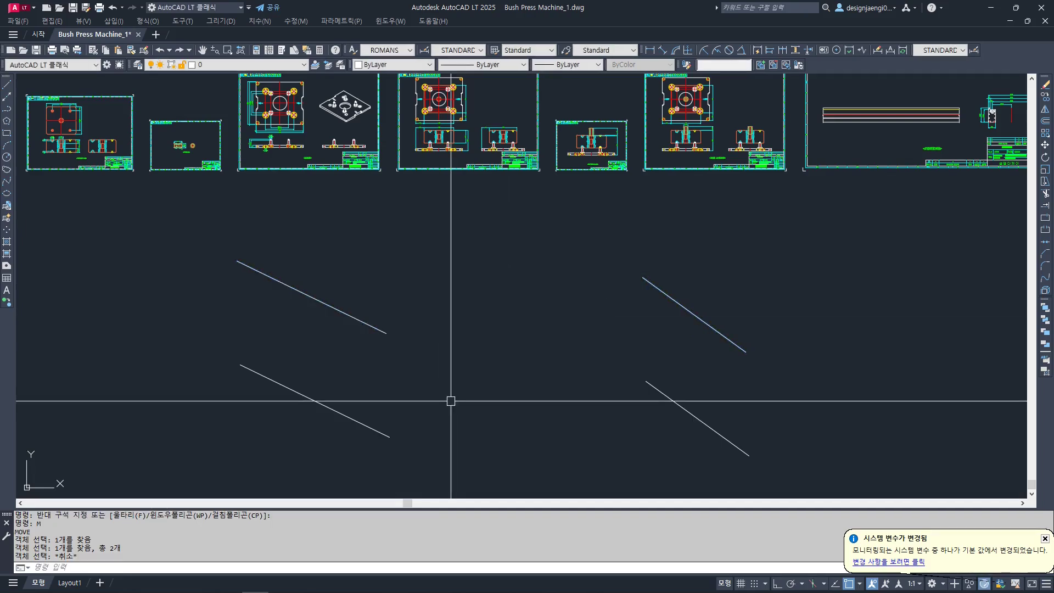
Preselect only the upper-left line before starting Move to test command behaviour without noun/verb selection, and cancel
left_click(391, 287)
left_click(318, 345)
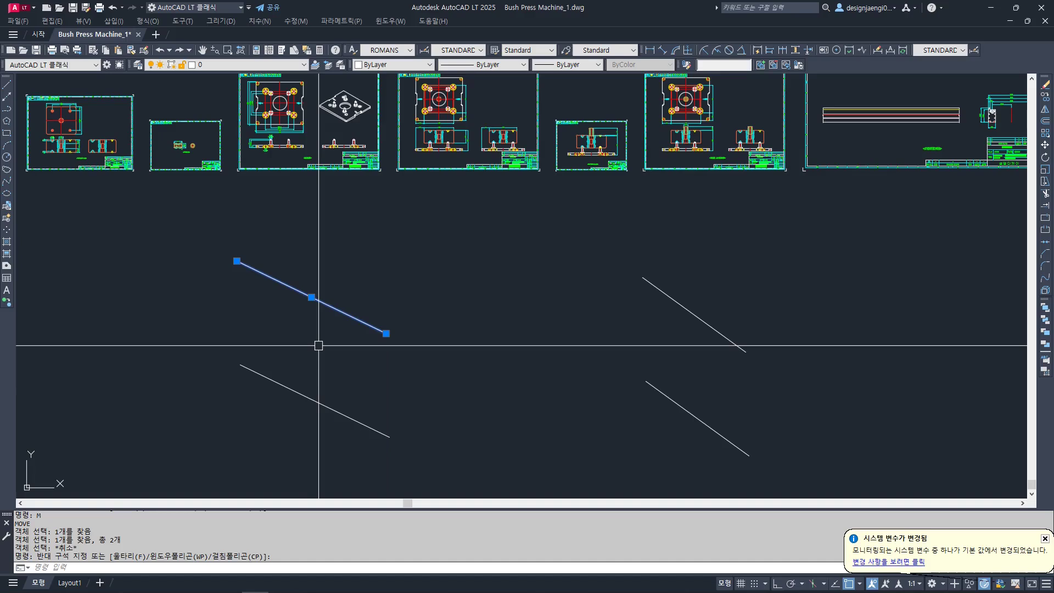
type("M")
key("Return")
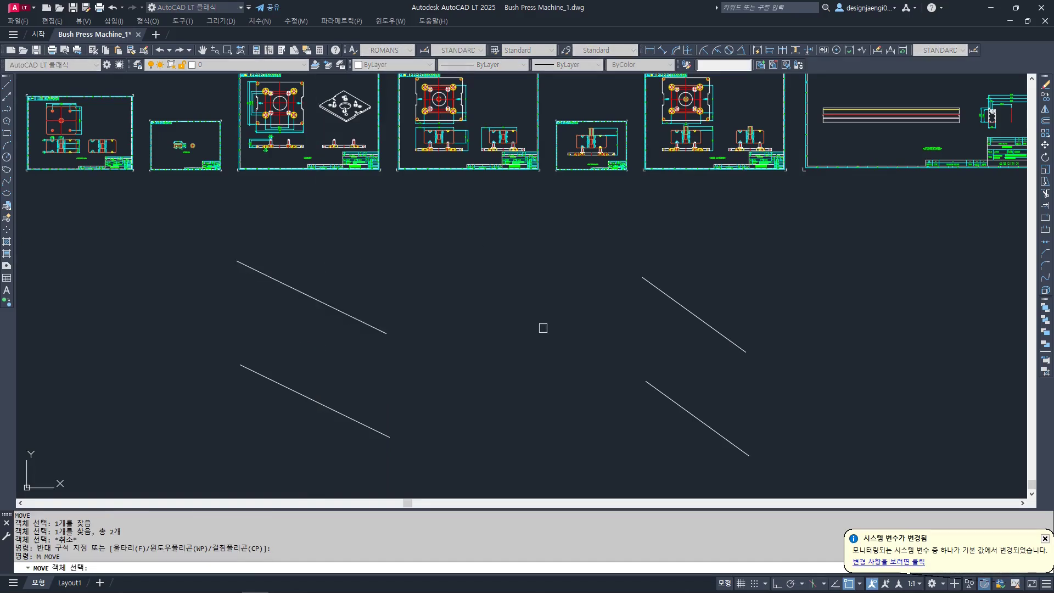
key("Escape")
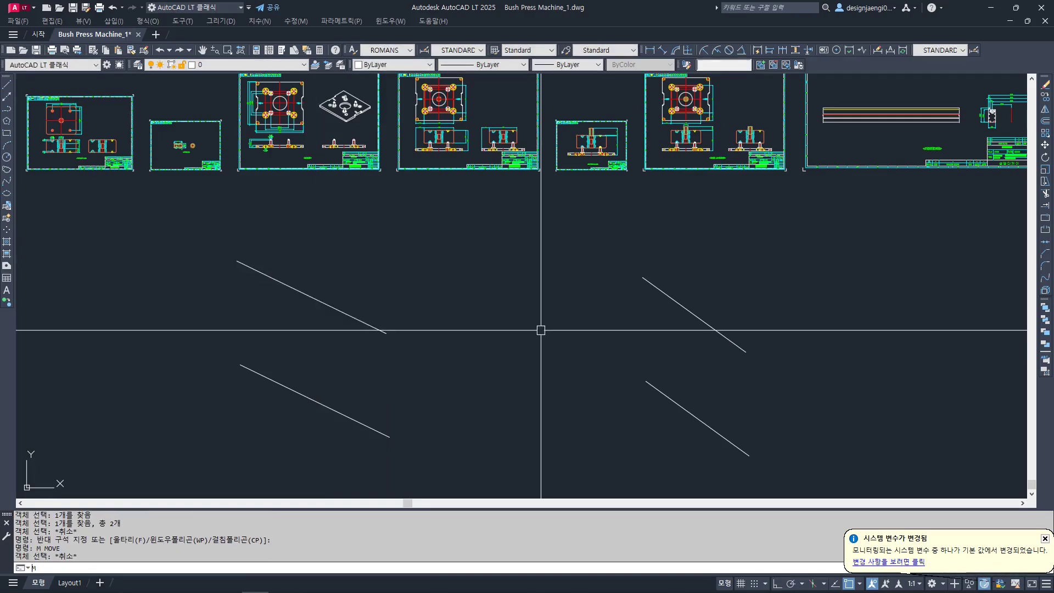
Test selecting the upper-left line after starting Move, cancel it, and crossing-select the line without a command, leaving it deselected
type("M")
key("Return")
left_click(365, 316)
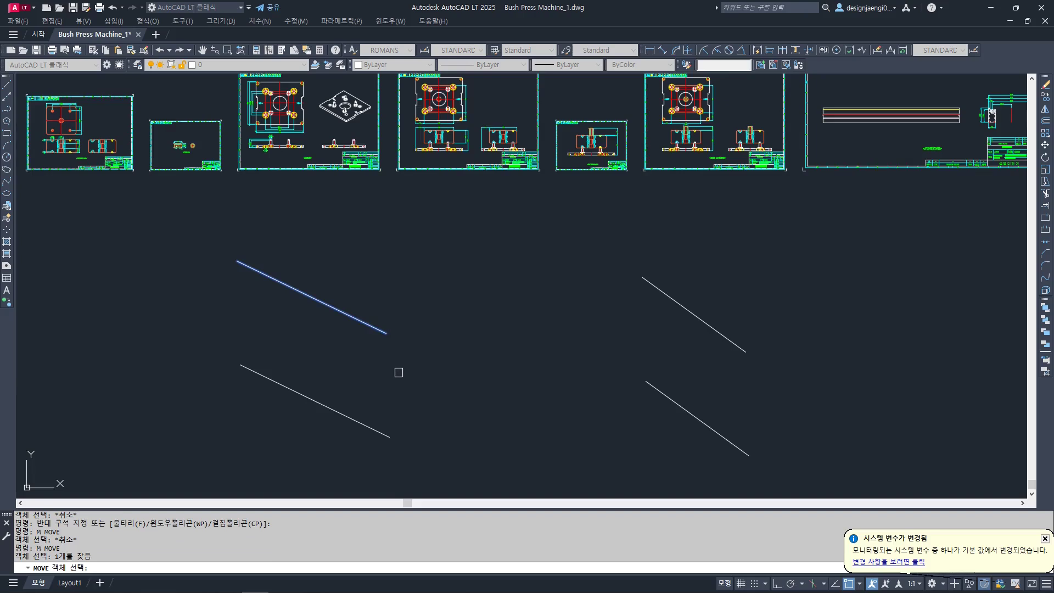
key("Return")
key("Escape")
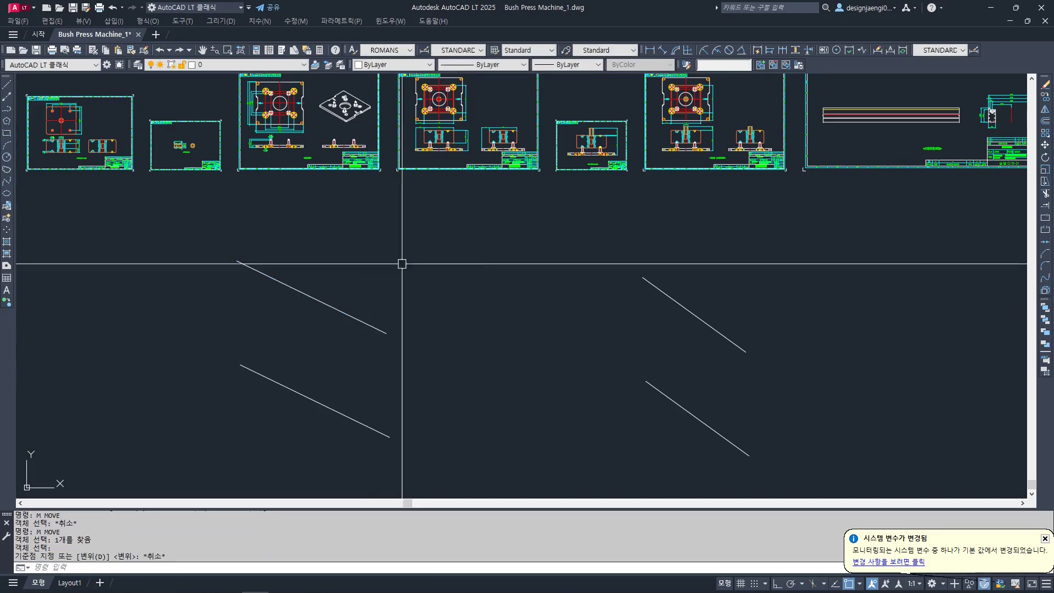
left_click(365, 318)
left_click(304, 377)
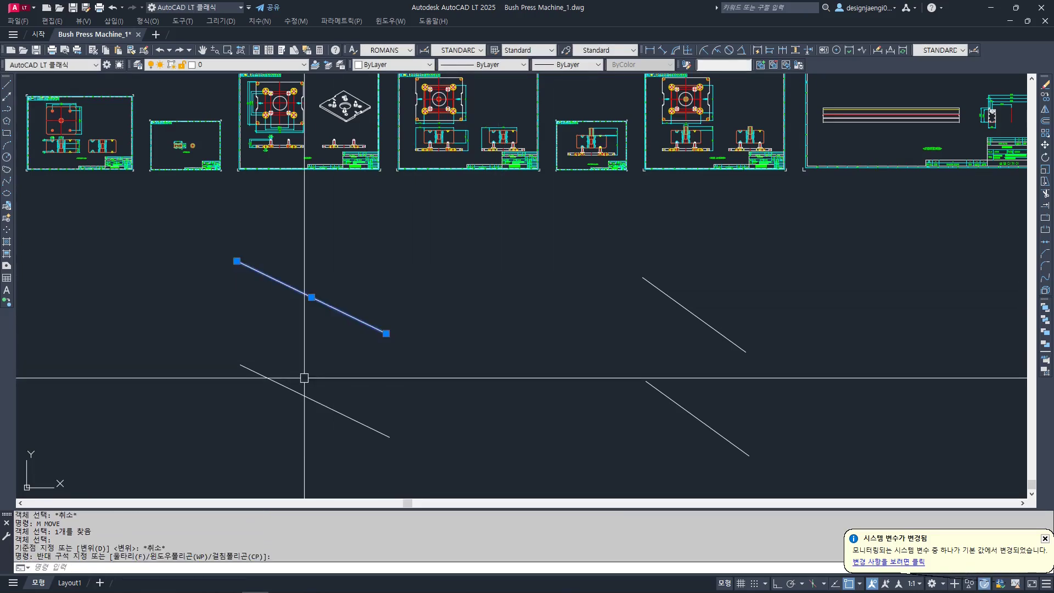
key("Escape")
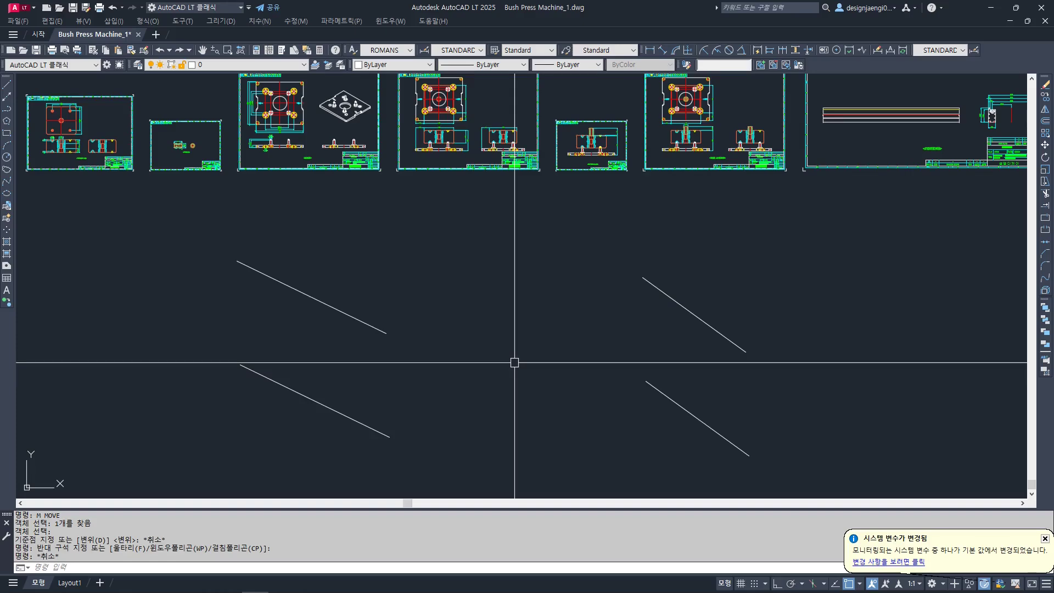
Turn noun/verb selection back on in the selection options, and accept the change
key("Return")
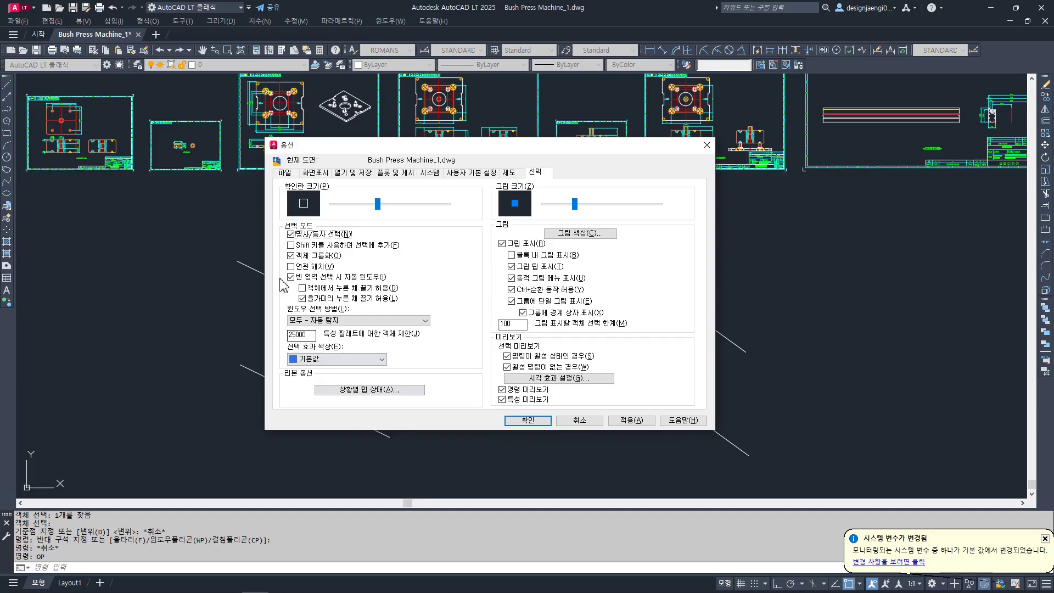
left_click(547, 423)
key("Escape")
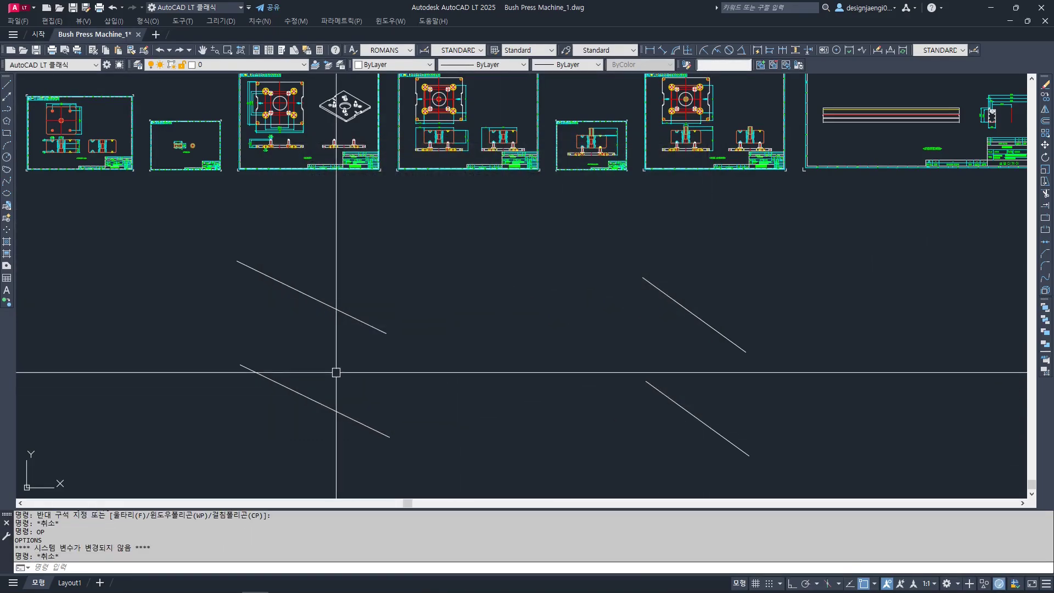
Preselect both upper lines with a crossing window, and move them up a short distance
left_click(768, 247)
left_click(295, 351)
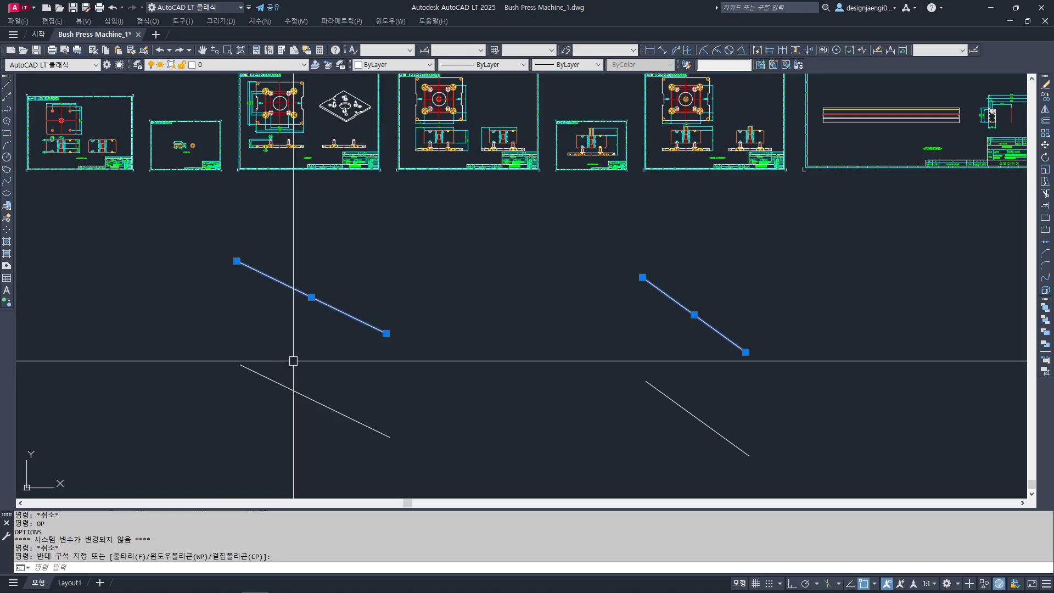
type("m")
key("Return")
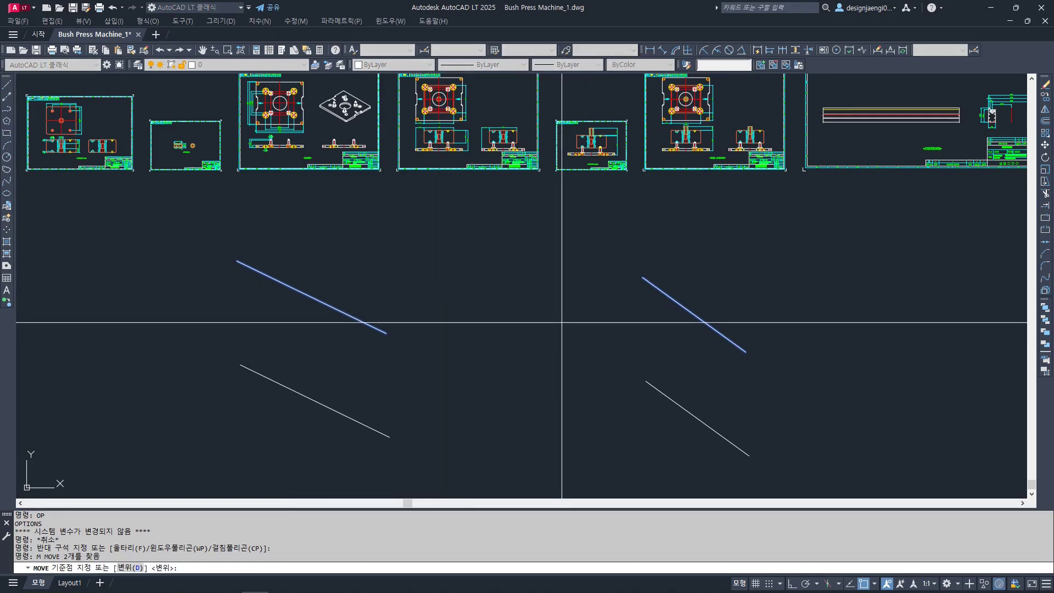
left_click(537, 307)
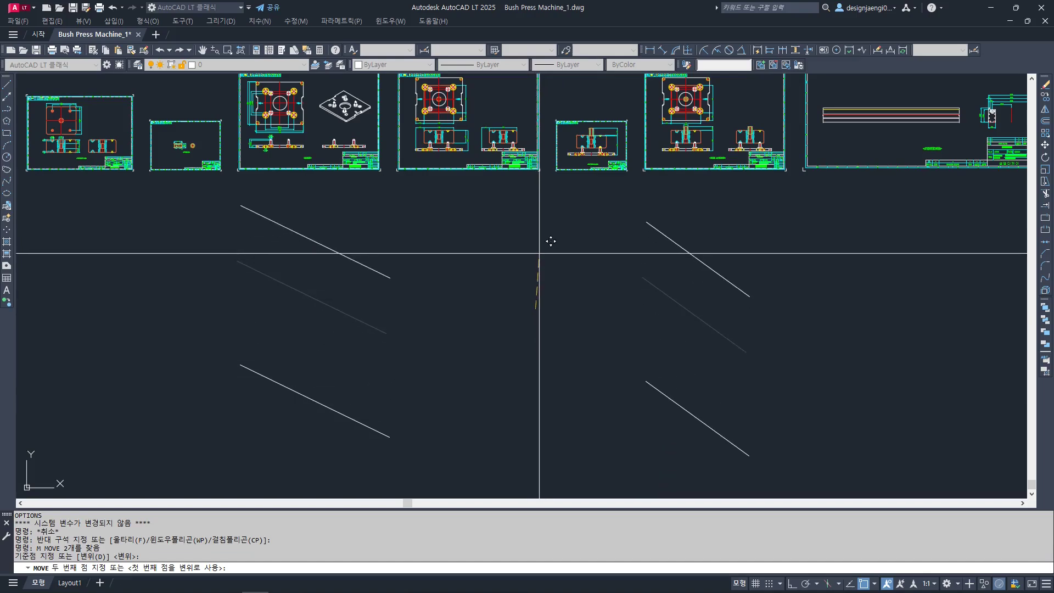
key("Escape")
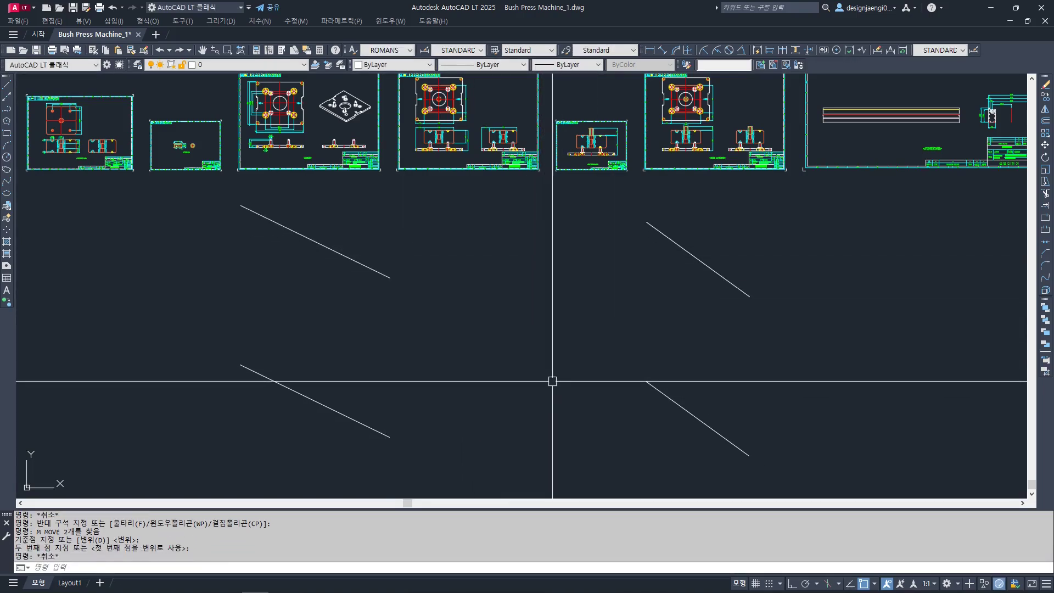
Review the noun/verb selection setting in the selection options, and close them without changes
key("Return")
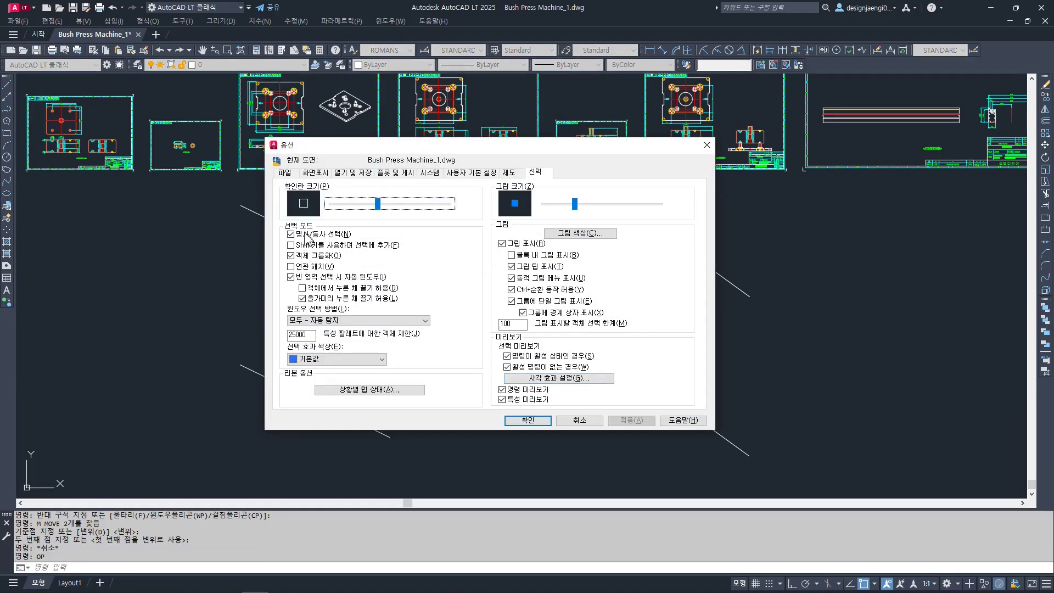
key("Escape")
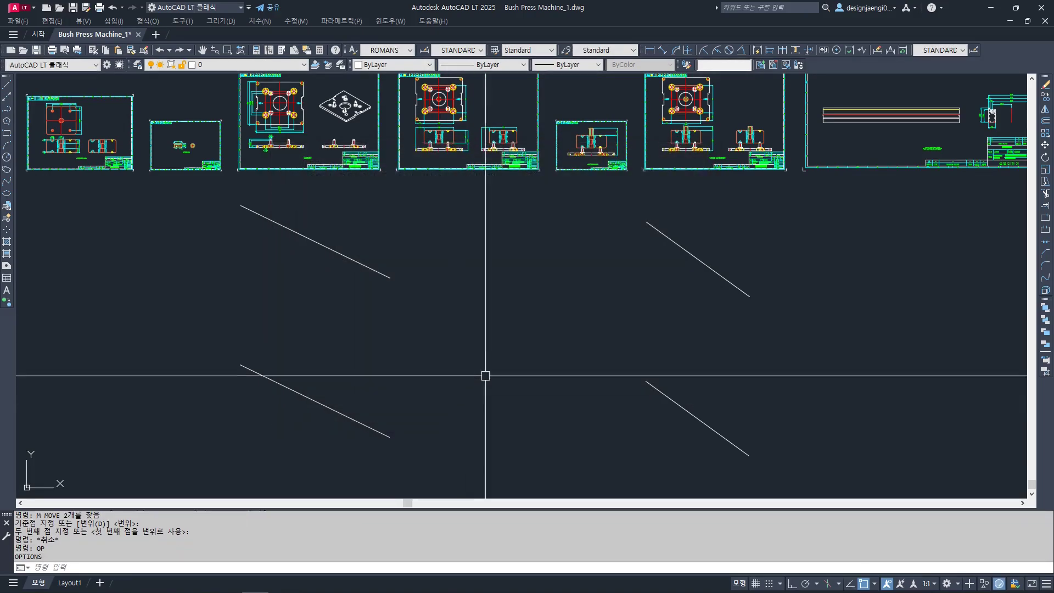
mouse_move(495, 429)
middle_mouse_down()
mouse_move(494, 387)
mouse_move(506, 409)
middle_mouse_up()
double_click(521, 412)
key("Escape")
Preselect all four lines with successive crossing windows, and move them to the empty area below the large sheet and figures
left_click(426, 264)
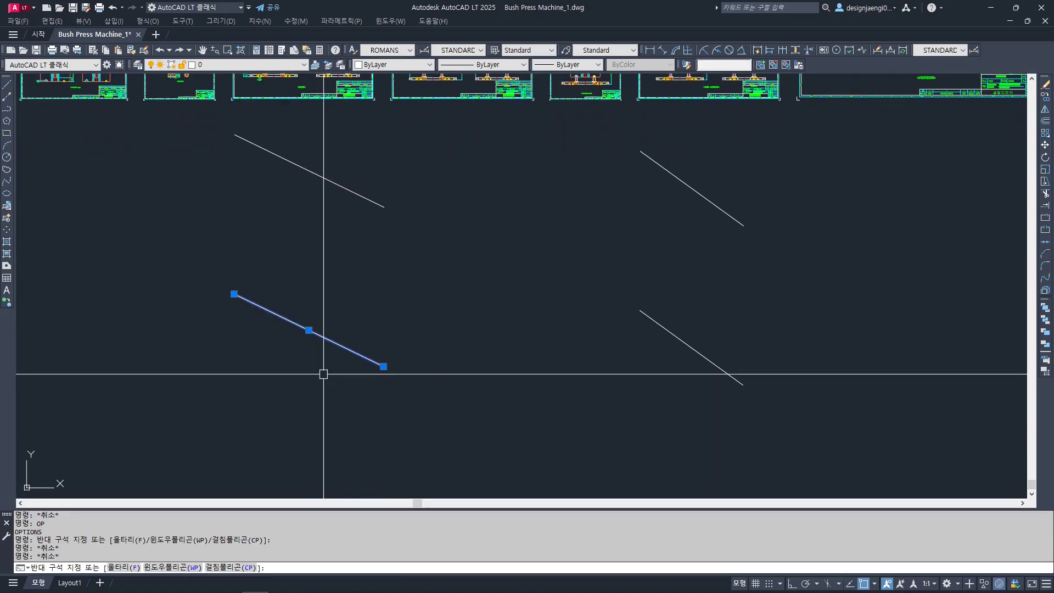
left_click(323, 372)
left_click(711, 299)
left_click(649, 357)
left_click(731, 207)
left_click(685, 235)
left_click(388, 176)
left_click(352, 250)
key("Return")
left_click(503, 278)
scroll(581, 287, "down", 4)
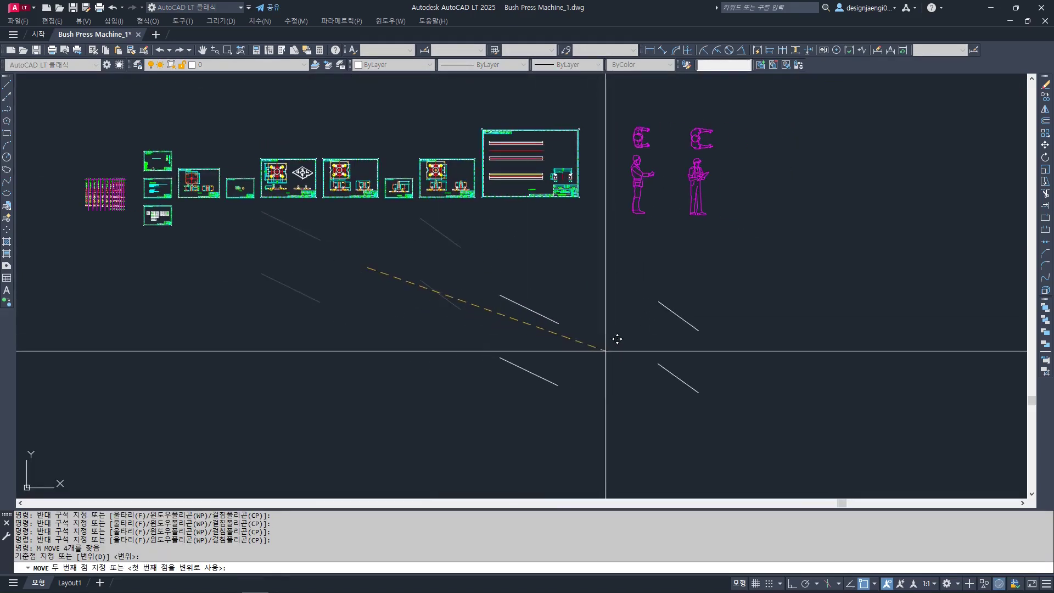
key("Escape")
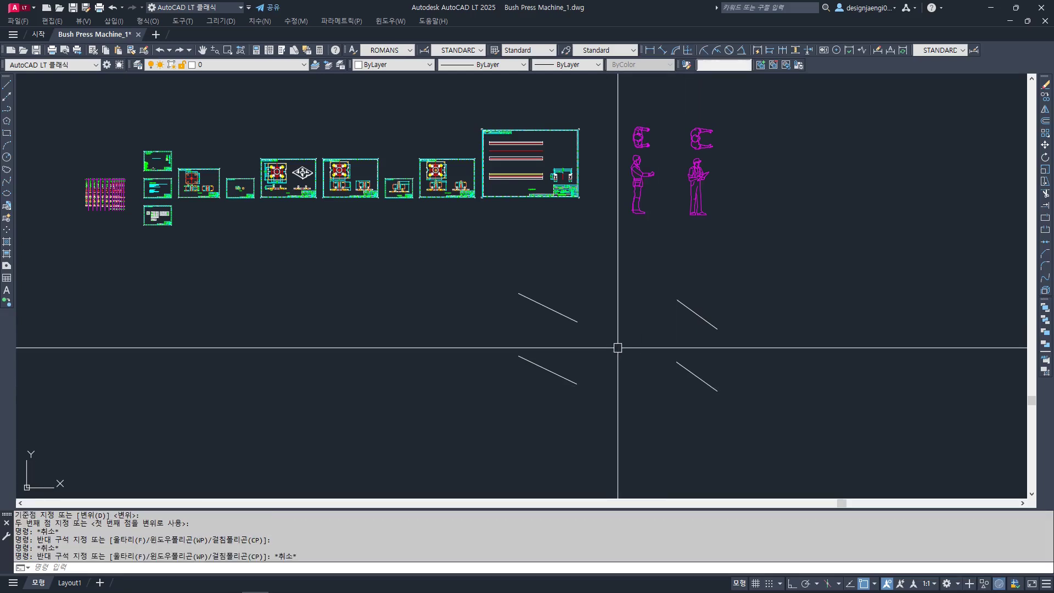
Test cumulative selection by crossing-selecting the two upper lines one after the other, and clear the selection
left_click(596, 286)
left_click(561, 328)
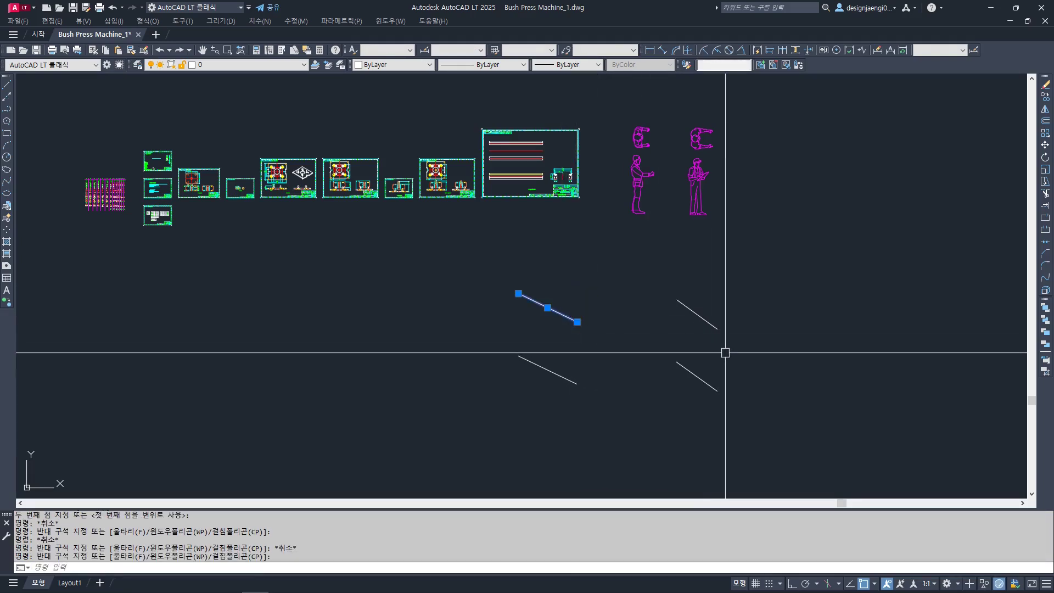
left_click(752, 290)
left_click(684, 327)
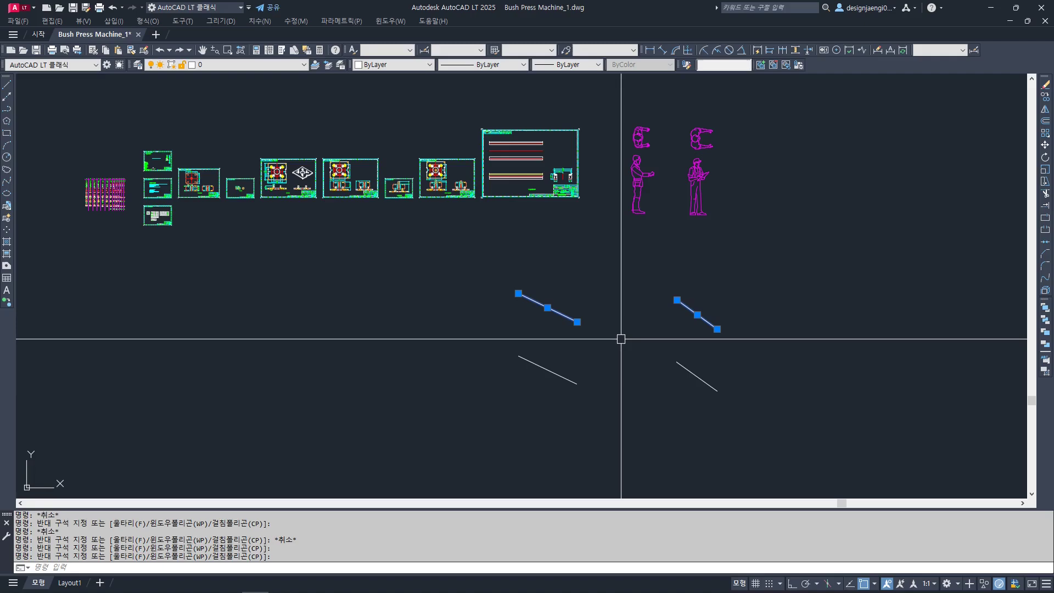
key("Escape")
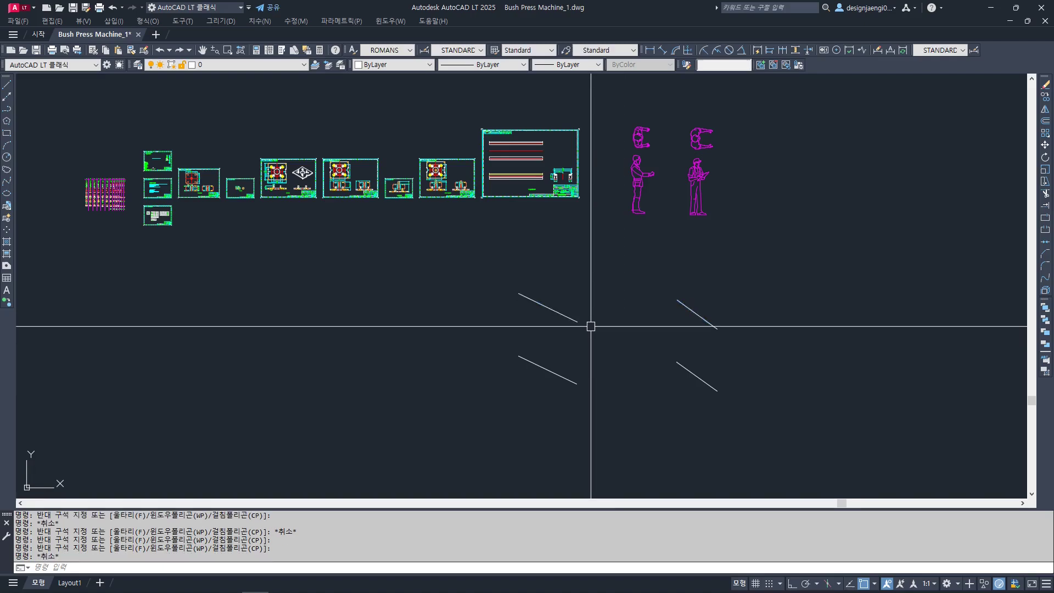
Copy the e-mail text from the upper-left drawing sheet to the empty area near the four lines
middle_click_drag(494, 269, 611, 322)
key("Escape")
type("cc")
key("space")
scroll(272, 215, "up", 10)
left_click(290, 169)
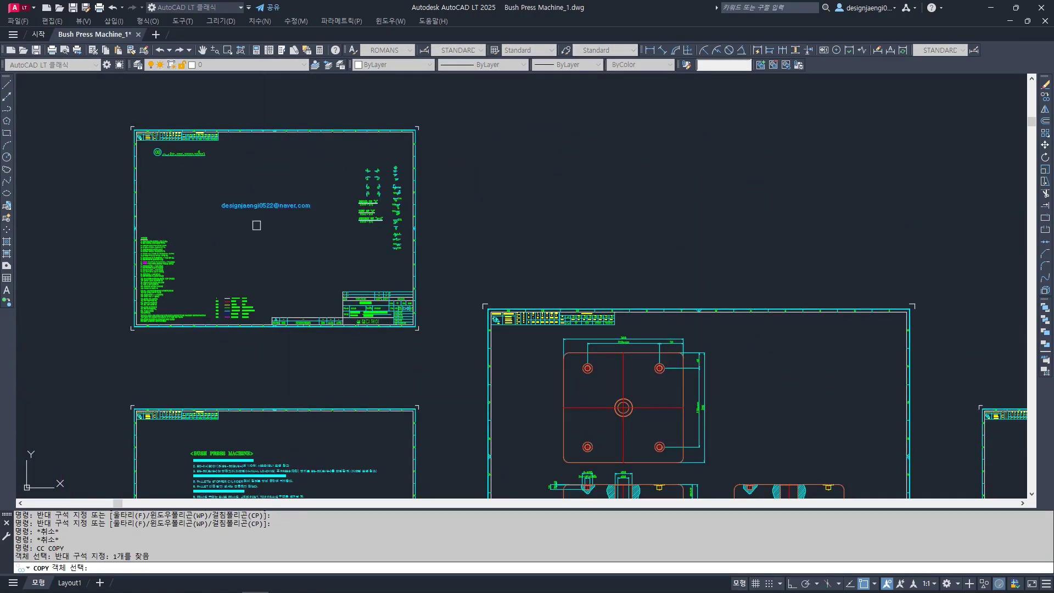
left_click(257, 223)
key("space")
left_click(268, 197)
scroll(260, 175, "down", 6)
key("F8")
scroll(256, 188, "down", 2)
middle_click_drag(446, 277, 256, 240)
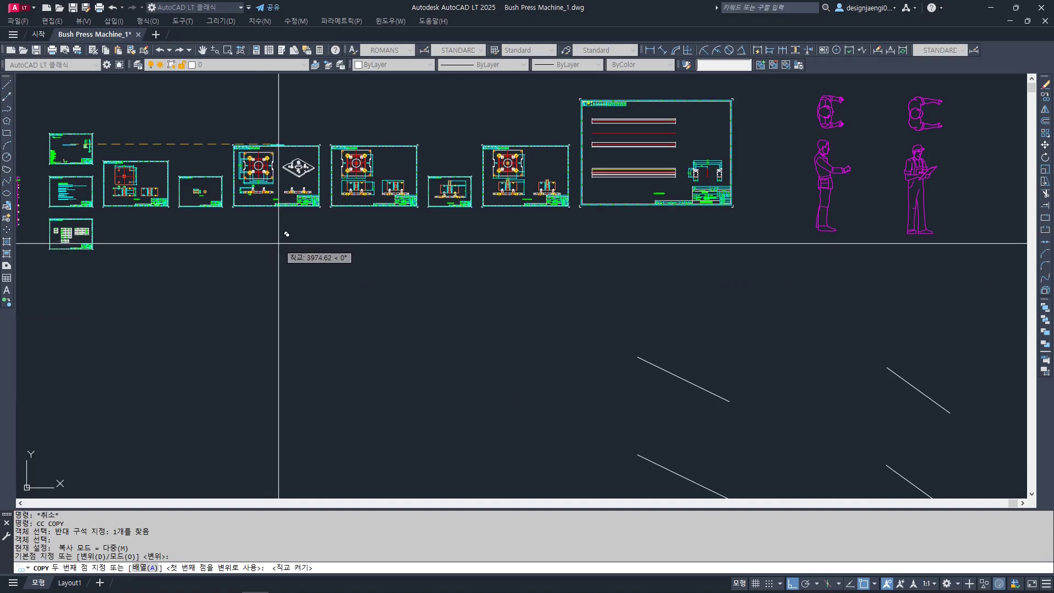
key("F8")
middle_click_drag(499, 356, 362, 254)
left_click(583, 235)
key("Escape")
Enlarge the copied e-mail text with Scale, using a base point near its middle
scroll(591, 230, "up", 12)
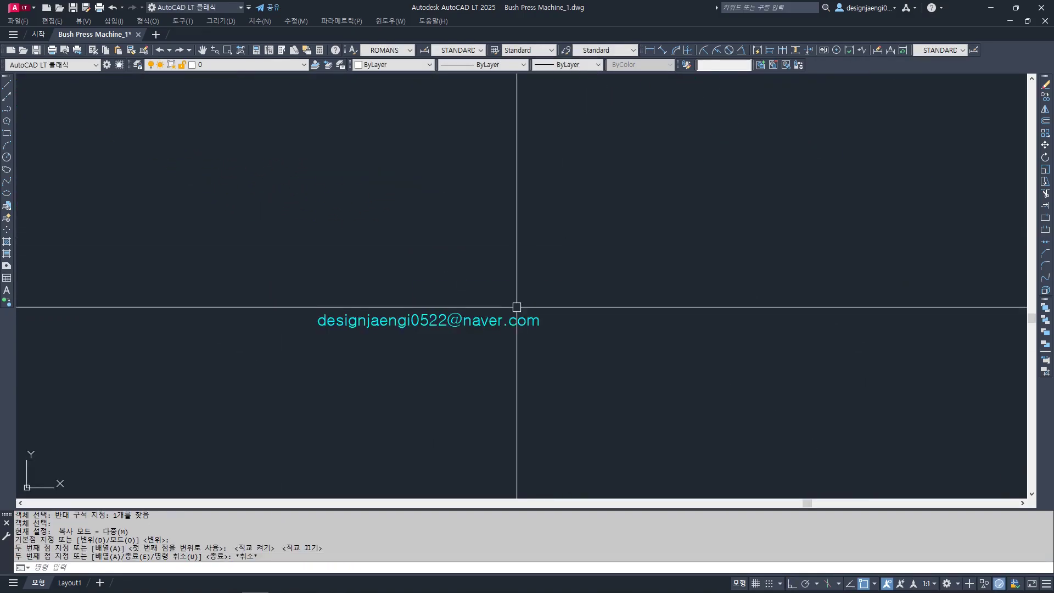
type("s")
key("space")
left_click(518, 254)
left_click(492, 298)
key("space")
left_click(463, 320)
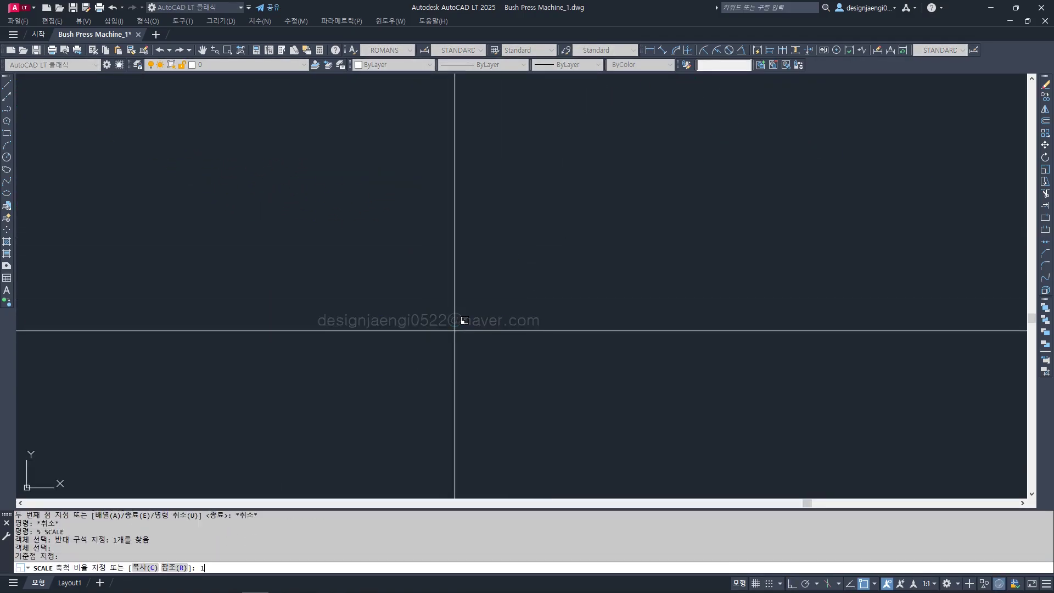
key("space")
key("Escape")
key("Escape")
key("Escape")
key("Escape")
key("Escape")
key("Escape")
Replace the content of the enlarged e-mail text with PICKADD
scroll(455, 331, "down", 6)
middle_click_drag(394, 377, 530, 313)
scroll(519, 307, "up", 2)
middle_click_drag(518, 269, 519, 332)
left_click(527, 315)
double_click(527, 314)
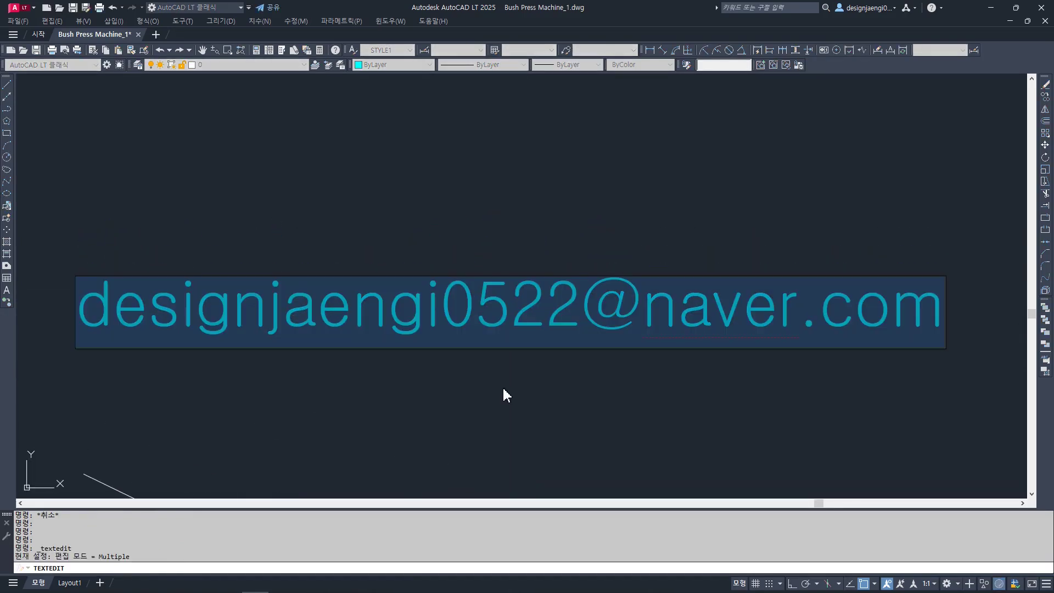
type("PICKADD")
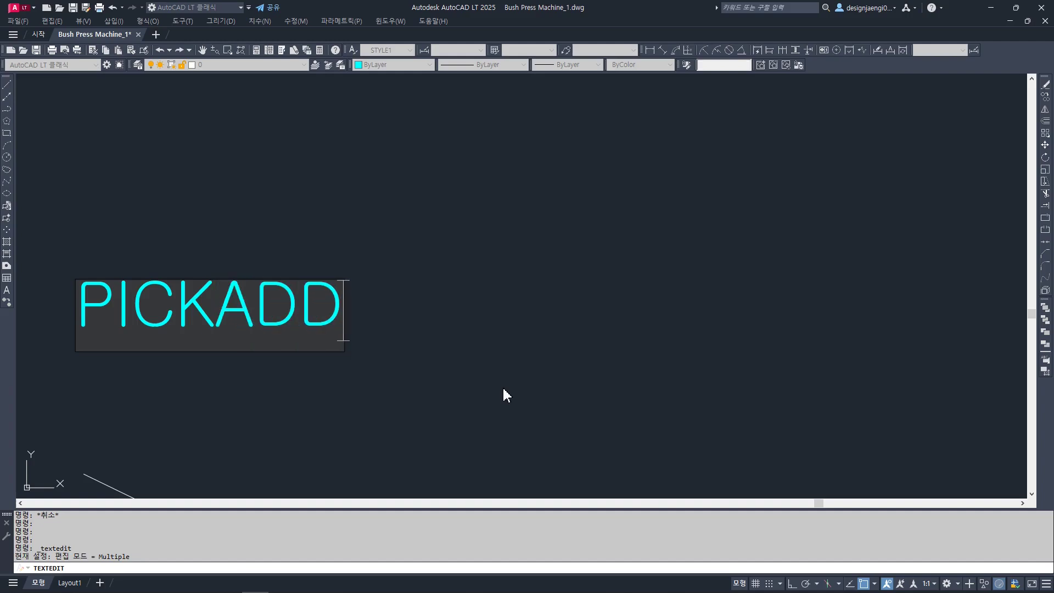
key("Return")
key("Escape")
Copy the PICKADD text horizontally to its right with ortho mode on
type("cc")
key("space")
left_click(357, 321)
left_click(275, 353)
key("space")
left_click(278, 332)
key("F8")
left_click(659, 354)
key("Escape")
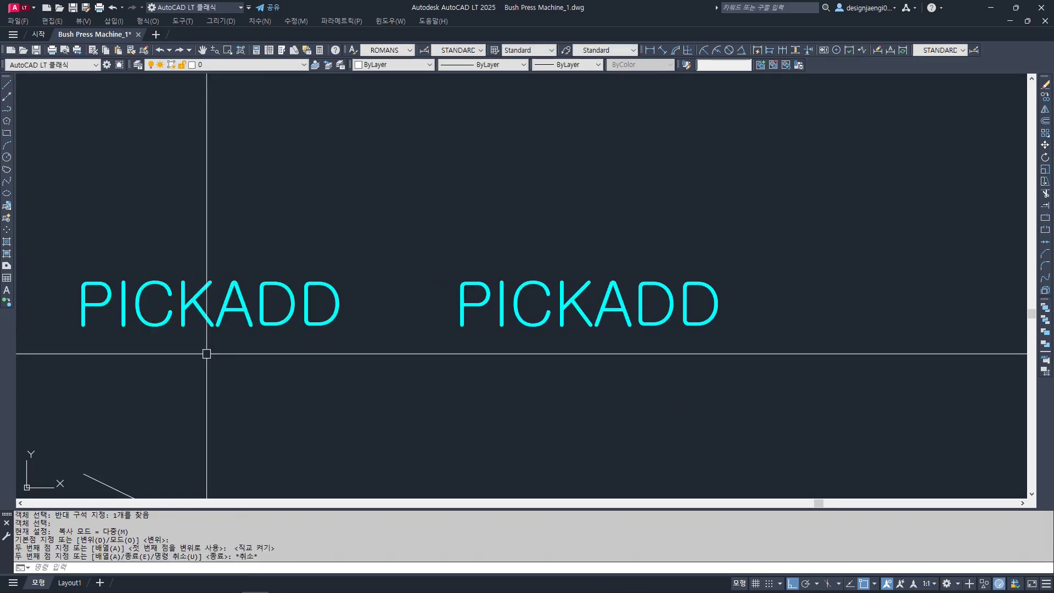
Change the content of the right-hand PICKADD text to 2
left_click(499, 301)
double_click(499, 301)
type("2")
key("Return")
key("Escape")
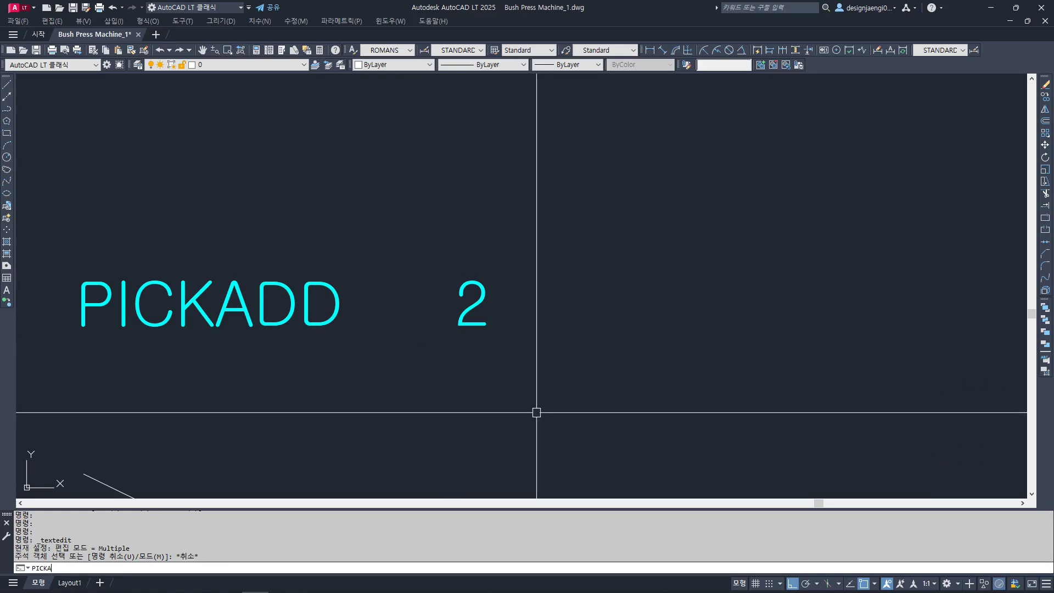
Check the current value of the PICKADD system variable, and cancel without changing it
key("Return")
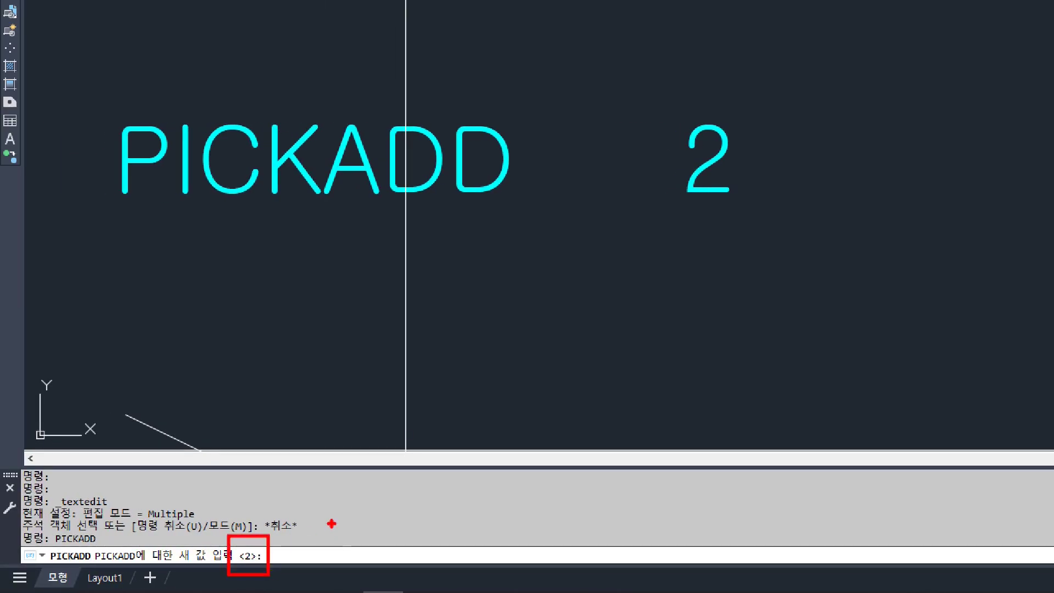
scroll(544, 159, "down", 3)
key("Escape")
Pick the four lines individually to test how PICKADD 2 adds to the selection, and clear the selection
left_click(580, 200)
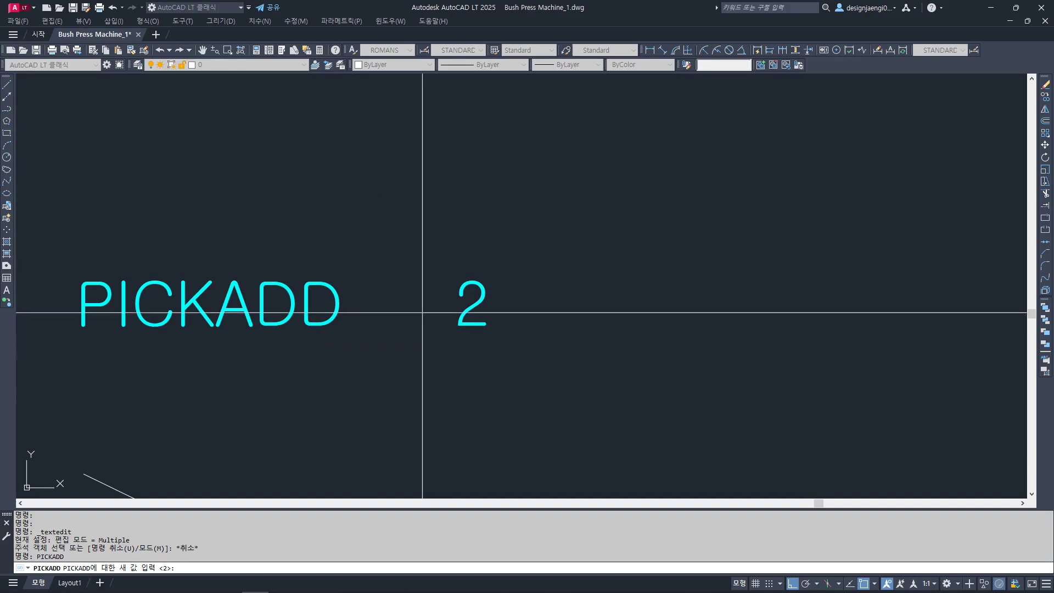
scroll(292, 286, "down", 2)
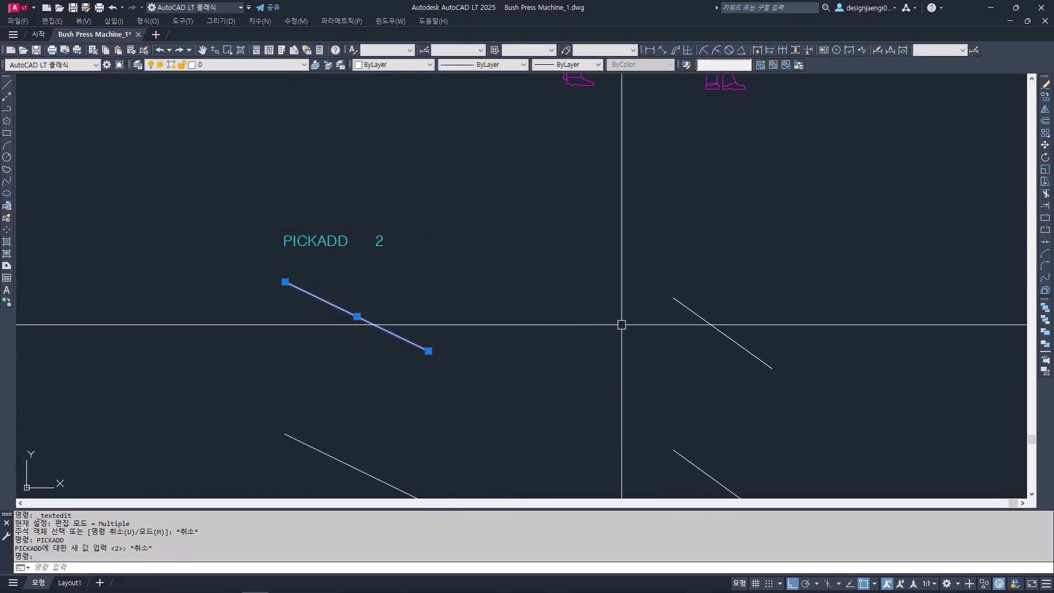
left_click(700, 315)
middle_click_drag(616, 421, 605, 372)
left_click(376, 428)
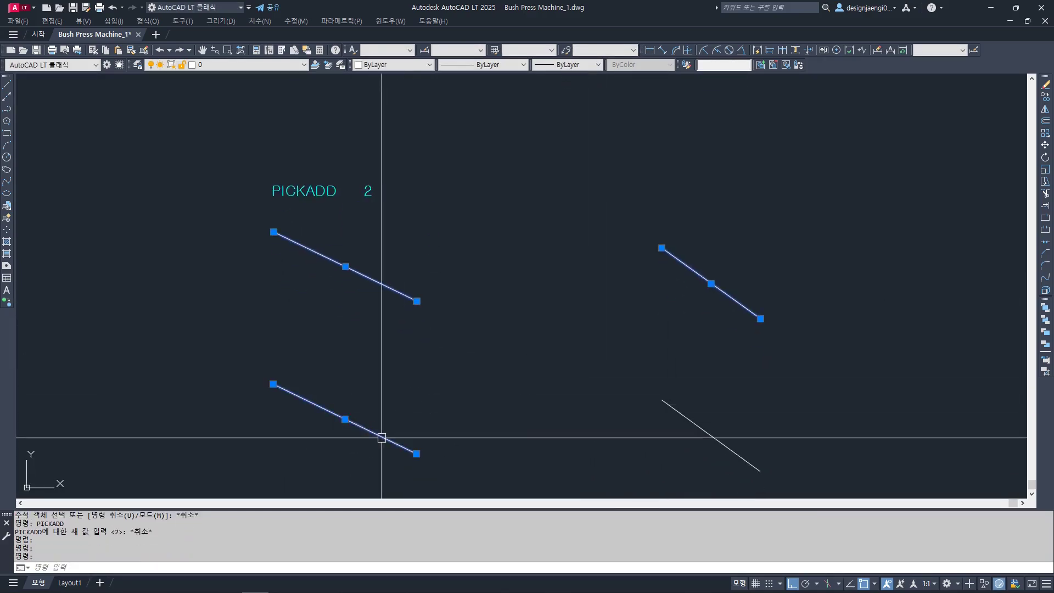
left_click(693, 422)
key("Escape")
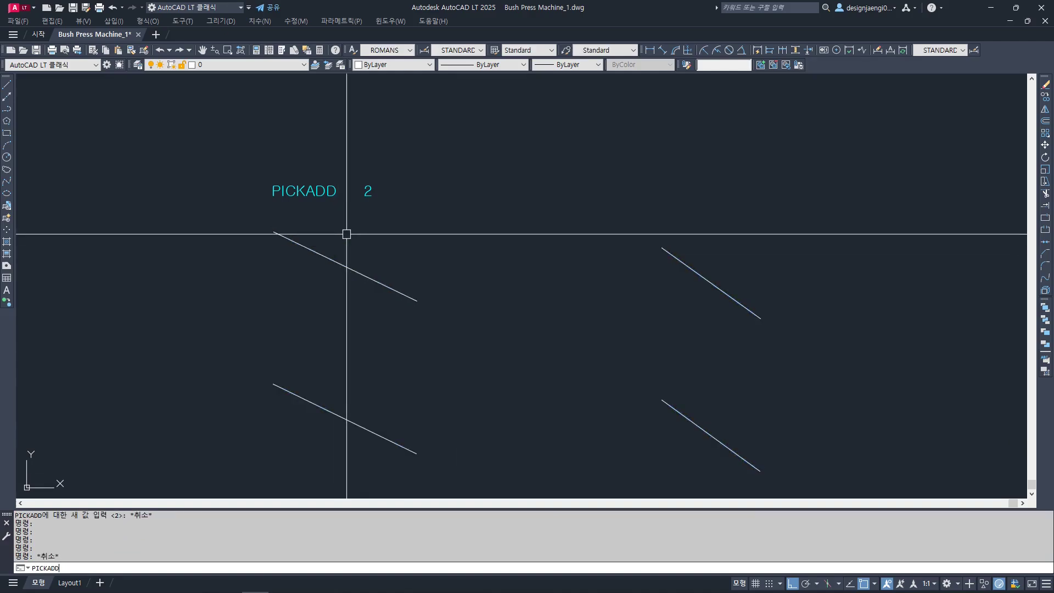
Set the PICKADD system variable to 0, and rerun it to check the value
type("PICKADD")
key("Return")
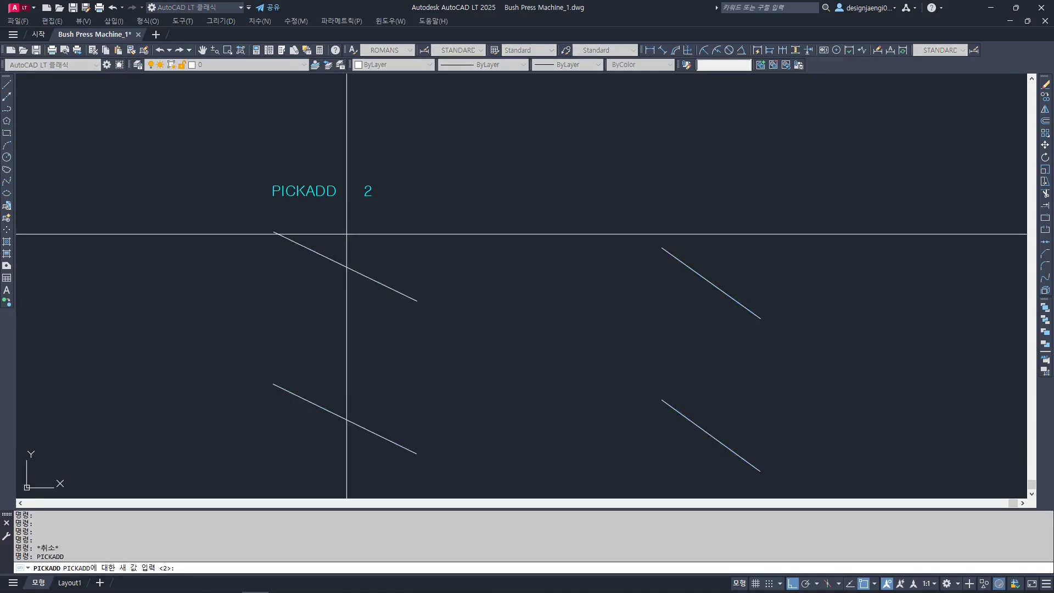
type("0")
key("Return")
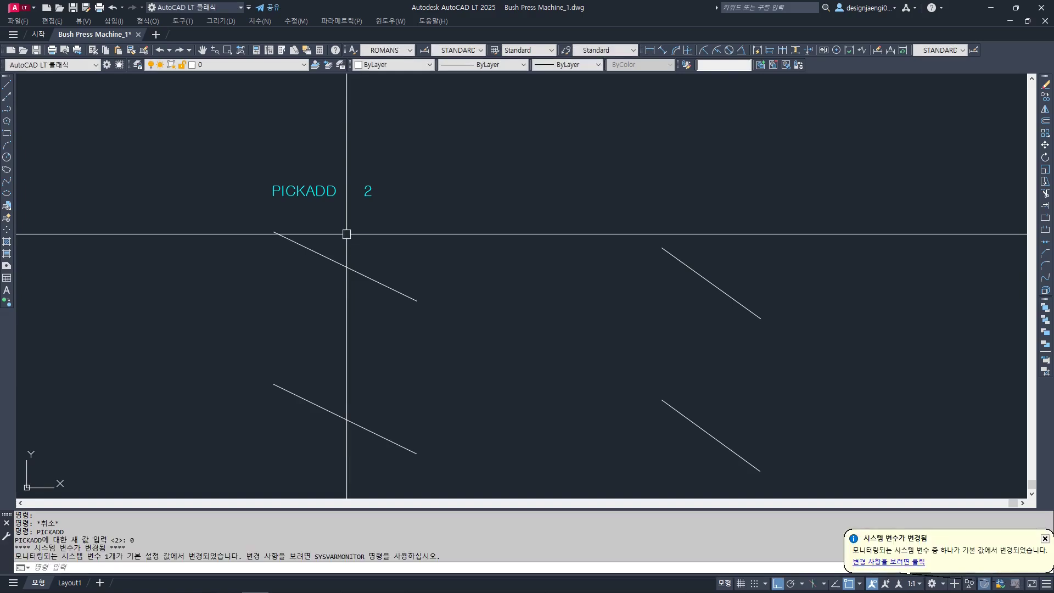
key("Return")
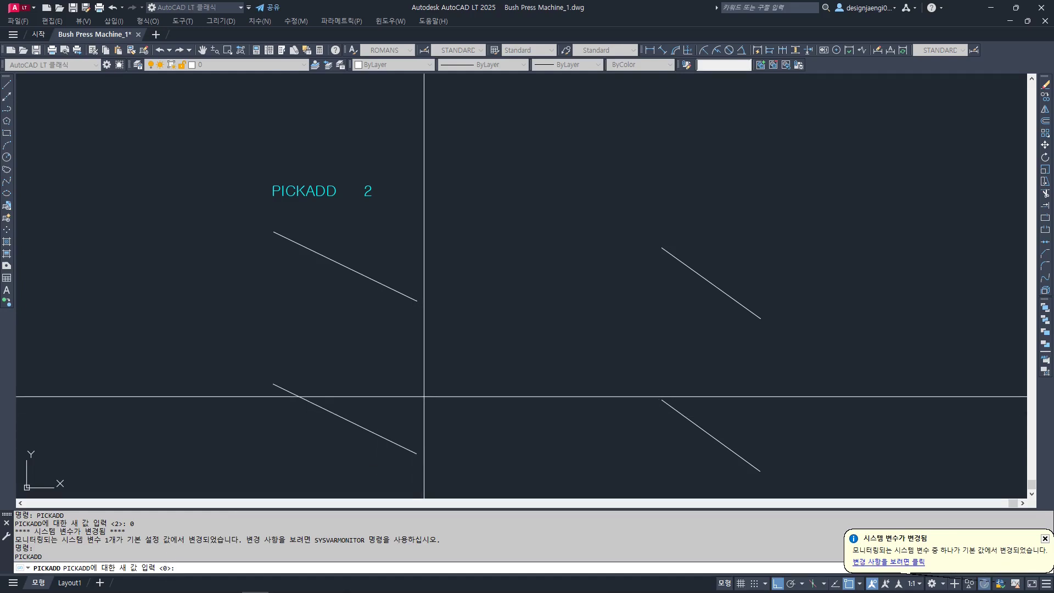
key("Escape")
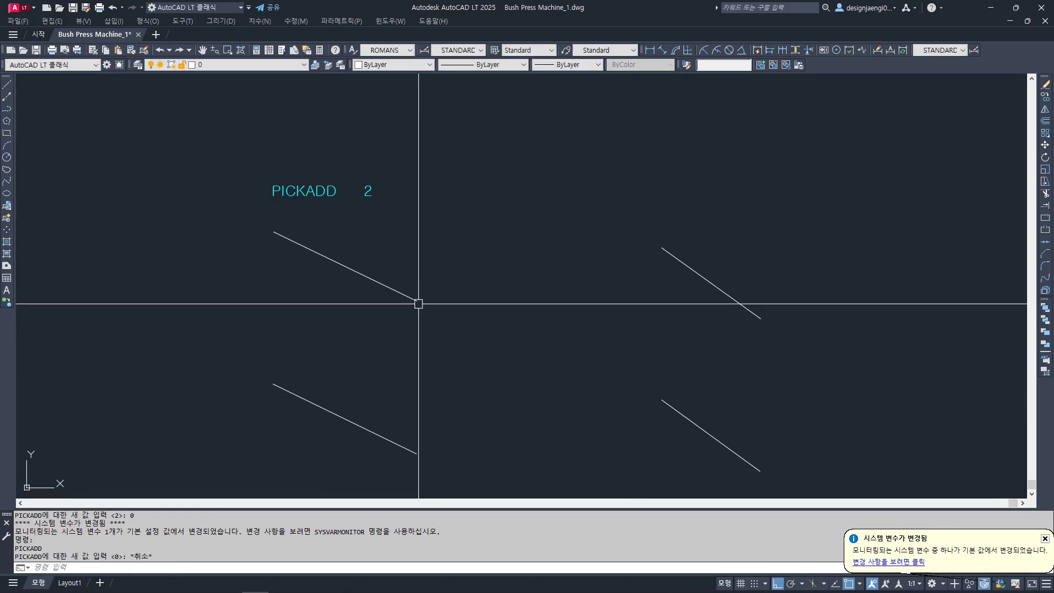
Pick the four lines in turn, including both upper lines again, to test selection behaviour with PICKADD 0
left_click(401, 294)
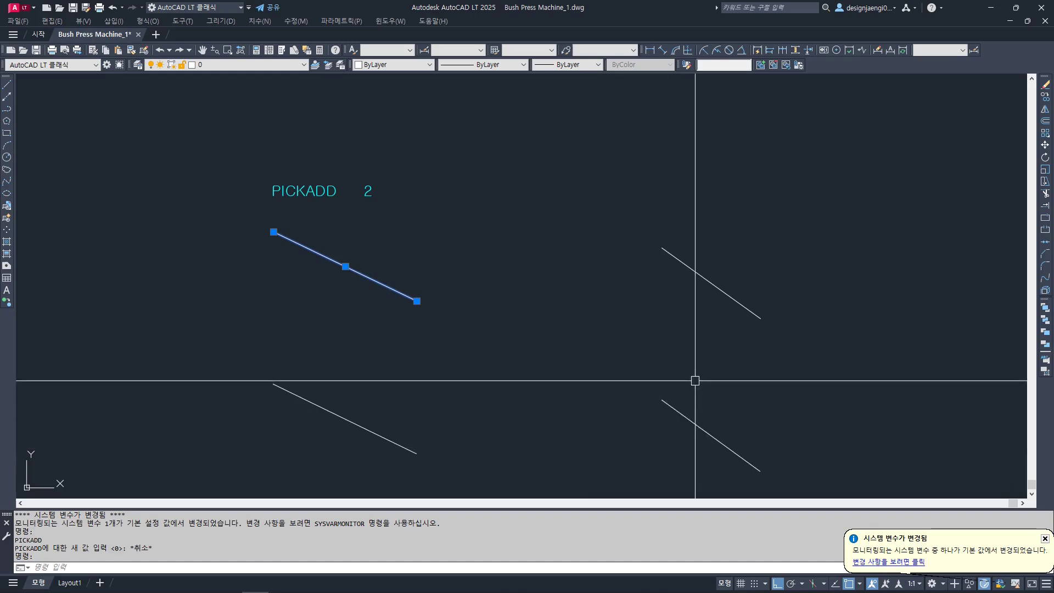
left_click(723, 296)
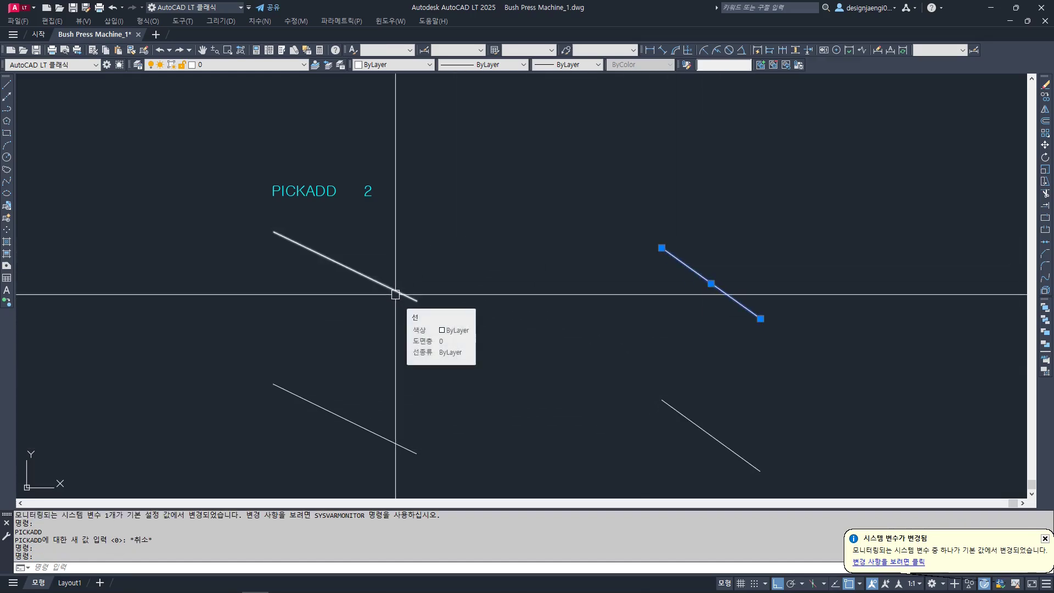
left_click(680, 414)
left_click(370, 429)
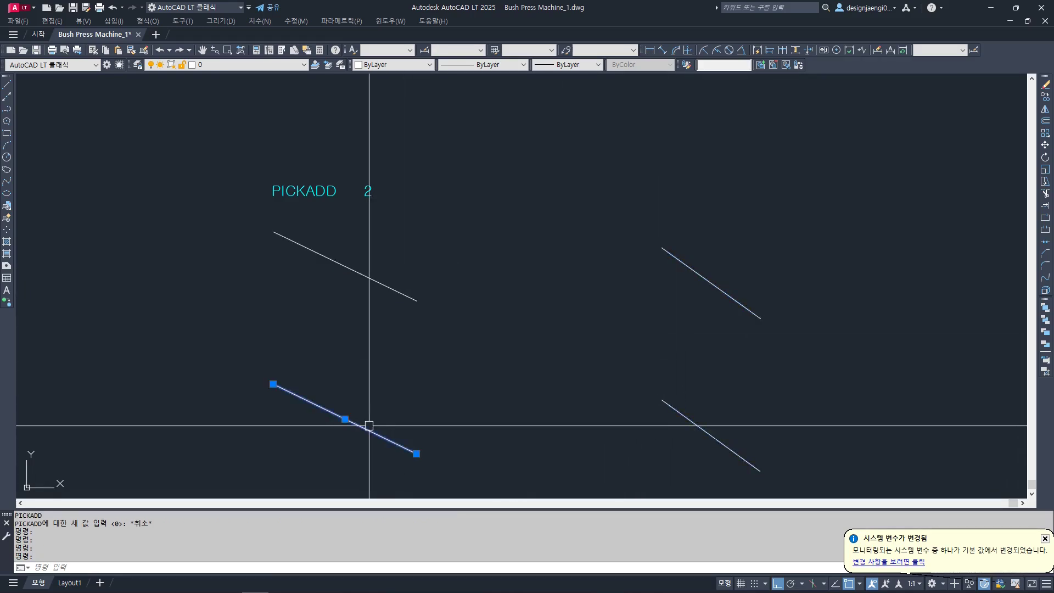
left_click(408, 297)
left_click(698, 276)
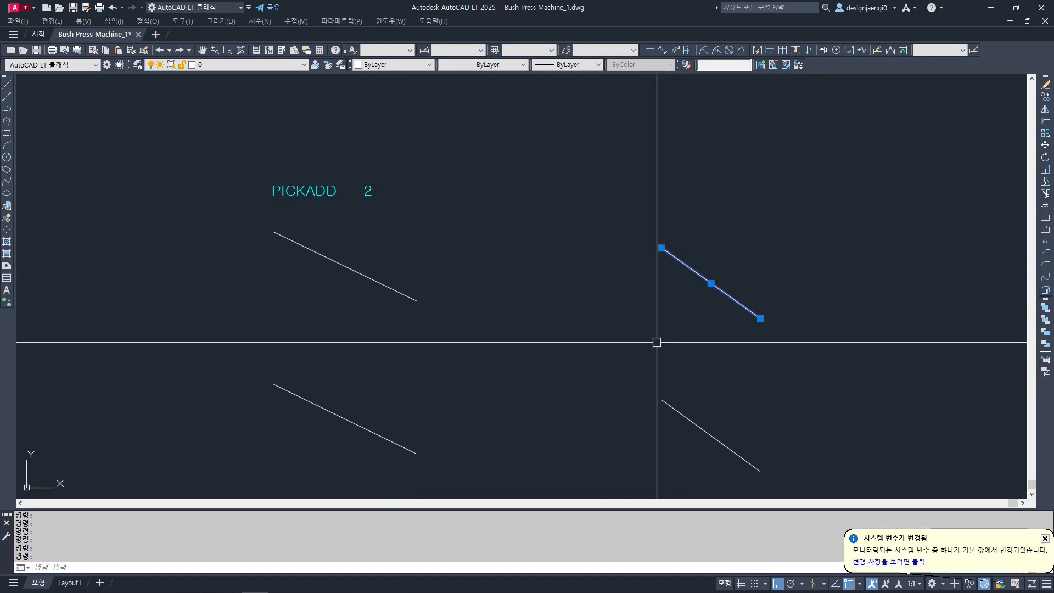
Continue picking the four lines one after another to test PICKADD 0, and clear the selection
left_click(670, 406)
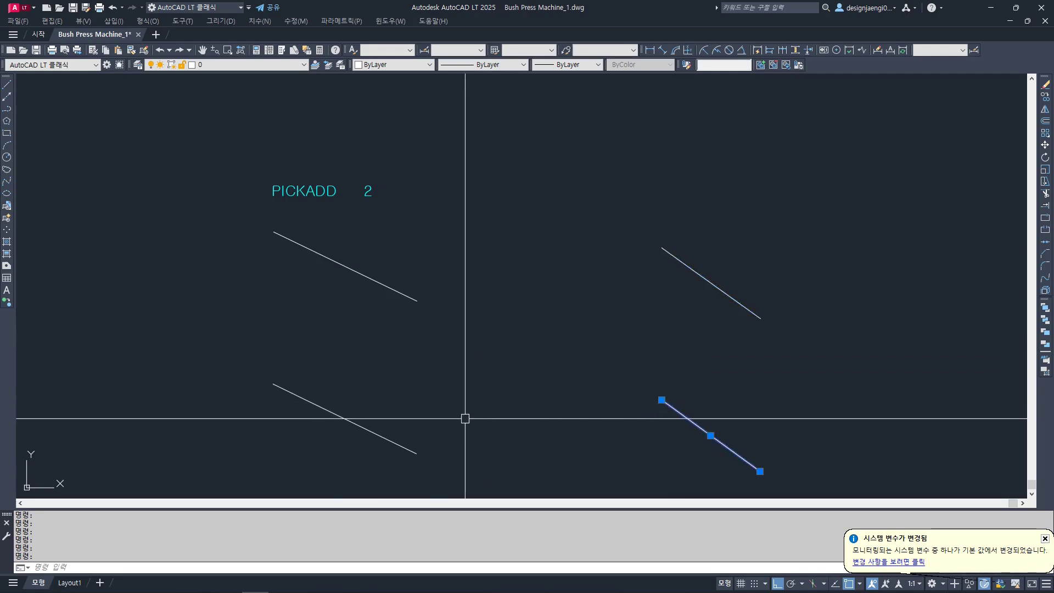
left_click(392, 436)
left_click(401, 292)
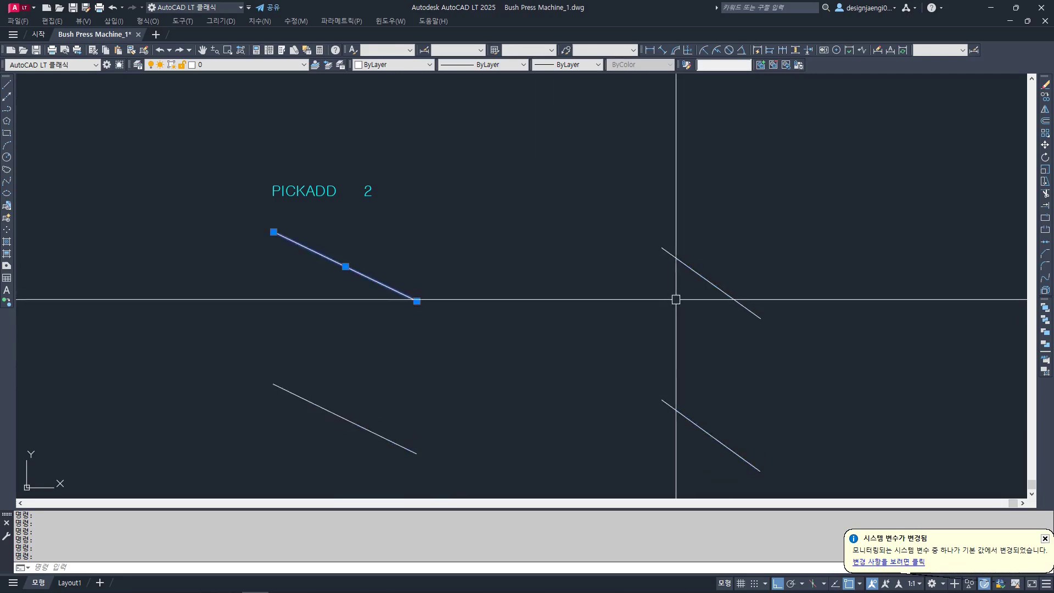
left_click(694, 273)
left_click(675, 409)
key("Escape")
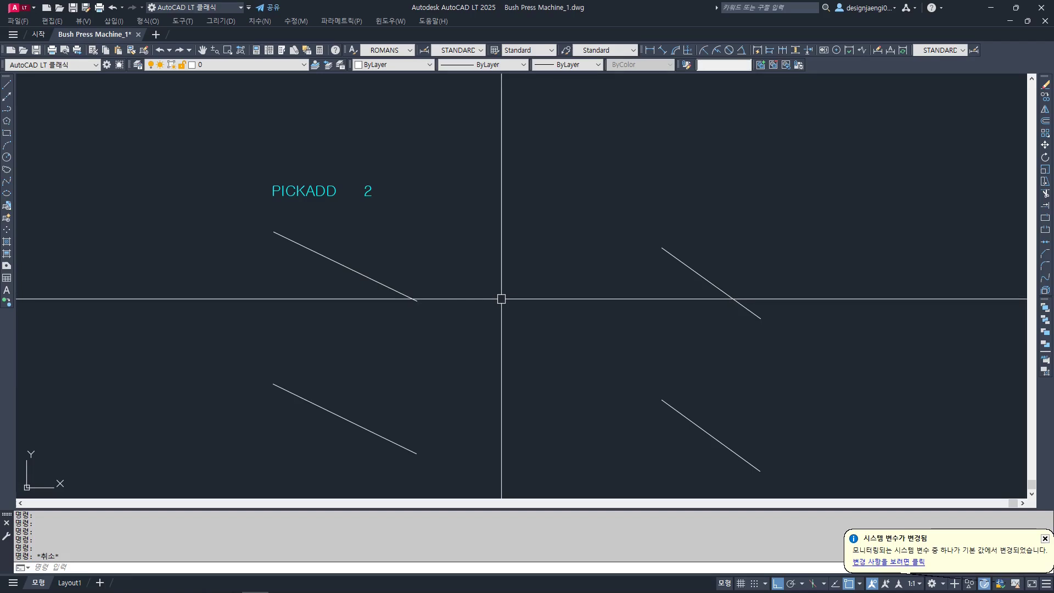
Set the PICKADD system variable to 2
type("KADD")
key("Return")
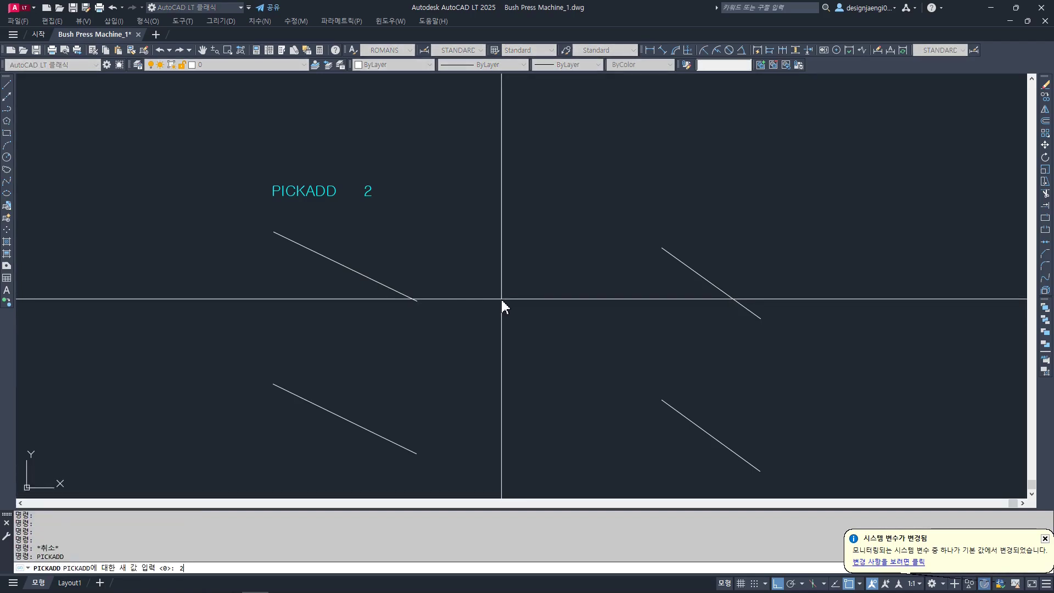
type("2")
key("Return")
Pick all four lines one after another to test adding to the selection with PICKADD 2, and clear the selection
left_click(398, 293)
left_click(729, 297)
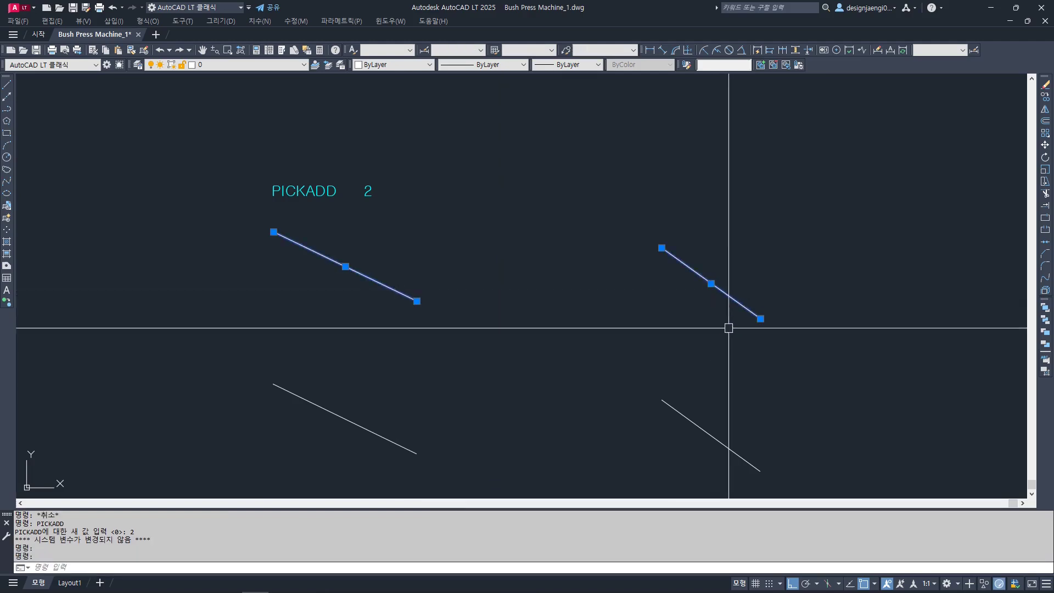
left_click(694, 428)
left_click(377, 438)
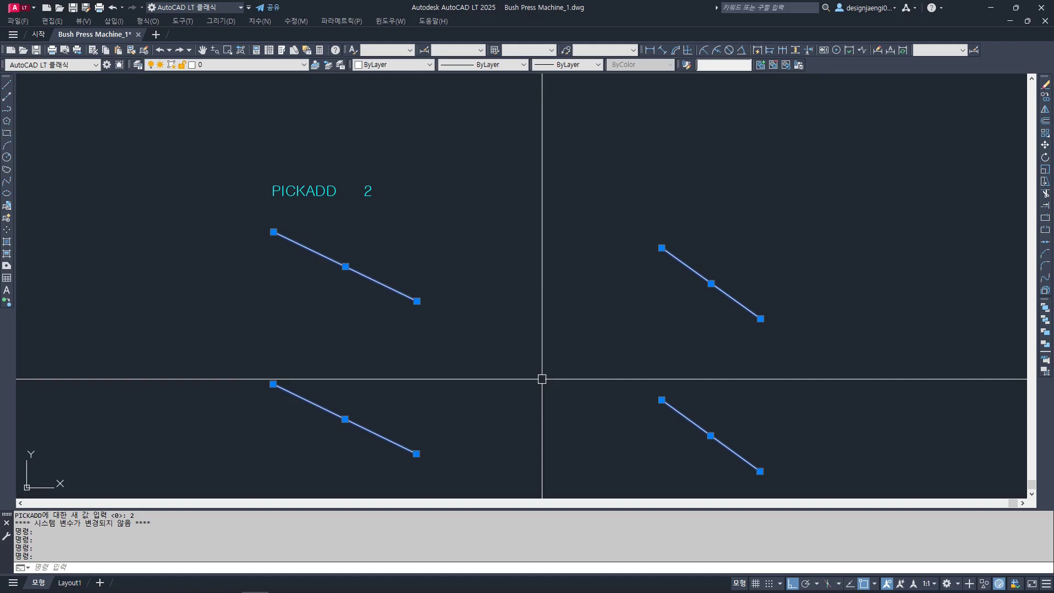
key("Escape")
Erase the four test lines together with the PICKADD label and its value text
scroll(496, 310, "down", 5)
left_click(621, 244)
left_click(329, 405)
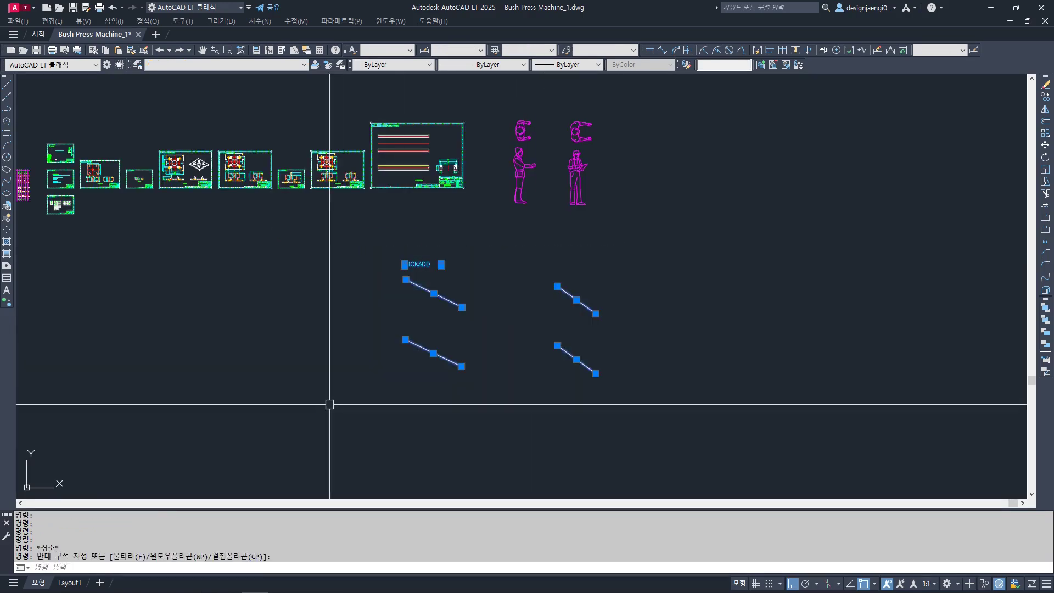
key("Delete")
Draw a rectangle in the empty area below the drawing sheets
middle_click_drag(347, 346, 565, 372)
scroll(476, 301, "up", 2)
middle_click_drag(475, 302, 523, 317)
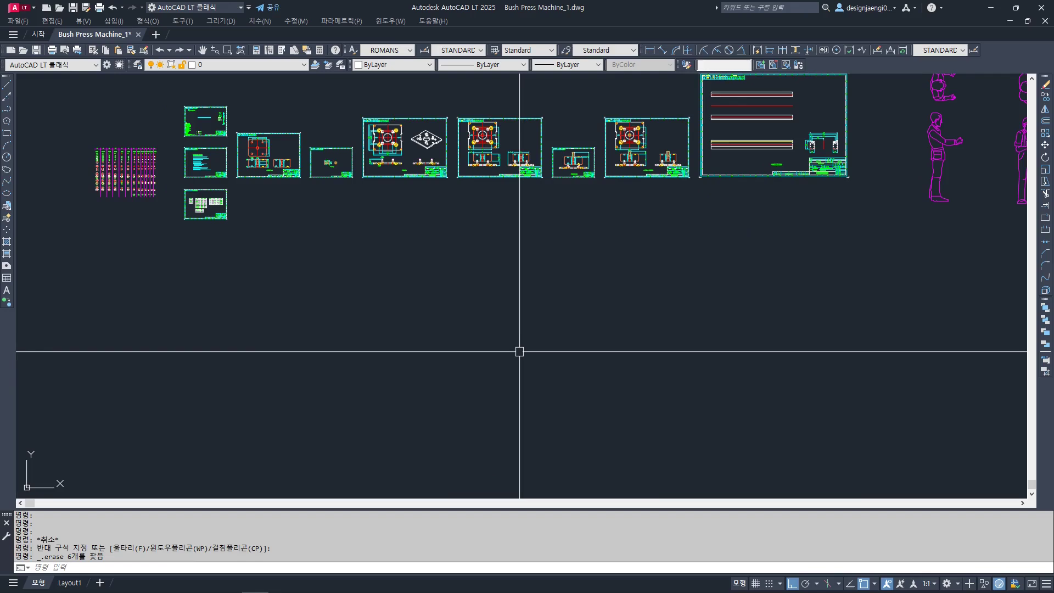
key("Return")
left_click(388, 294)
left_click(466, 364)
scroll(485, 336, "up", 4)
key("Escape")
key("Escape")
key("Escape")
Copy the rectangle horizontally to its right, leaving a gap between the original and the copy
type("co")
left_click(497, 266)
left_click(359, 311)
key("space")
left_click(356, 311)
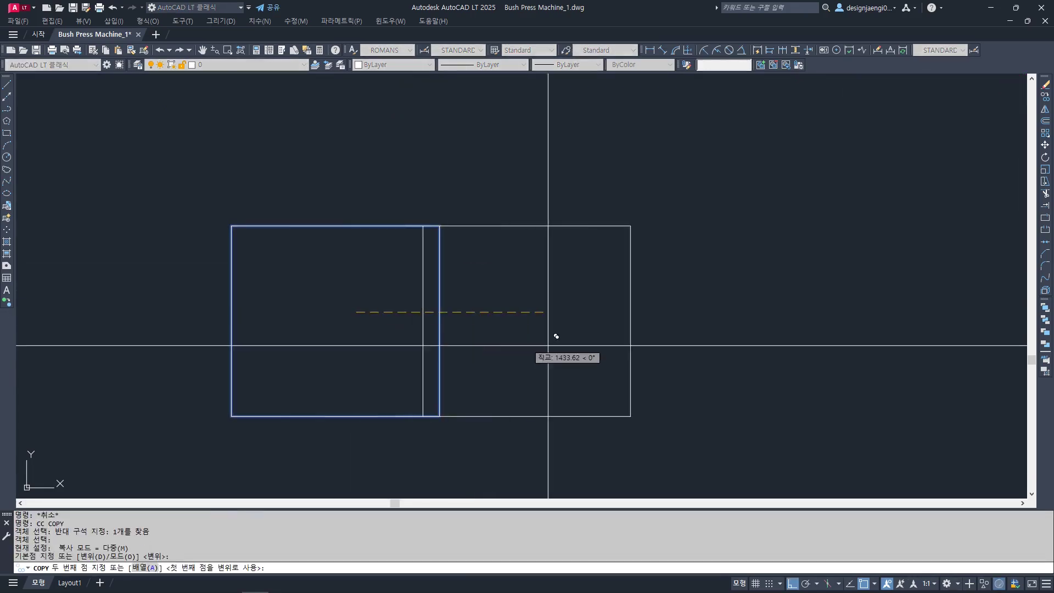
left_click(699, 345)
key("Escape")
Scale both rectangles together by a factor of 0.1
scroll(482, 336, "down", 4)
scroll(459, 359, "up", 2)
type("s")
key("space")
left_click(784, 205)
left_click(258, 435)
key("space")
left_click(413, 371)
type("0.1")
key("space")
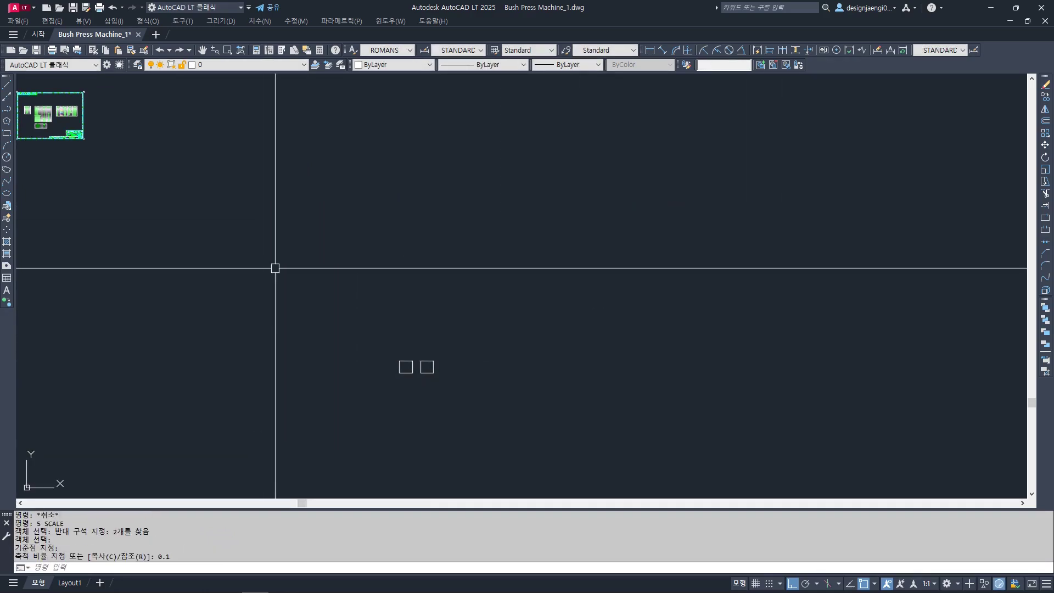
Copy the e-mail text from the existing drawing sheet and place it above the two rectangles, with ortho mode off
scroll(406, 382, "up", 6)
scroll(472, 384, "up", 4)
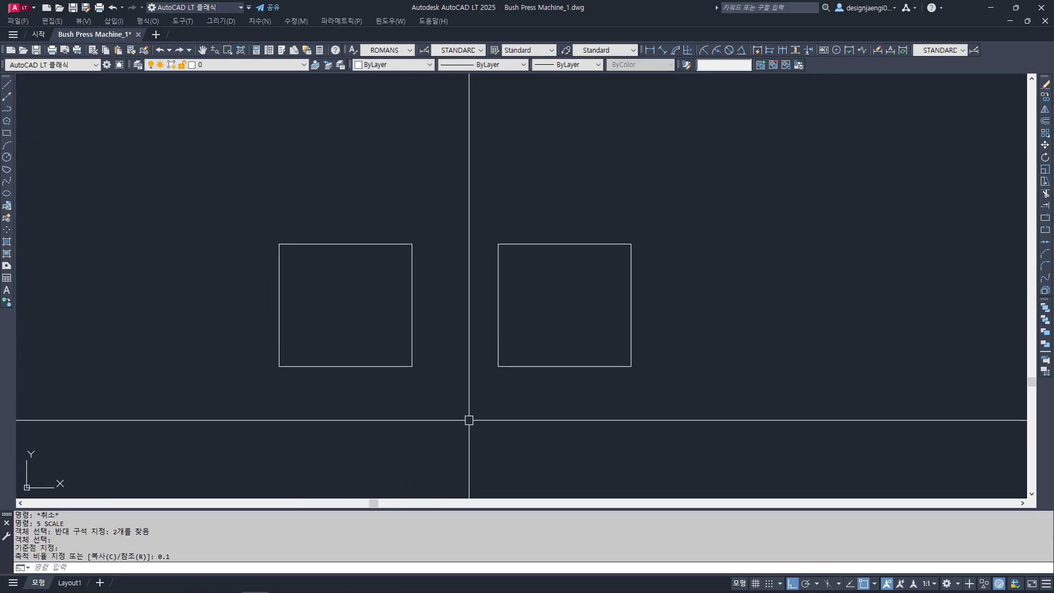
scroll(476, 294, "down", 10)
key("Escape")
type("cc")
key("space")
scroll(222, 197, "up", 15)
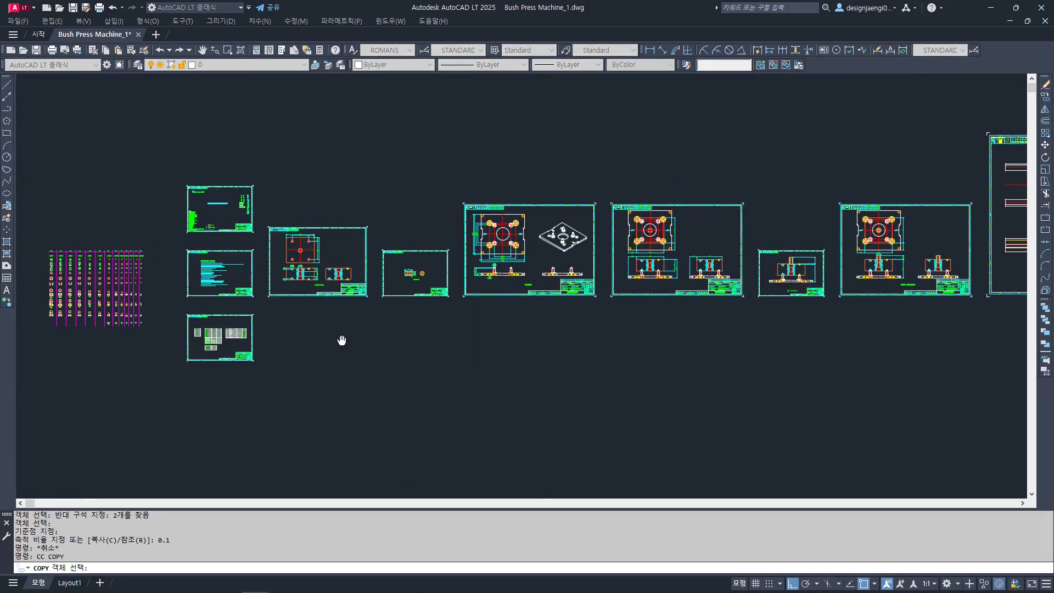
left_click(221, 197)
left_click(196, 169)
key("space")
left_click(201, 168)
scroll(202, 168, "down", 10)
key("F8")
middle_click_drag(459, 290, 447, 140)
scroll(480, 231, "down", 8)
scroll(464, 214, "up", 12)
mouse_move(363, 302)
middle_mouse_down()
mouse_move(454, 268)
mouse_move(515, 231)
middle_mouse_up()
left_click(486, 329)
key("Escape")
Replace the copied text above the rectangles with HPQUICKPREVIEW
scroll(486, 329, "up", 4)
left_click(476, 268)
double_click(475, 267)
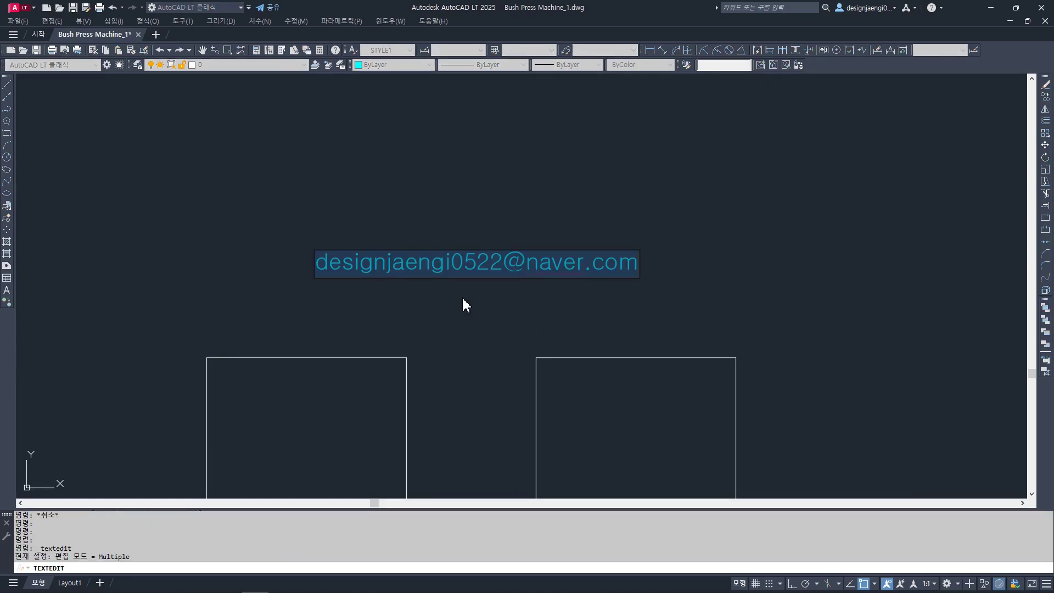
type("H")
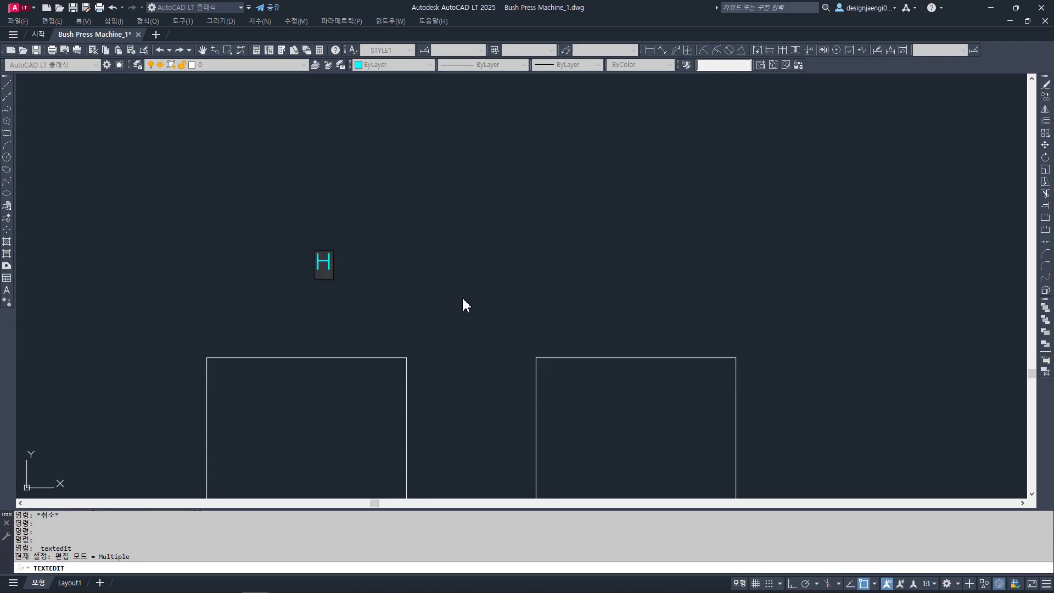
type("PQUIC")
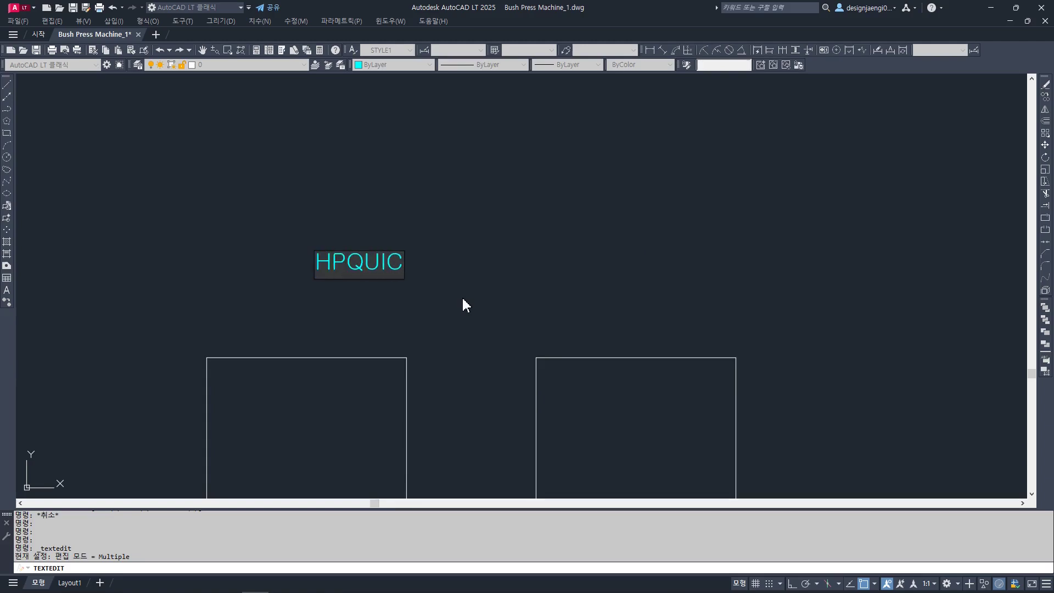
type("KPREVIEW")
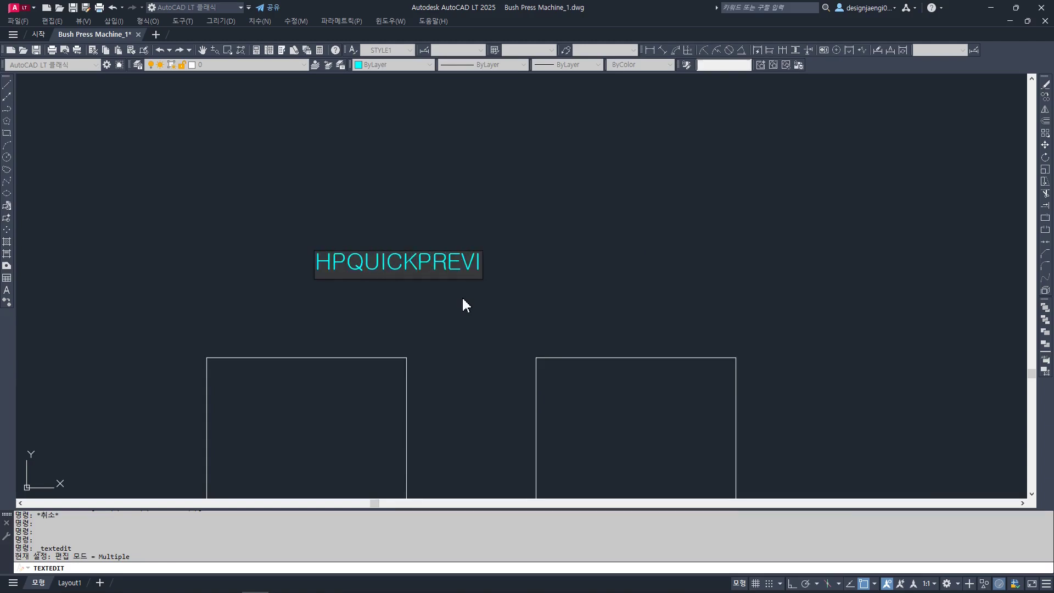
left_click(468, 320)
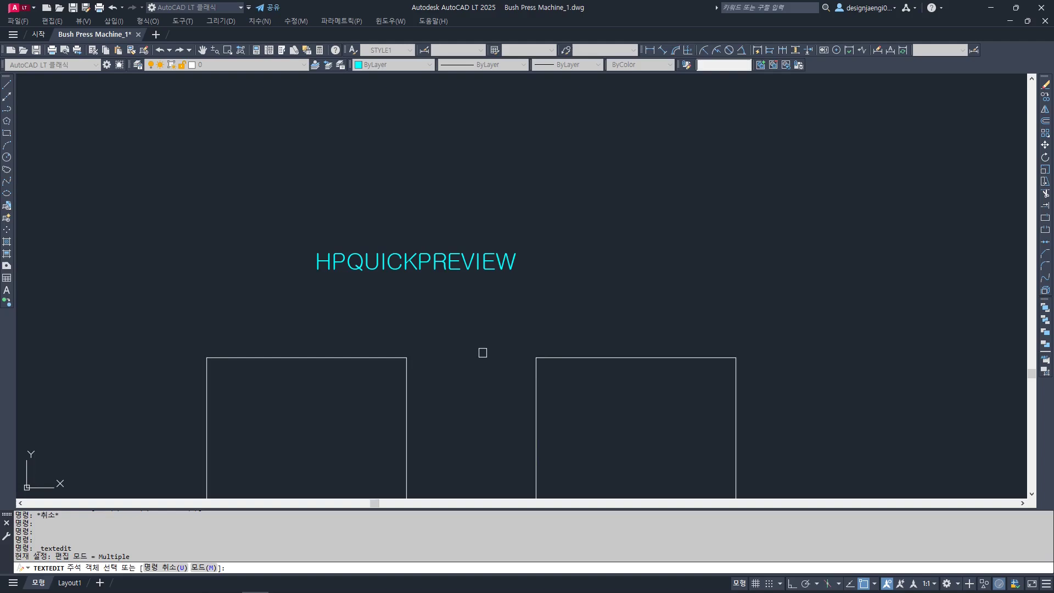
Copy the HPQUICKPREVIEW label horizontally to its right, with ortho mode on
key("Escape")
type("cc")
key("space")
left_click(492, 245)
left_click(411, 310)
key("space")
left_click(426, 274)
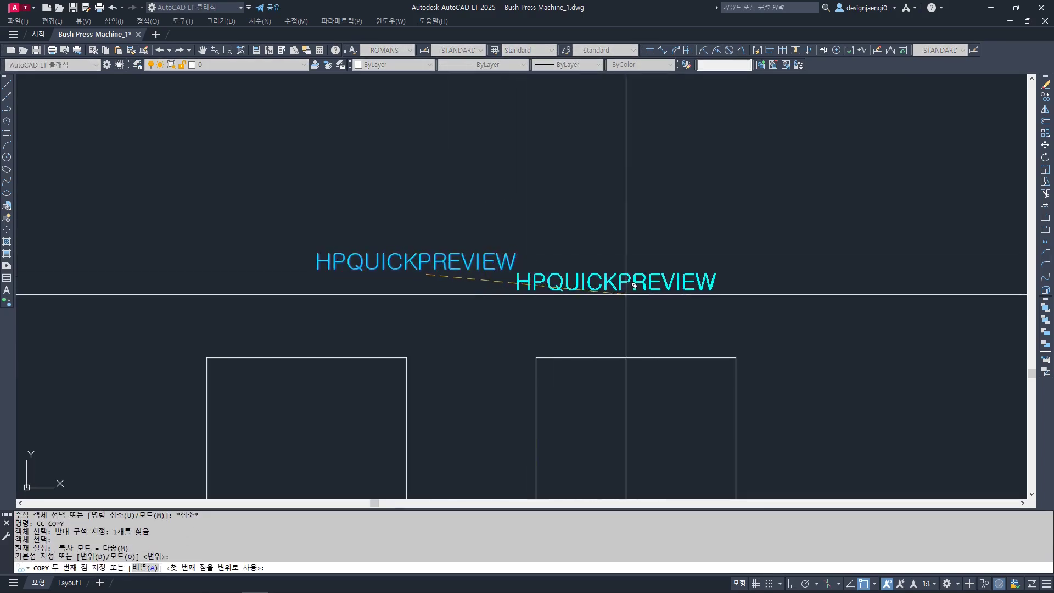
key("F8")
left_click(679, 274)
key("Escape")
Change the right-hand copy of the label to 0
double_click(652, 292)
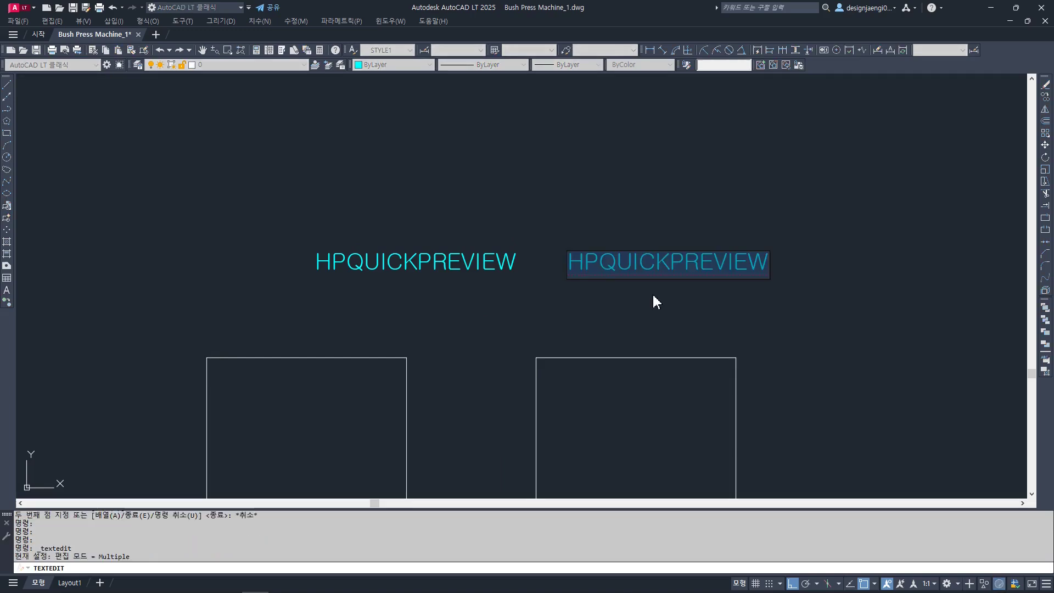
type("0")
key("Escape")
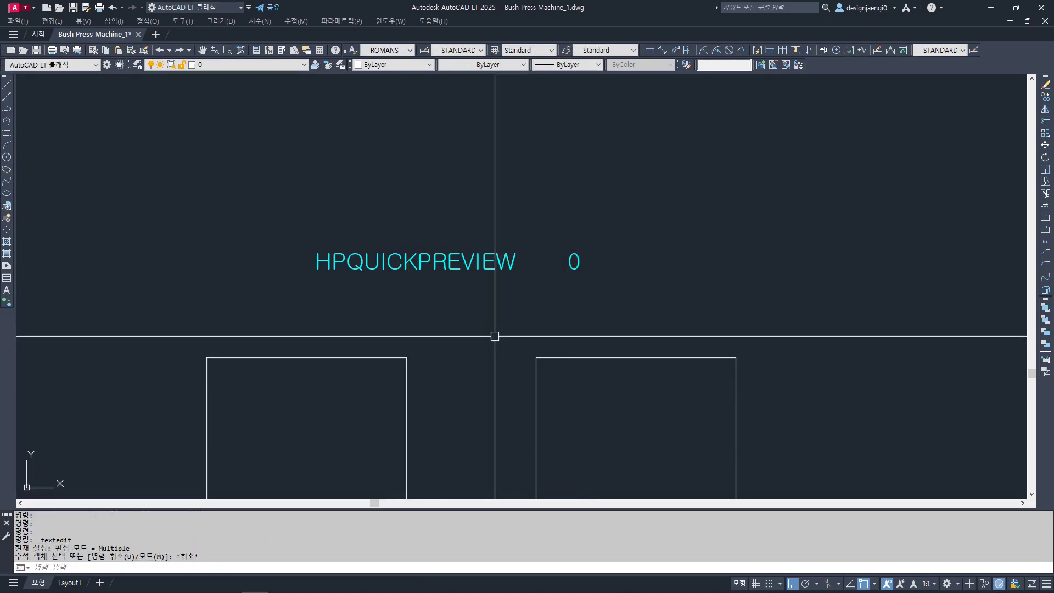
Set the HPQUICKPREVIEW system variable to 1, and rerun it to check the value
type("HP")
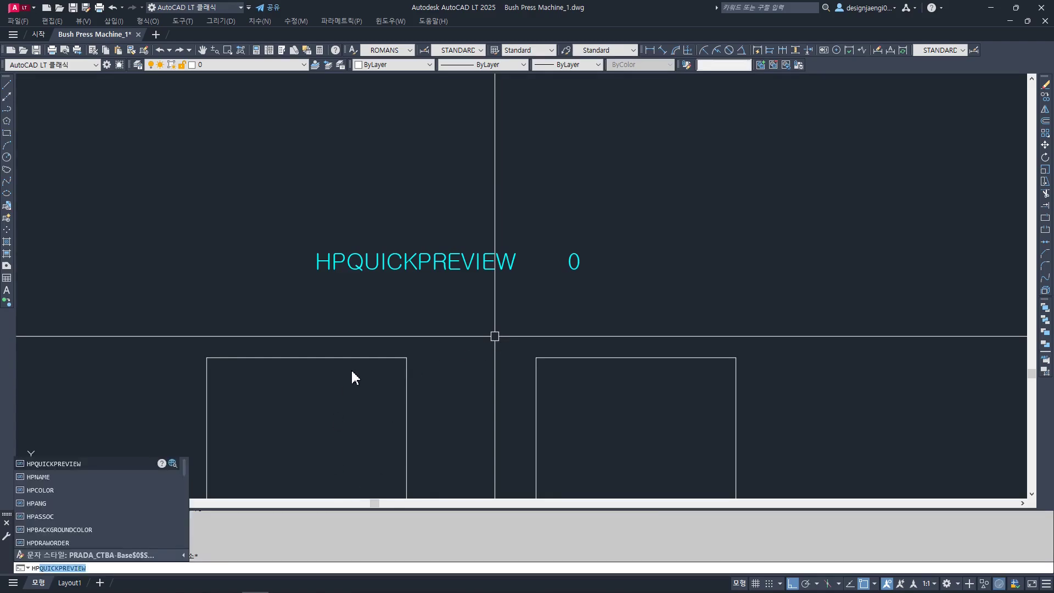
key("Return")
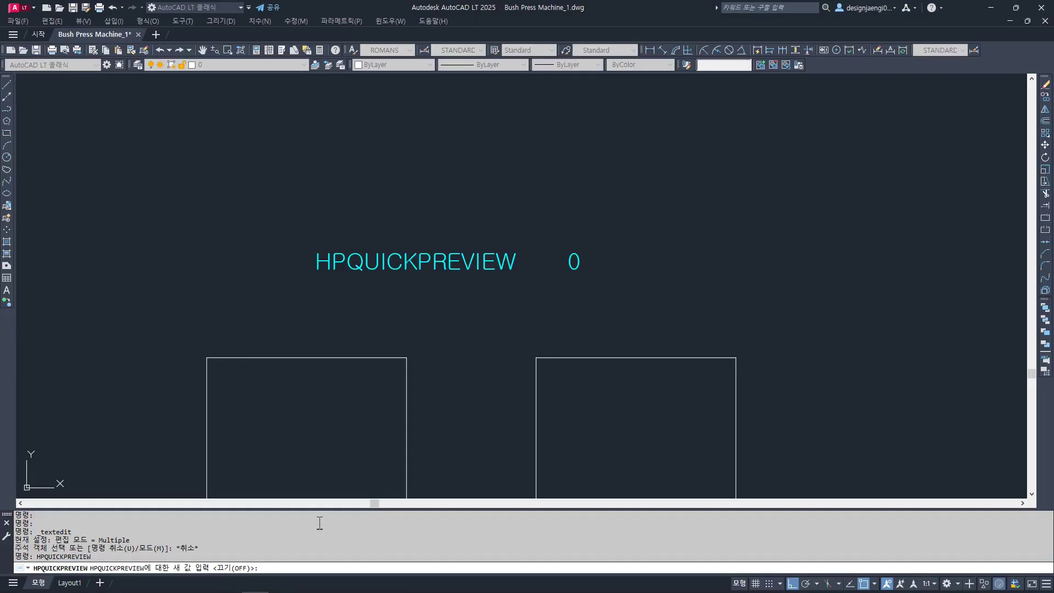
type("1")
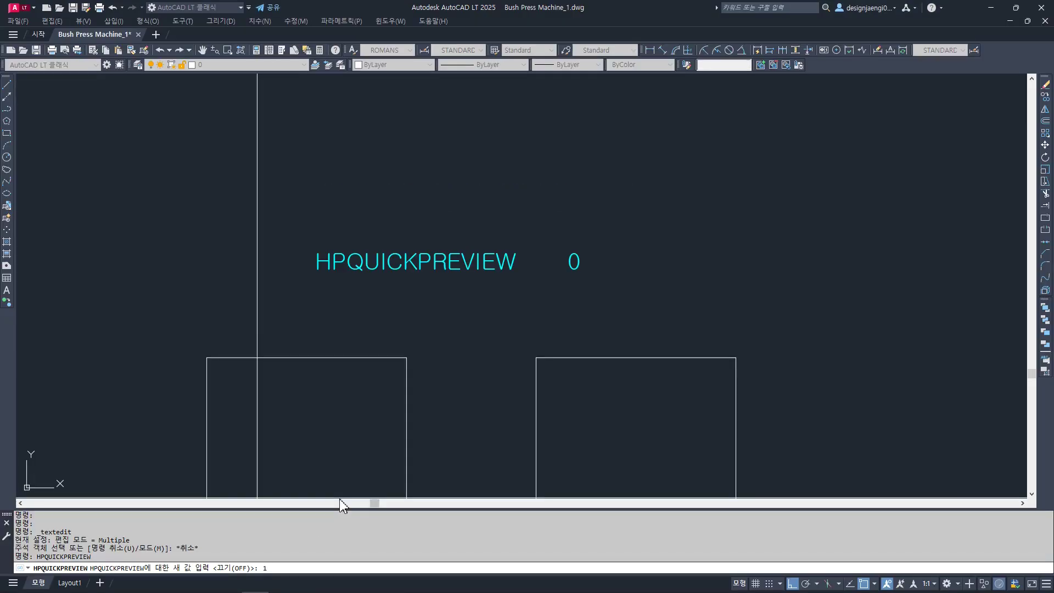
key("Return")
key("Return")
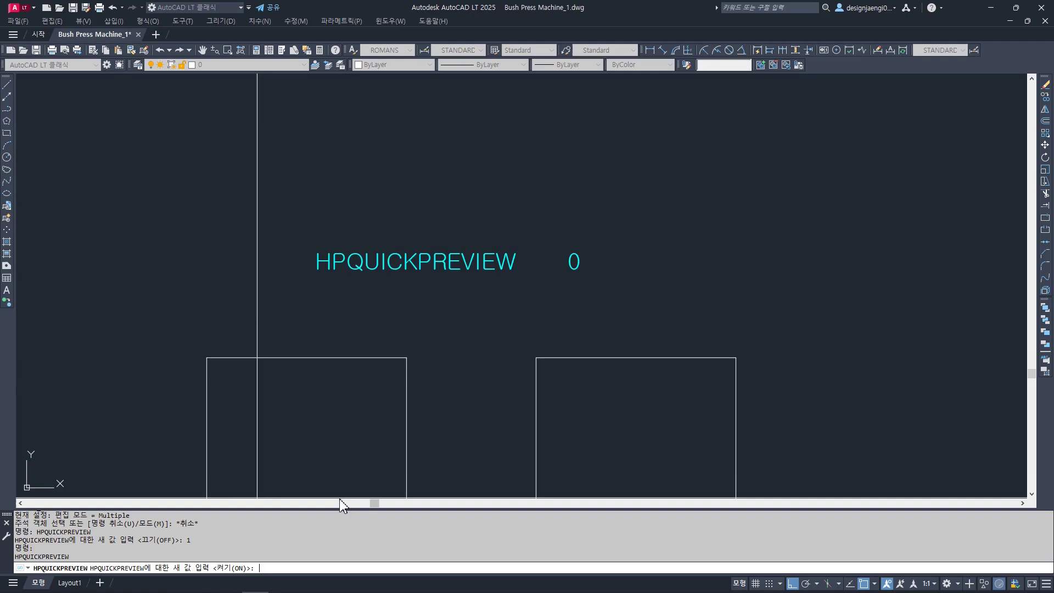
key("Escape")
Hatch the left rectangle with a diagonal-line pattern by picking a point inside it, testing the preview with HPQUICKPREVIEW on
middle_click_drag(421, 375, 473, 247)
type("h")
key("Return")
left_click(669, 238)
left_click(751, 219)
left_click(768, 243)
left_click(829, 406)
left_click(768, 179)
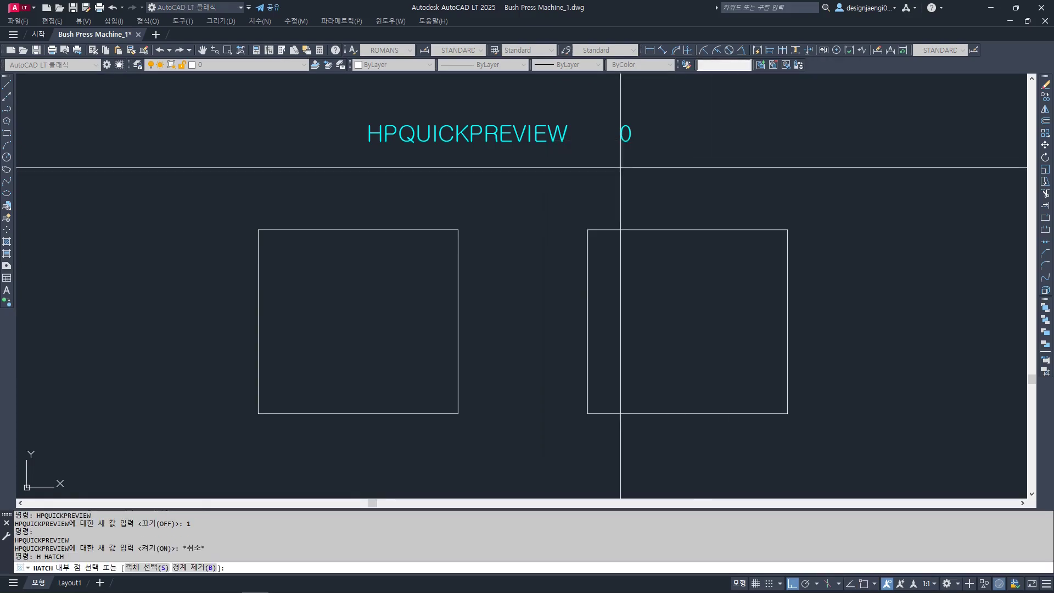
left_click(336, 337)
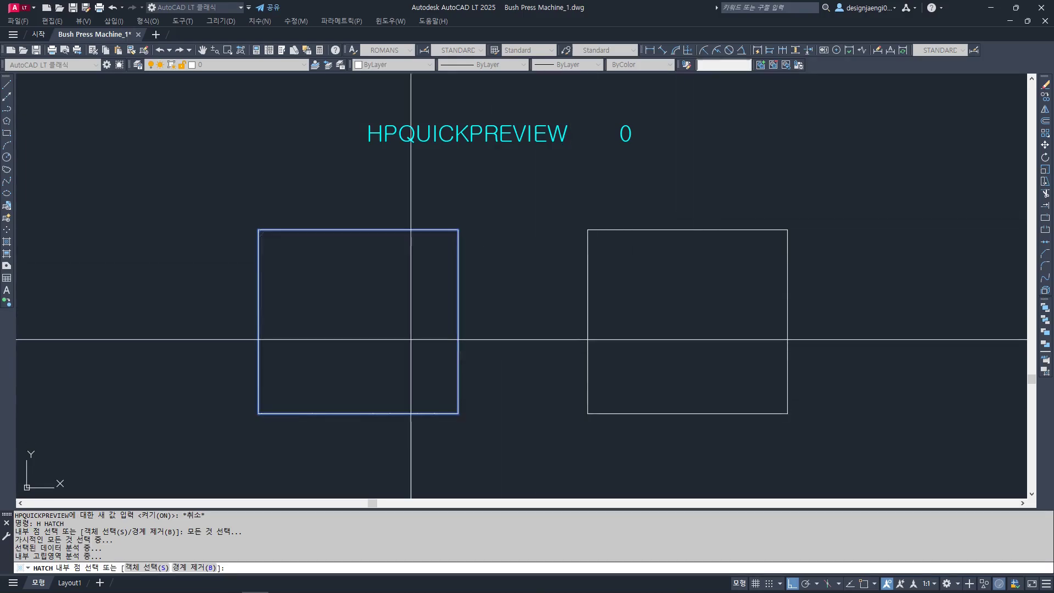
left_click(364, 353)
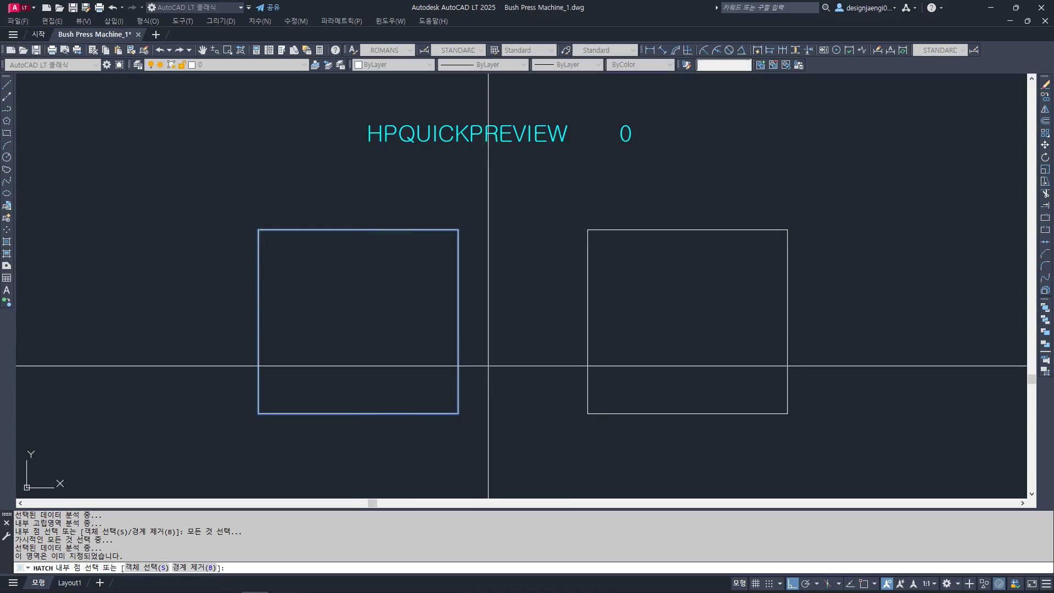
key("Return")
left_click(710, 455)
scroll(493, 313, "down", 10)
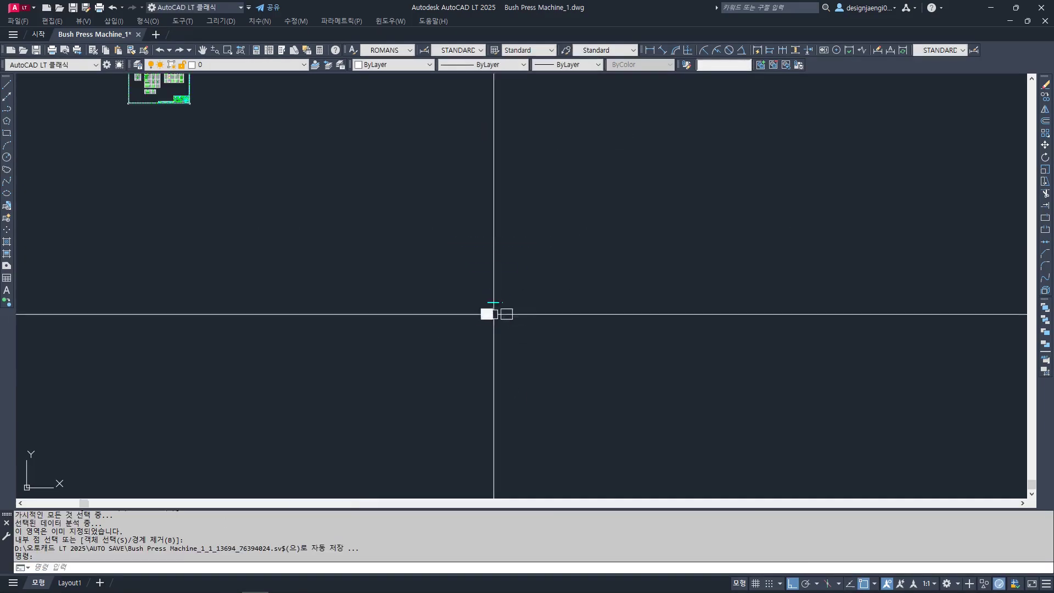
scroll(431, 296, "up", 8)
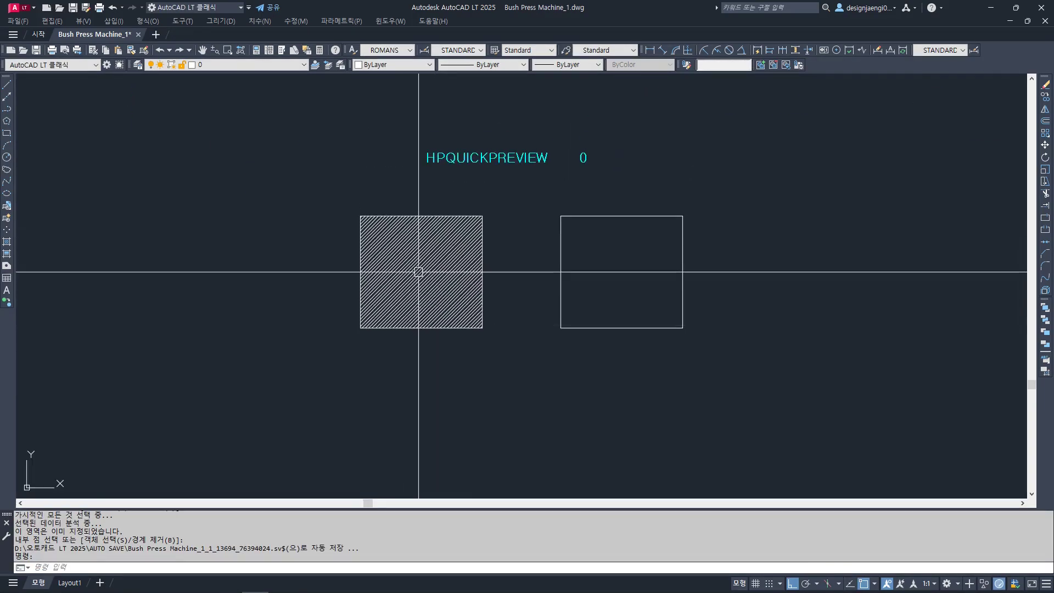
scroll(438, 254, "up", 2)
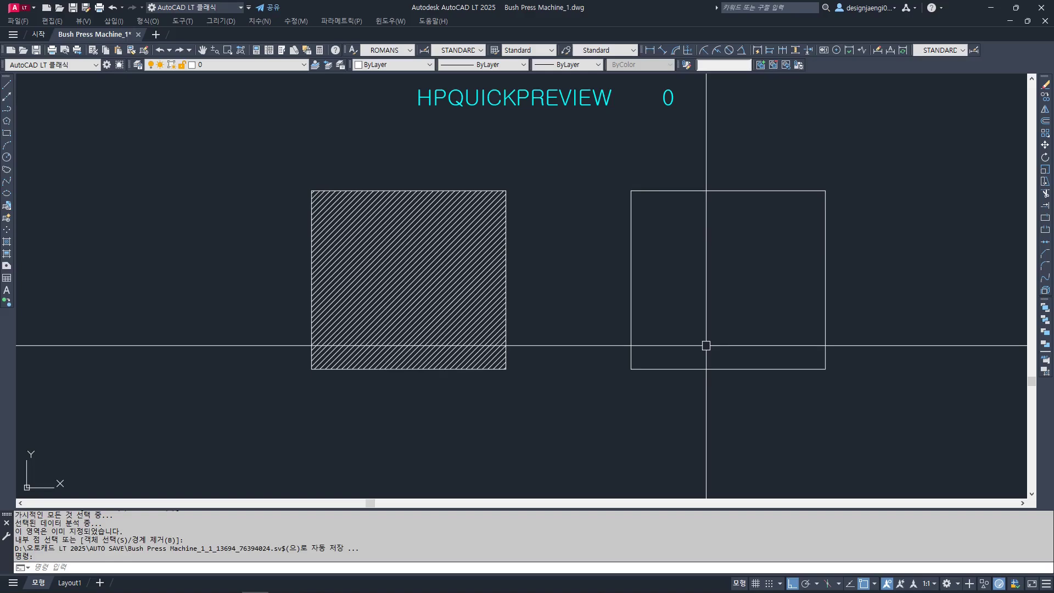
middle_click_drag(808, 381, 690, 393)
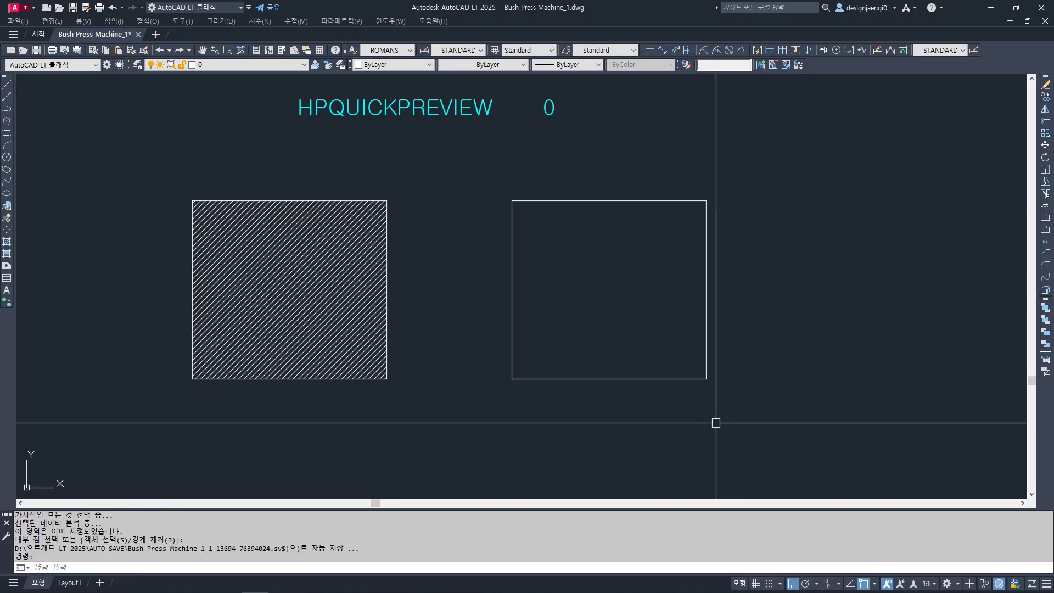
type("h")
key("Return")
key("Escape")
Set the HPQUICKPREVIEW system variable to 0
type("HATCH")
key("Up")
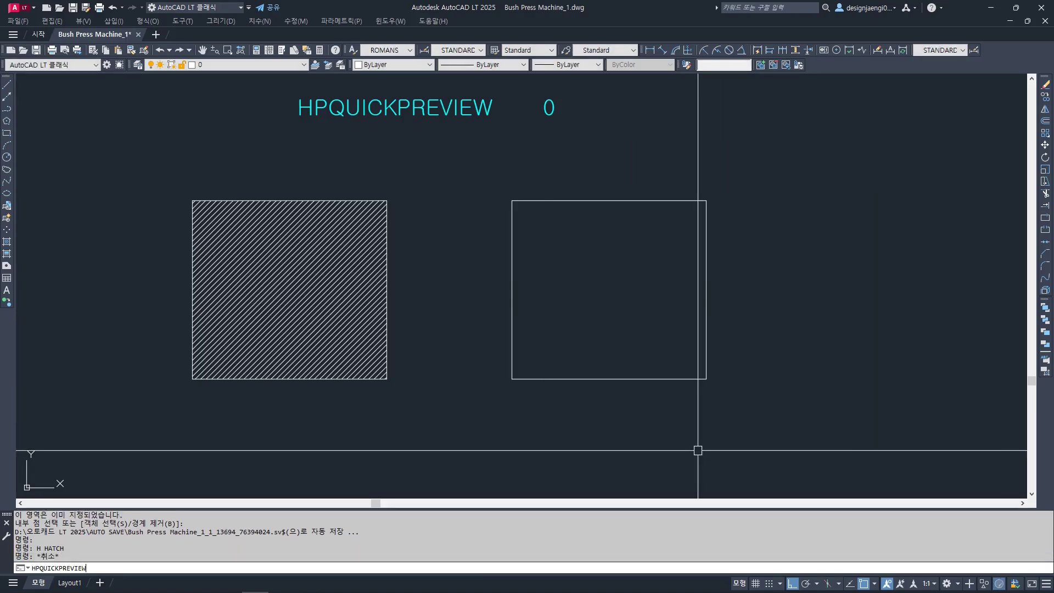
key("Return")
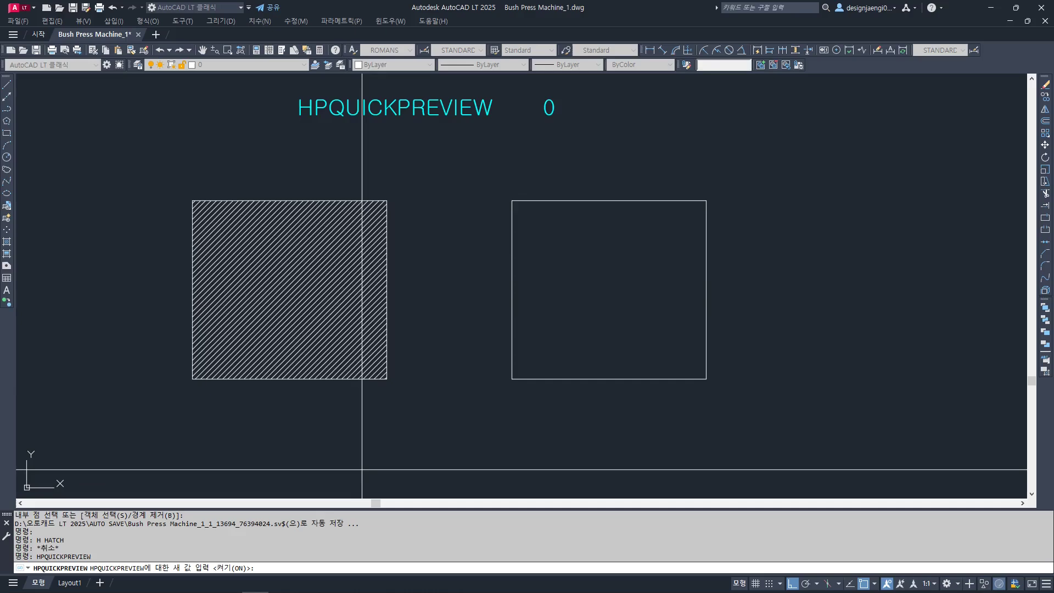
type("0")
key("Return")
Hatch the right rectangle by picking a point inside it, testing the boundary preview with HPQUICKPREVIEW off
type("H")
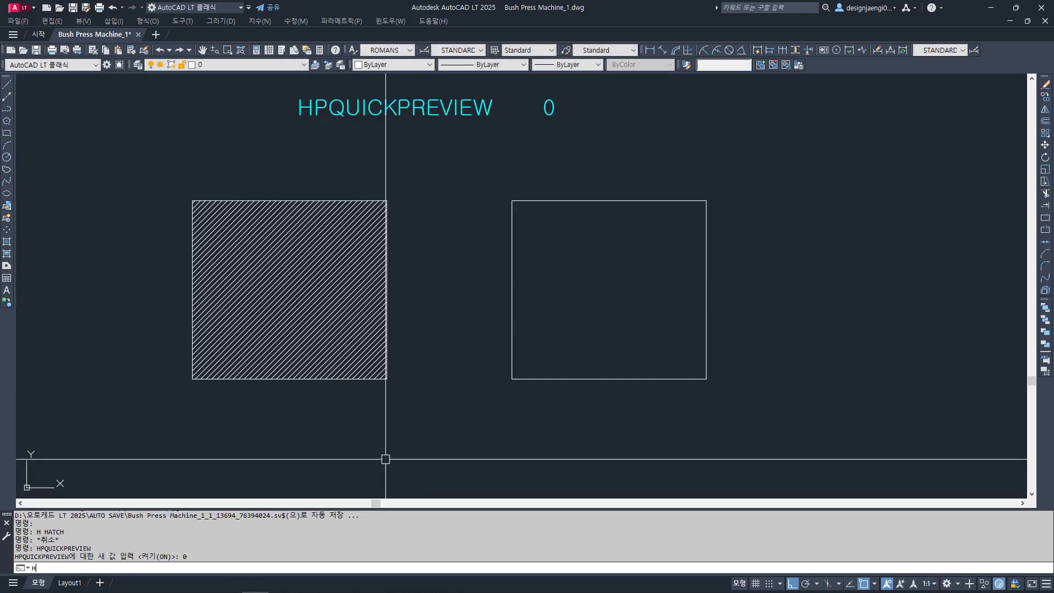
key("Return")
left_click_drag(737, 154, 894, 150)
left_click(923, 177)
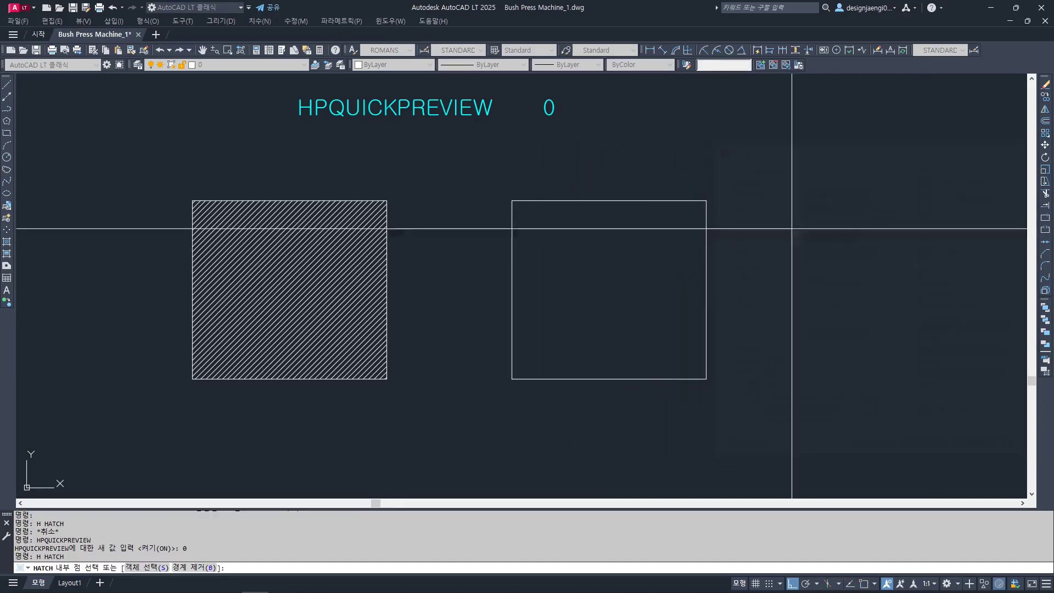
left_click(642, 280)
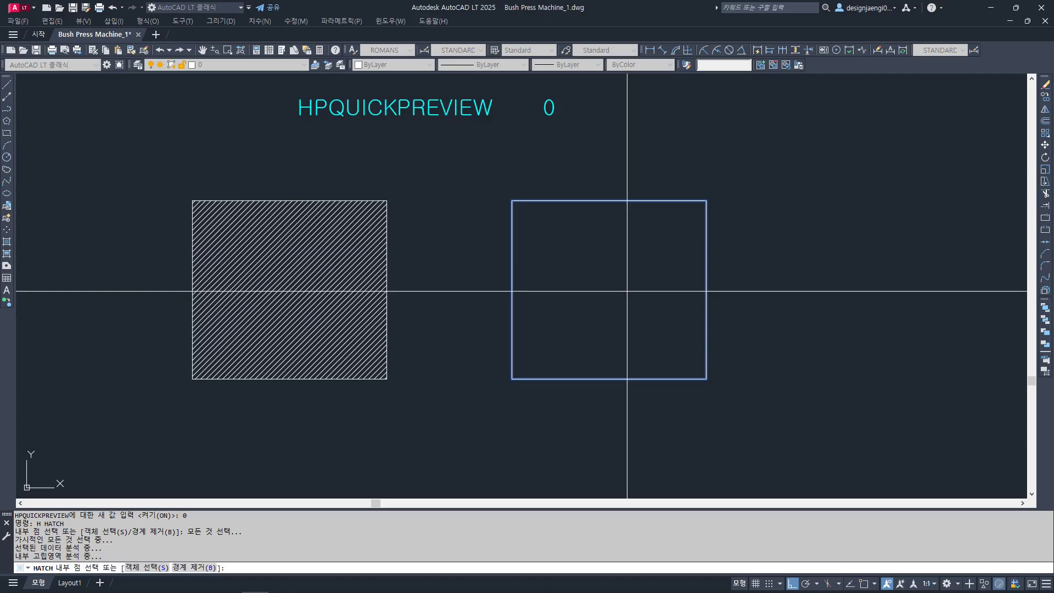
key("Return")
left_click(876, 450)
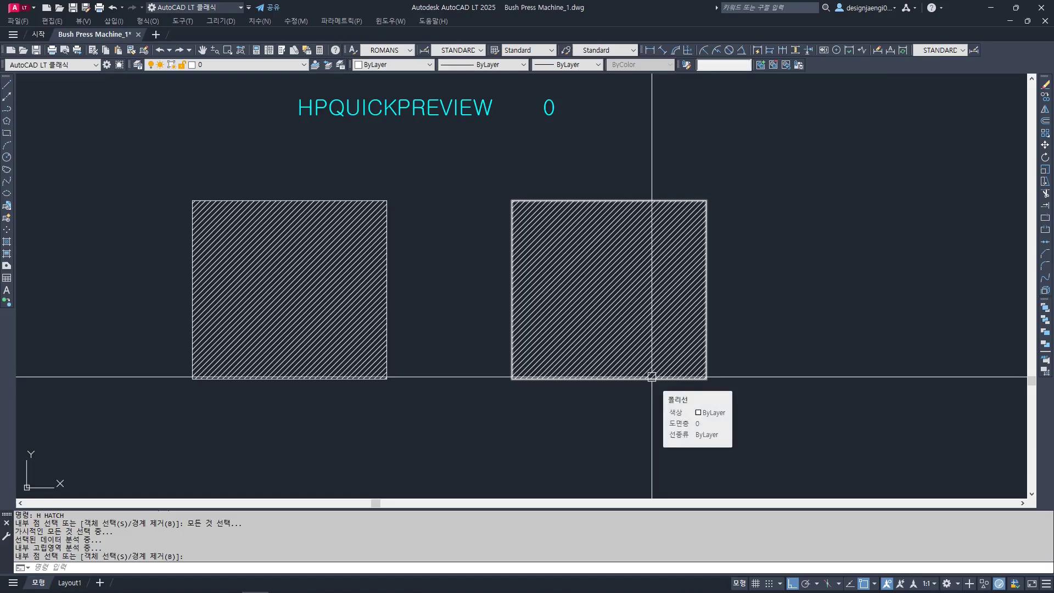
Delete both rectangles together with their hatches below the HPQUICKPREVIEW label
scroll(651, 376, "down", 4)
left_click_drag(634, 285, 348, 397)
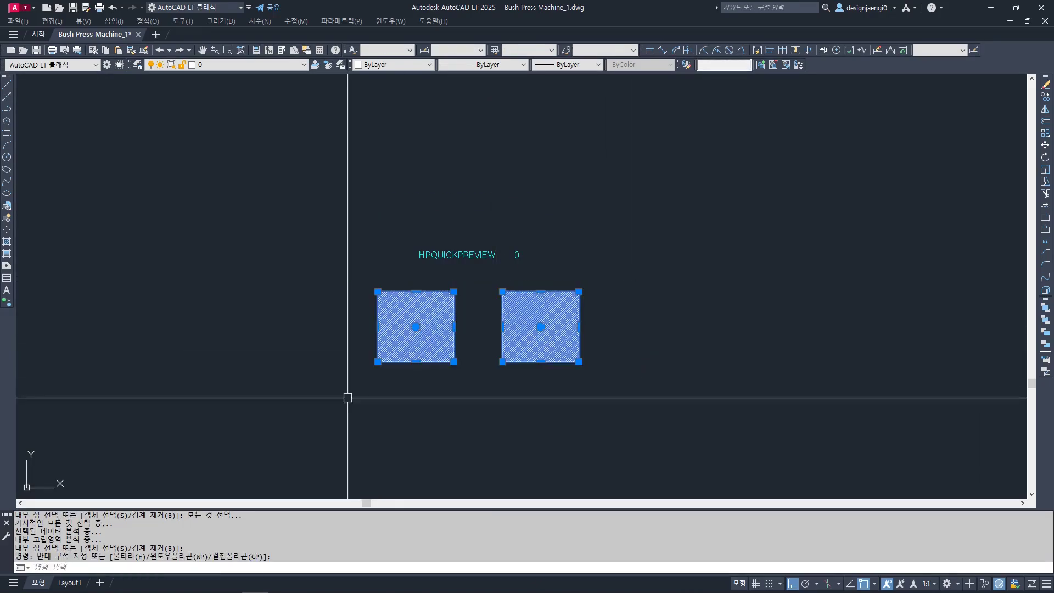
key("Delete")
Copy the HPQUICKPREVIEW label and its 0 value straight down to form a second row
scroll(348, 395, "up", 6)
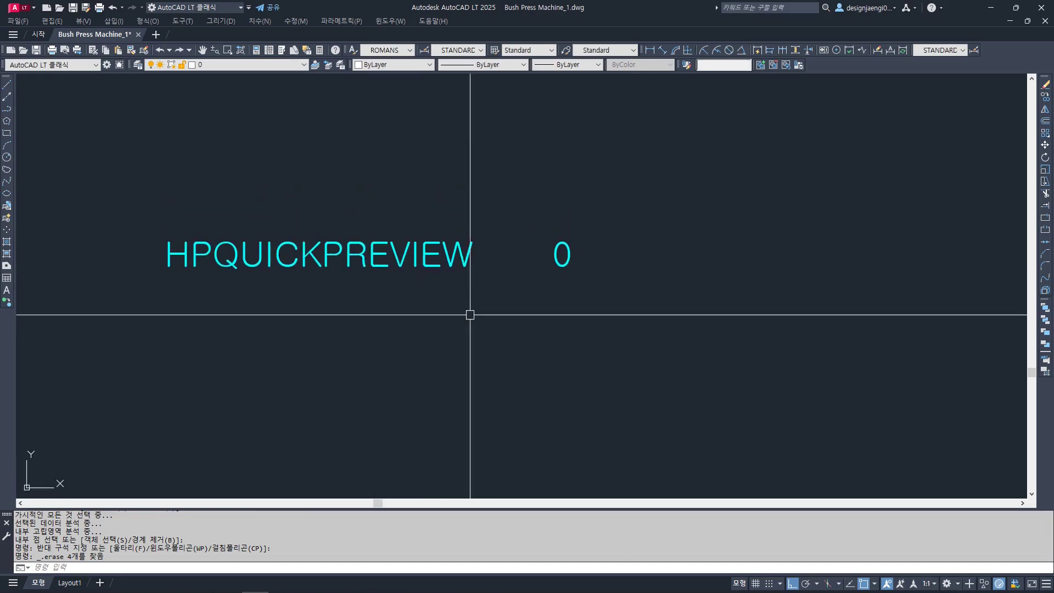
double_click(462, 266)
key("Escape")
key("Escape")
type("c")
key("Escape")
type("co")
key("space")
left_click_drag(620, 225, 458, 315)
key("space")
left_click(485, 301)
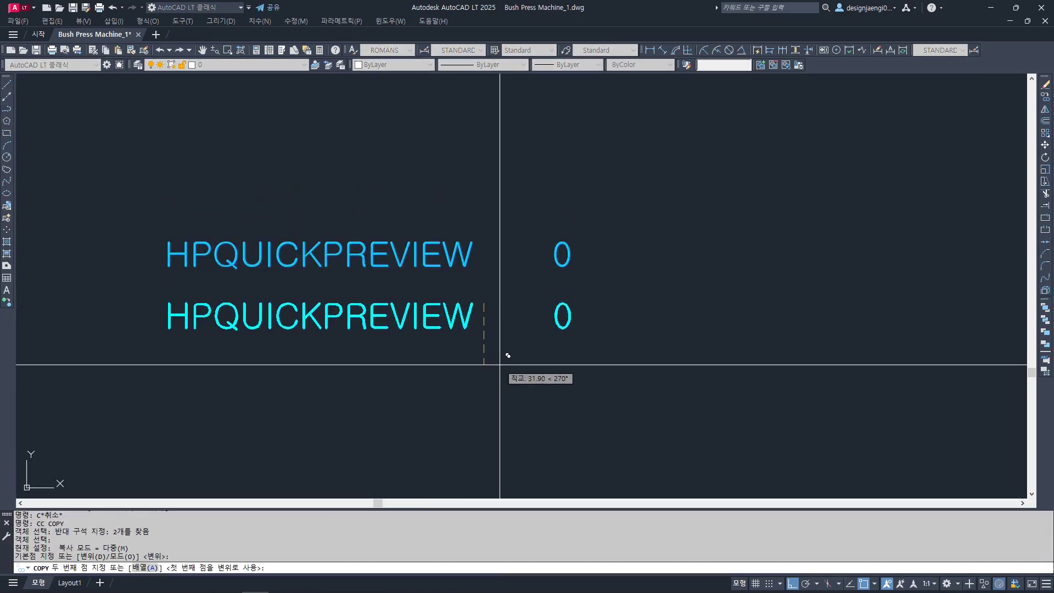
left_click(501, 364)
key("Escape")
Change the copied label in the second row to TEMPOVERRIDES
left_click(418, 318)
double_click(378, 326)
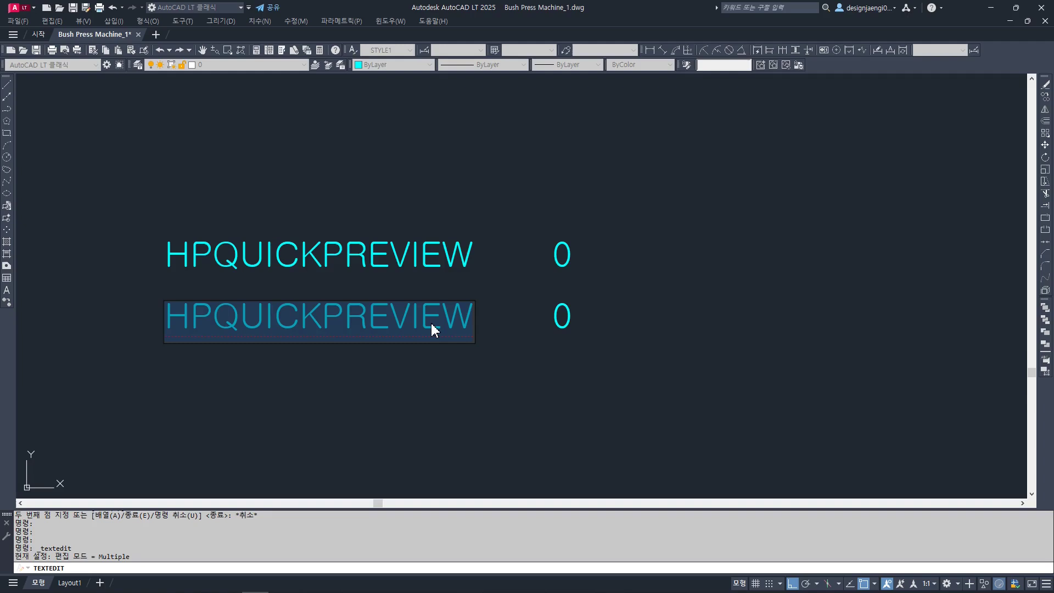
type("TE")
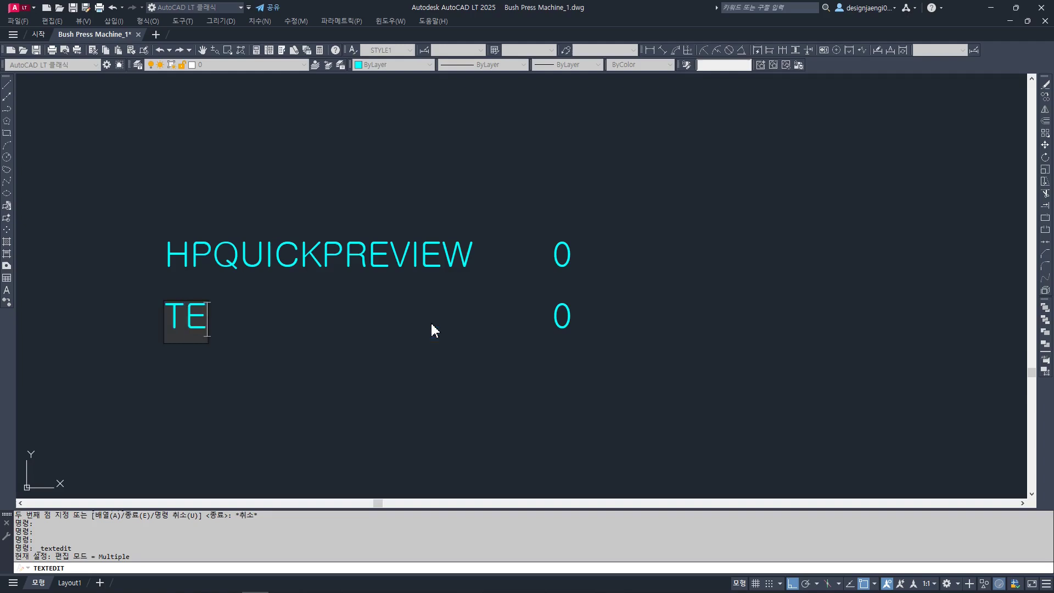
type("MPOC")
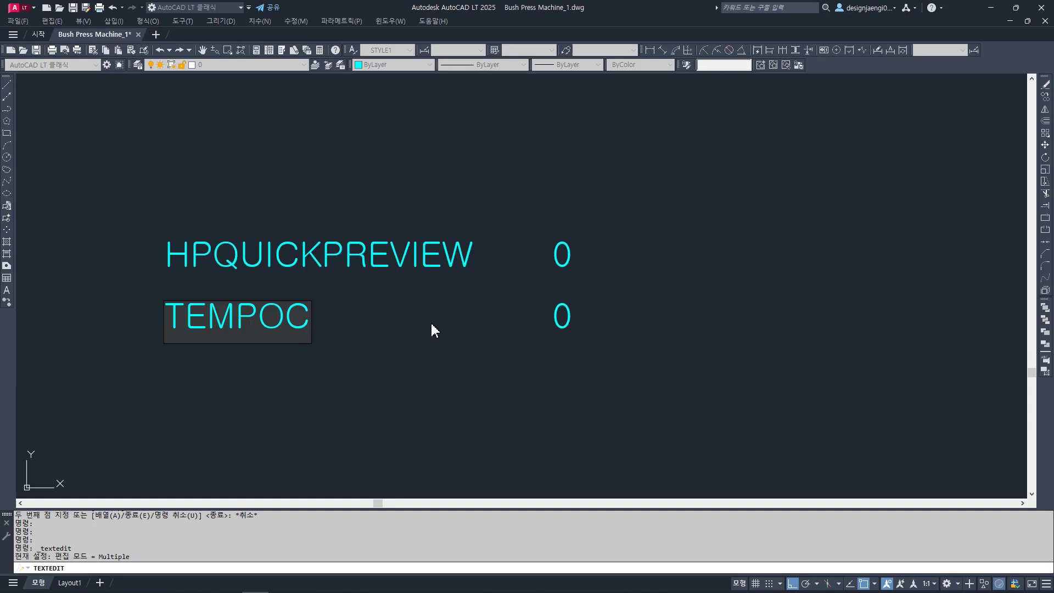
key("BackSpace")
type("VE")
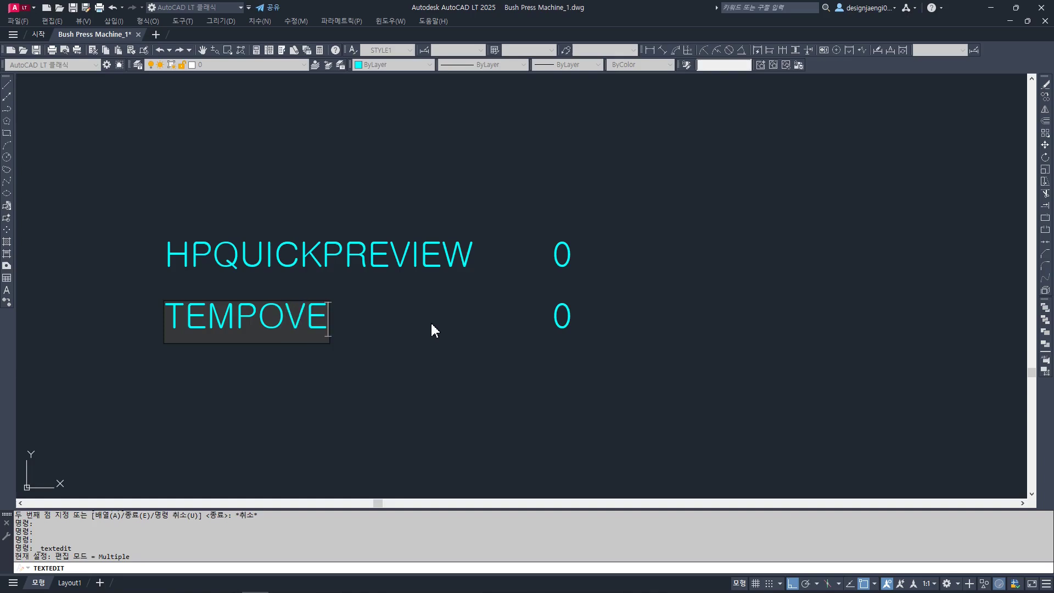
type("RRODES")
left_click(396, 317)
key("BackSpace")
type("I")
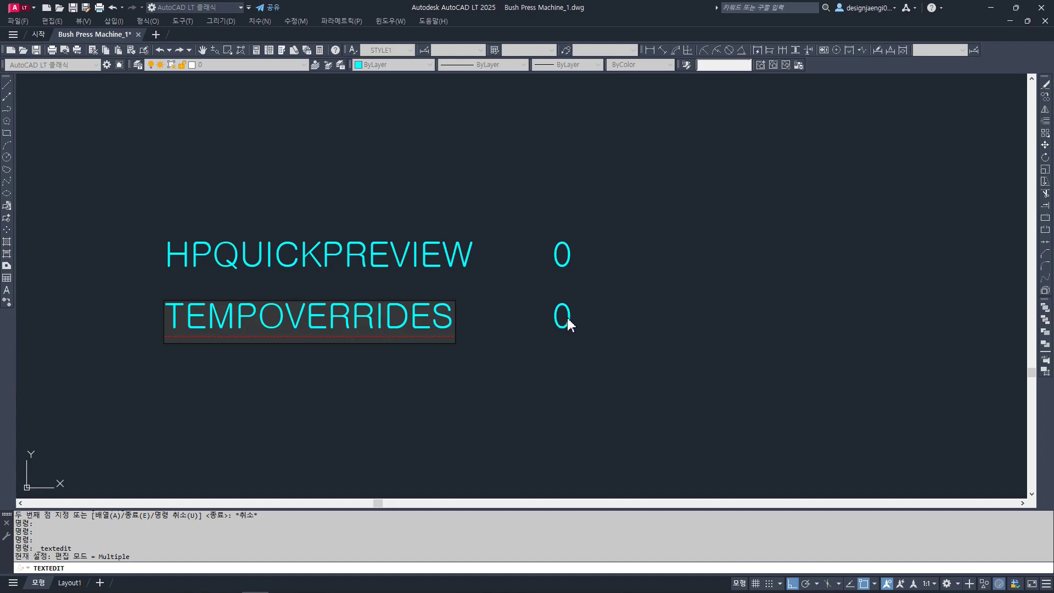
left_click(568, 381)
key("Escape")
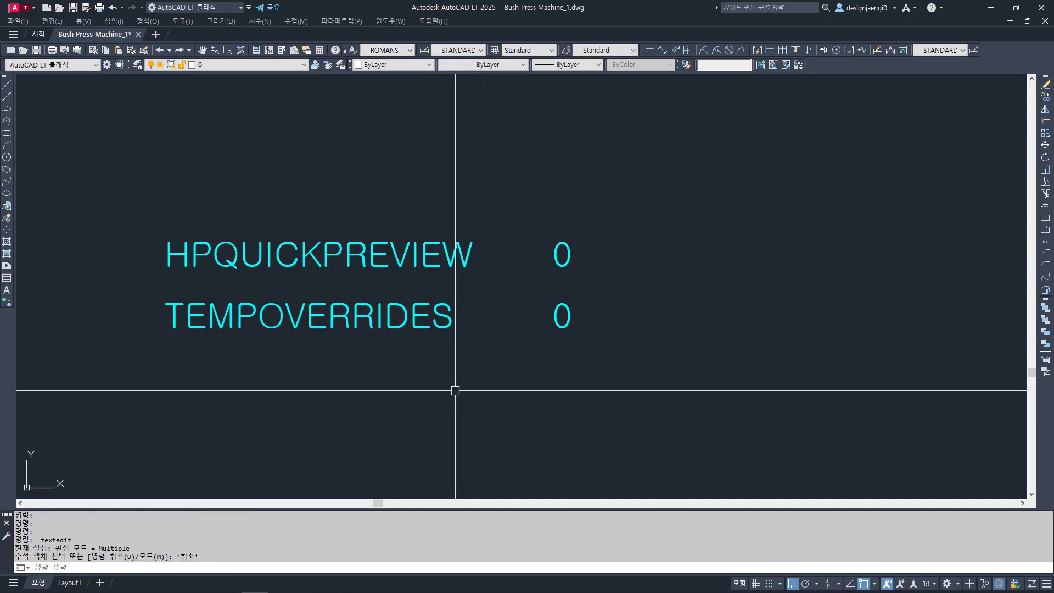
Check the current value of the TEMPOVERRIDES system variable and leave it unchanged
type("TEMODE")
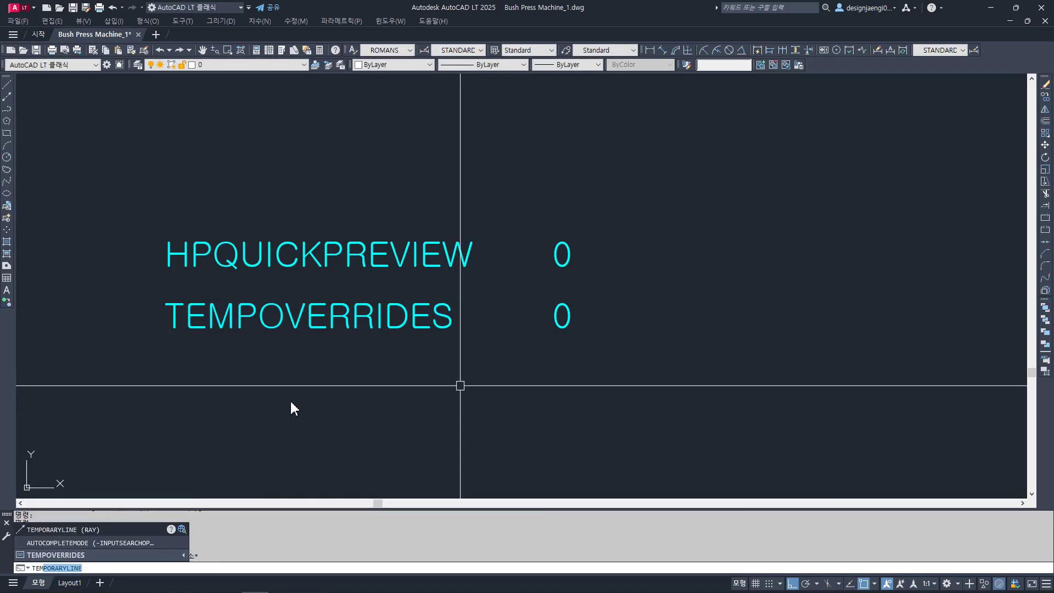
left_click(75, 555)
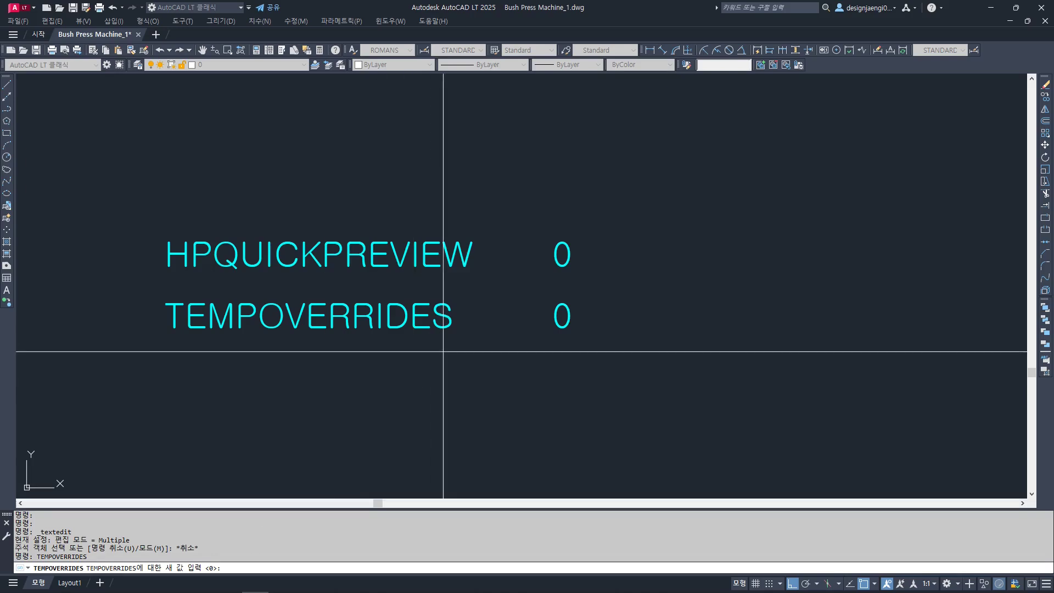
key("Escape")
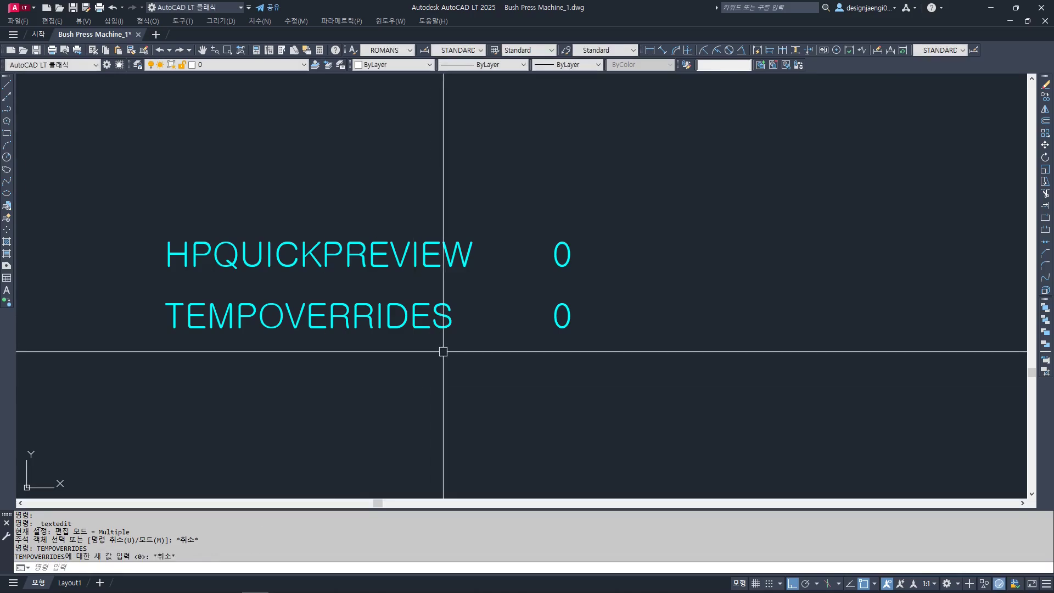
Delete the HPQUICKPREVIEW and TEMPOVERRIDES labels together with their values
scroll(443, 351, "down", 10)
left_click(473, 325)
left_click(362, 389)
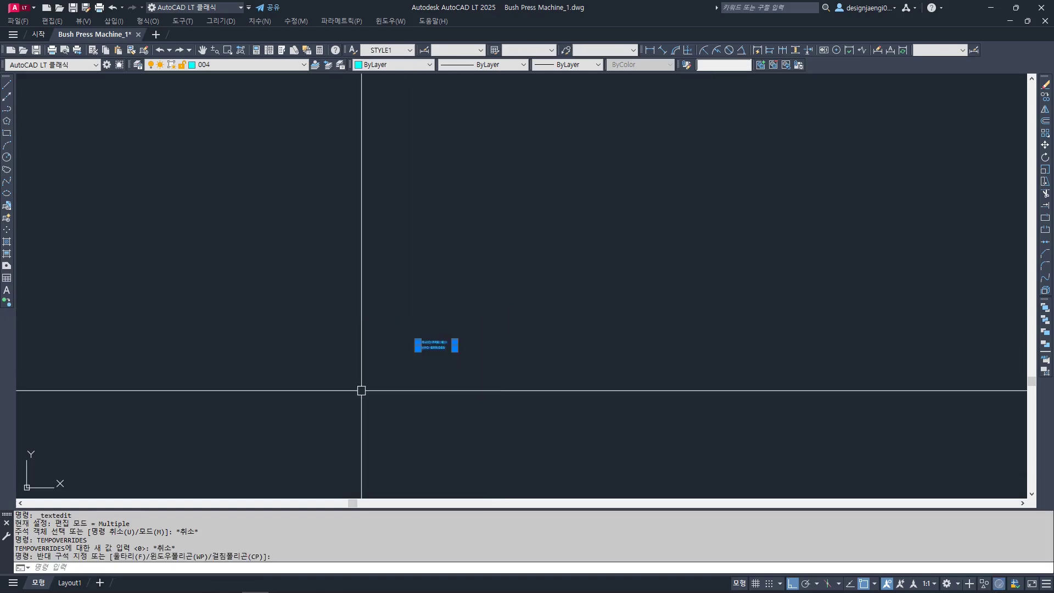
key("Delete")
Copy both views of the first magenta worker figure to the clipboard and paste them below the drawing sheets
scroll(436, 336, "down", 5)
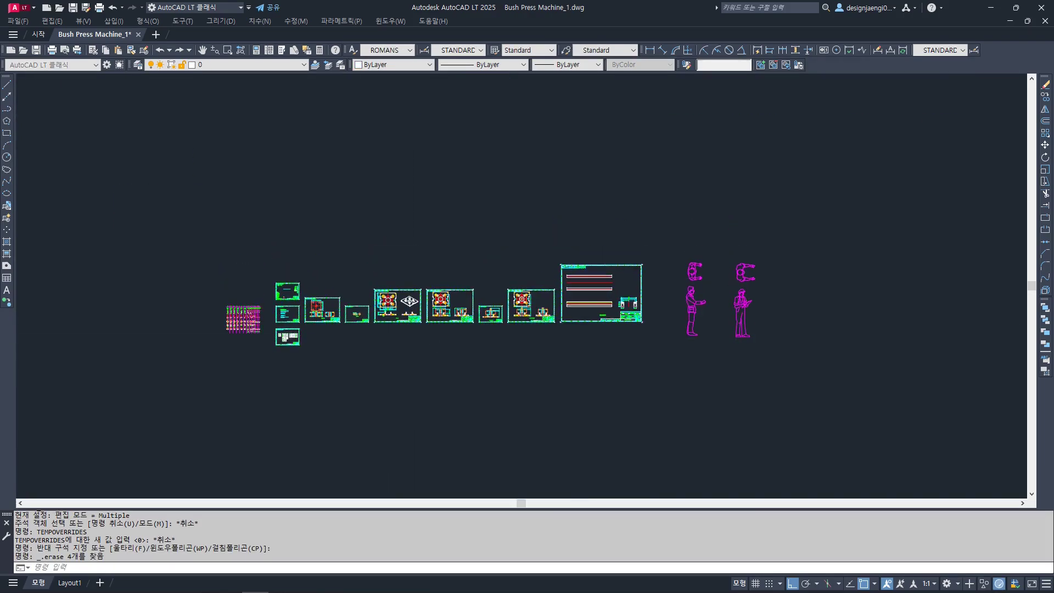
scroll(436, 337, "up", 3)
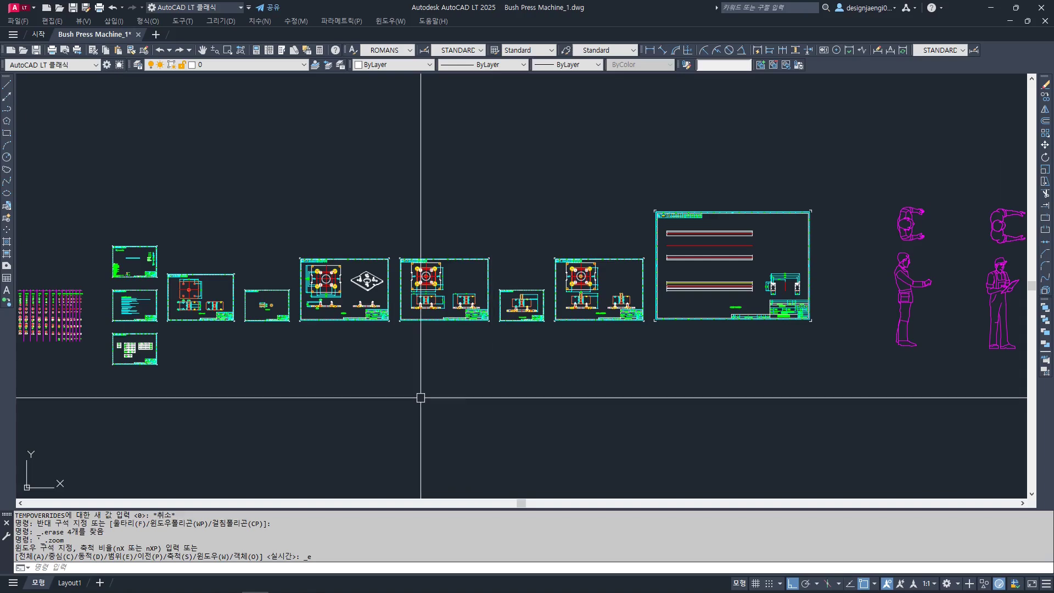
left_click(901, 216)
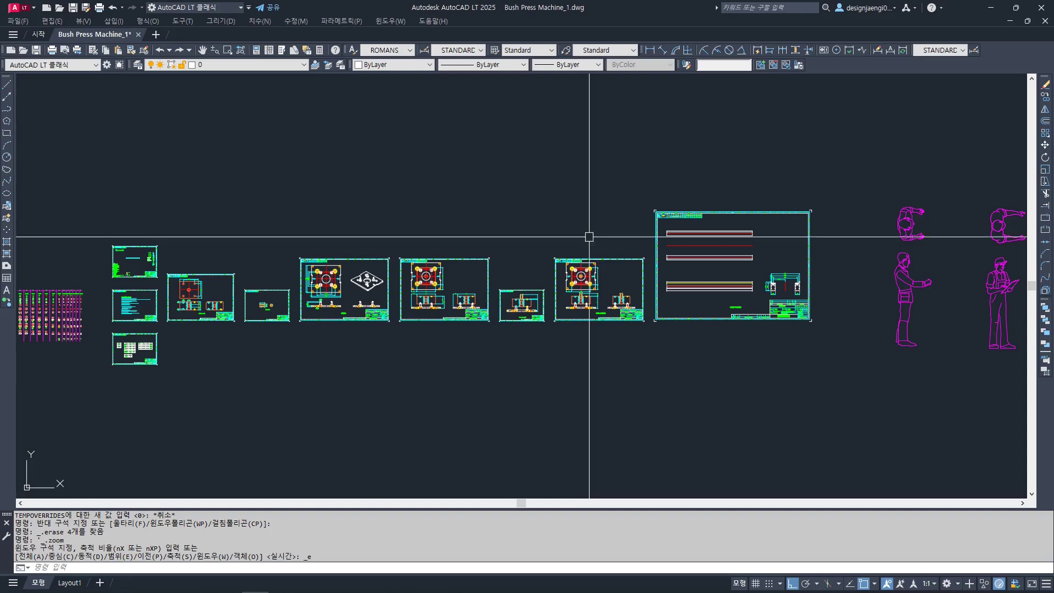
scroll(545, 251, "down", 6)
middle_click(532, 311)
middle_click(532, 311)
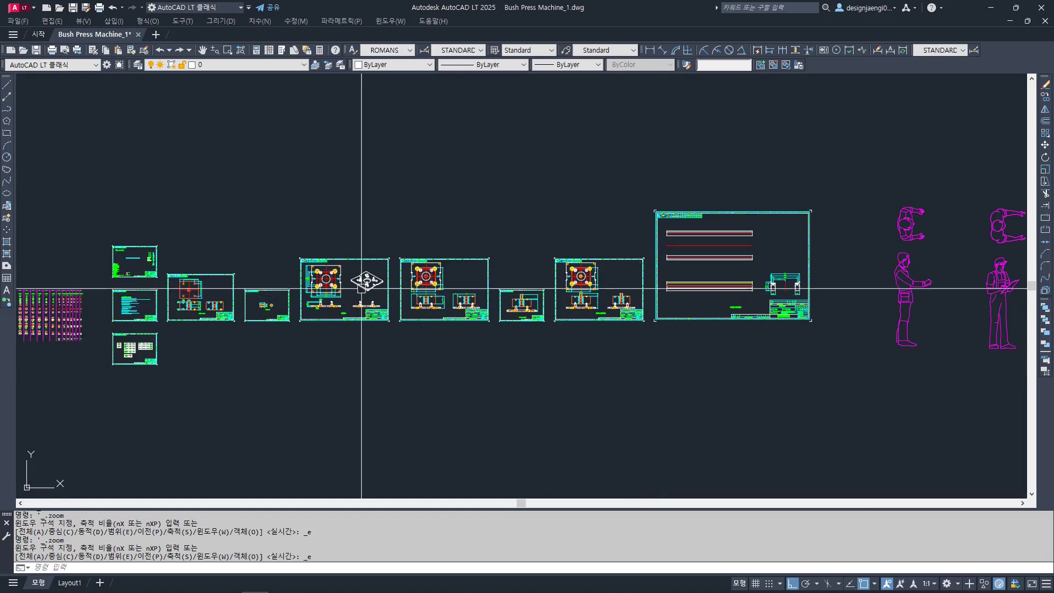
left_click(933, 159)
left_click(870, 356)
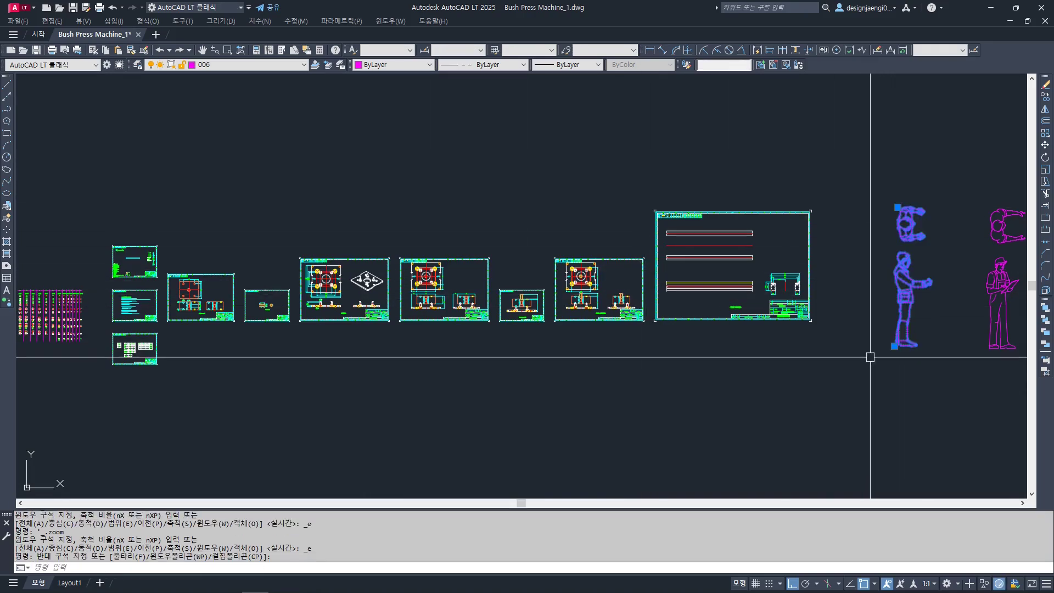
key("ctrl+c")
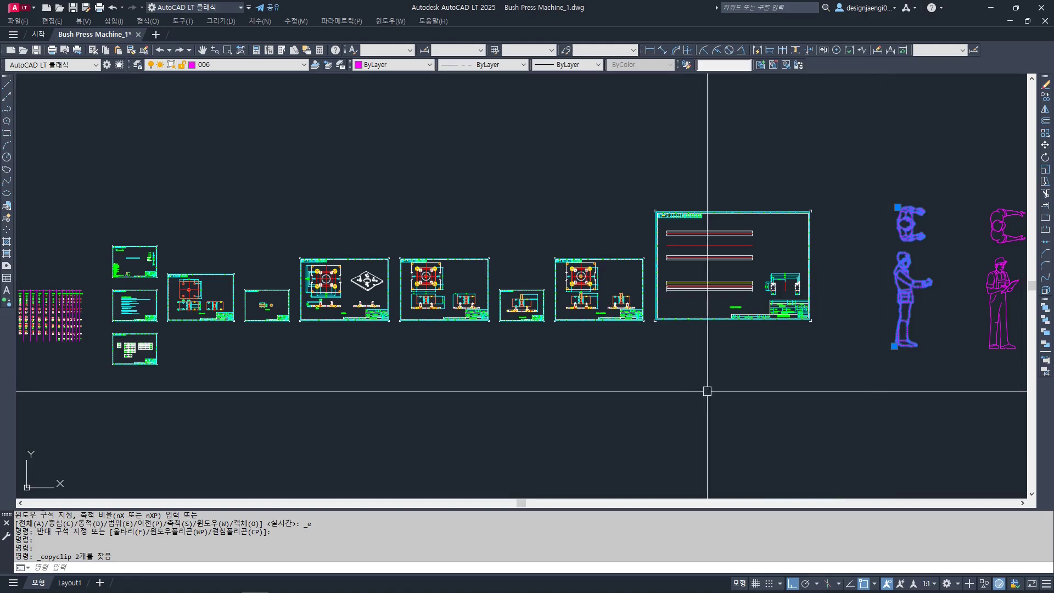
key("ctrl+v")
left_click(458, 469)
key("Escape")
Erase the pasted worker figure below the drawing sheets
type("e")
key("space")
left_click(515, 338)
left_click(430, 422)
key("space")
key("Escape")
Copy both views of the first magenta worker figure to the clipboard twice more, clearing the selection each time
left_click(934, 179)
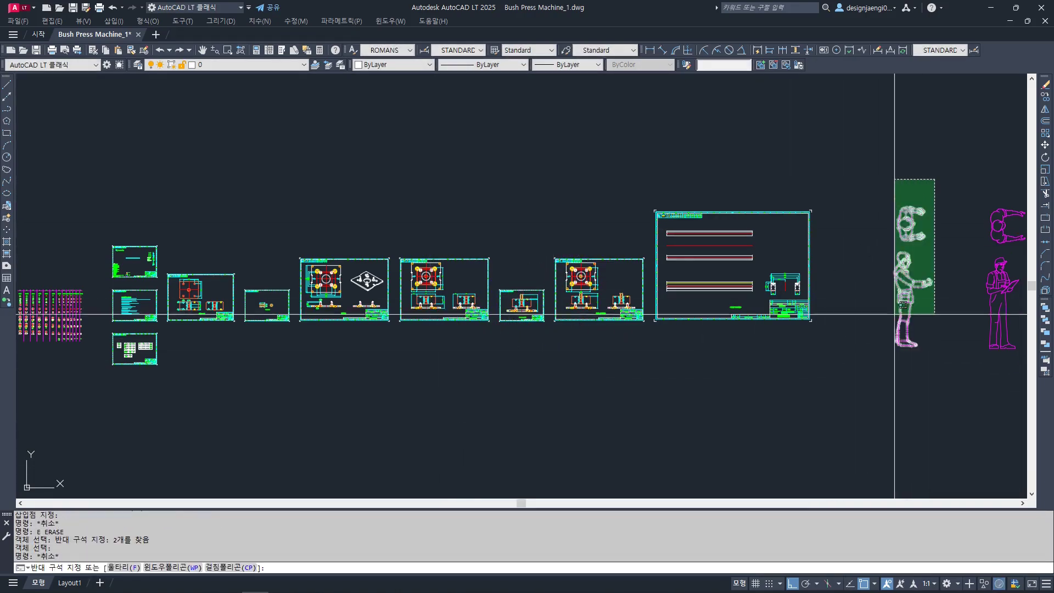
left_click(850, 371)
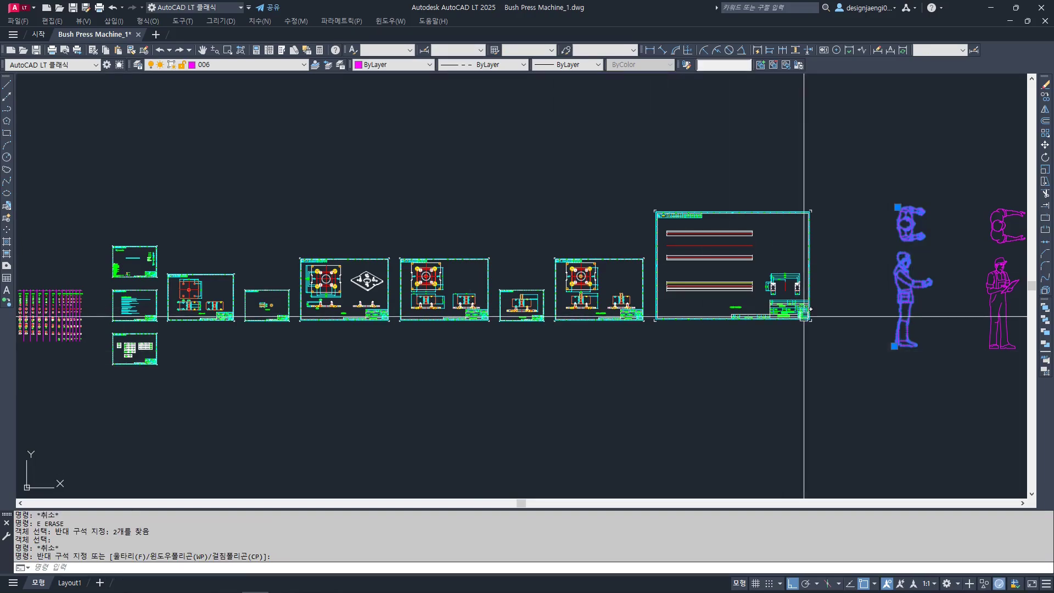
key("ctrl+c")
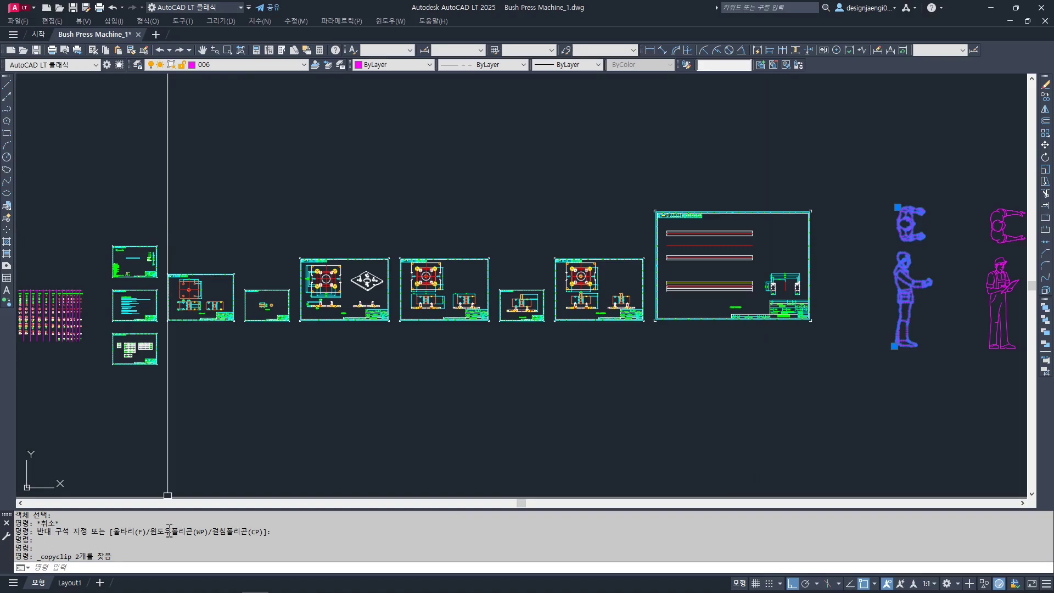
key("Escape")
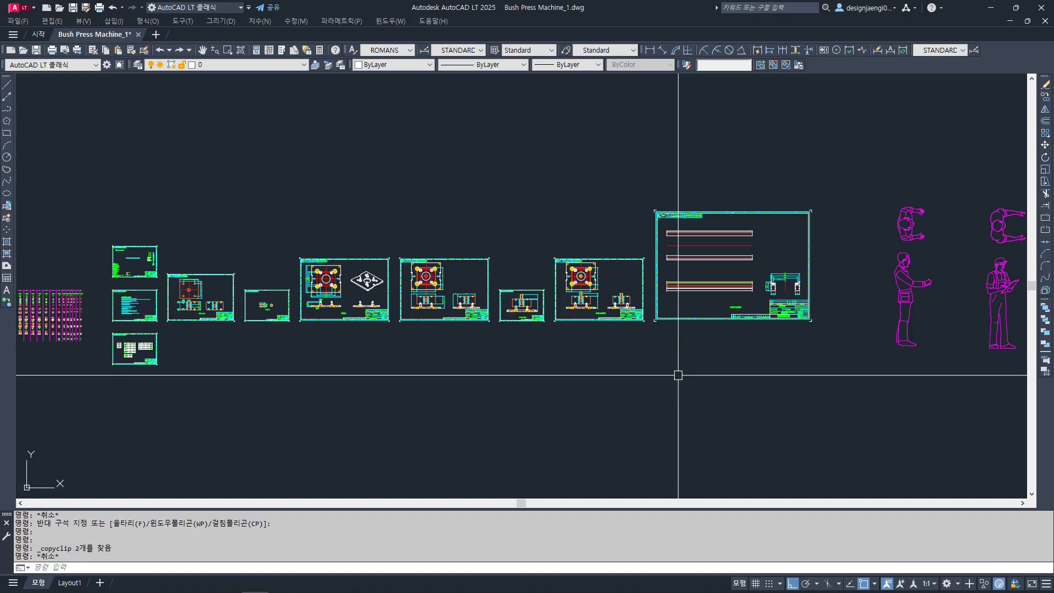
left_click(934, 179)
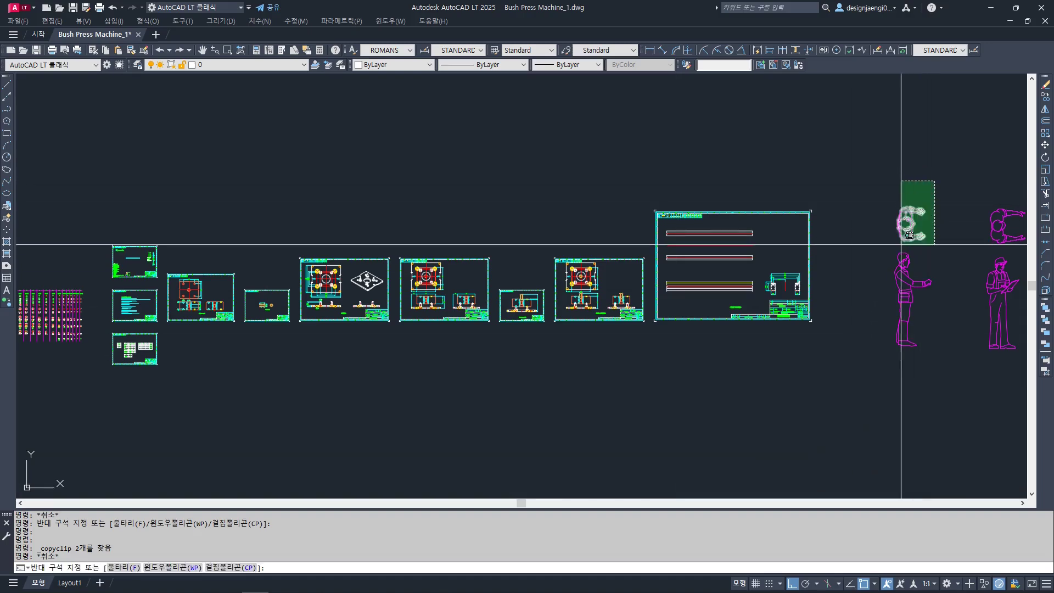
left_click(886, 310)
key("ctrl+c")
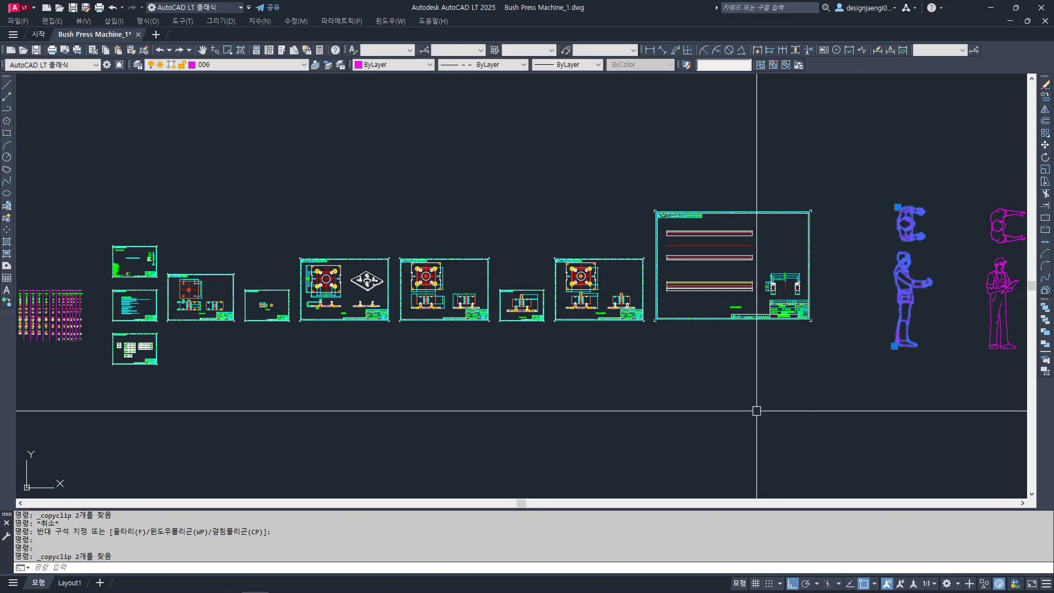
key("Escape")
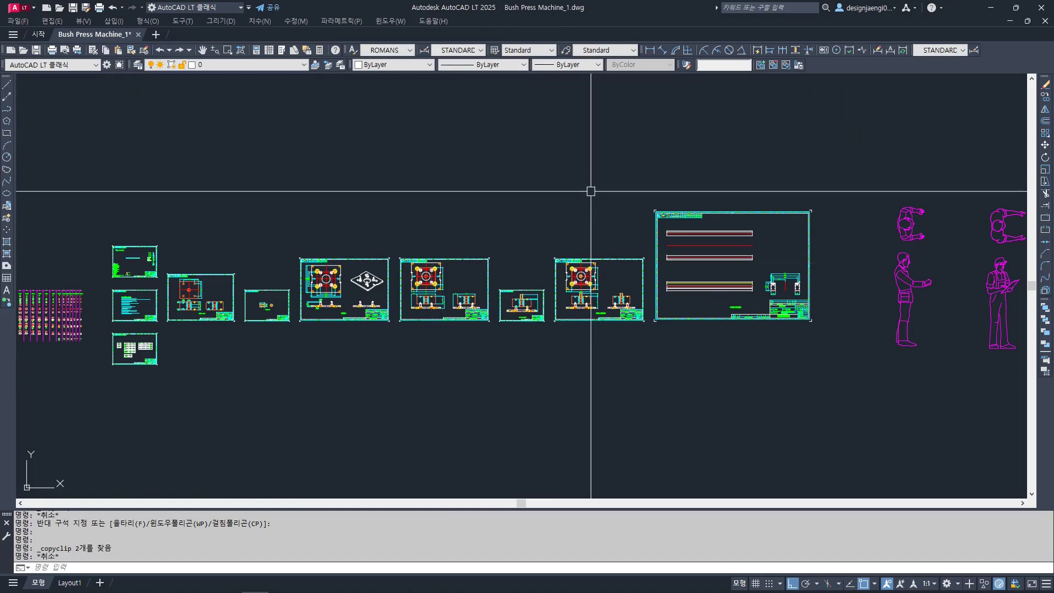
Save the drawing under the name Bush Press Machine_1.dxf in AutoCAD 2004/LT2004 DXF format
left_click(18, 21)
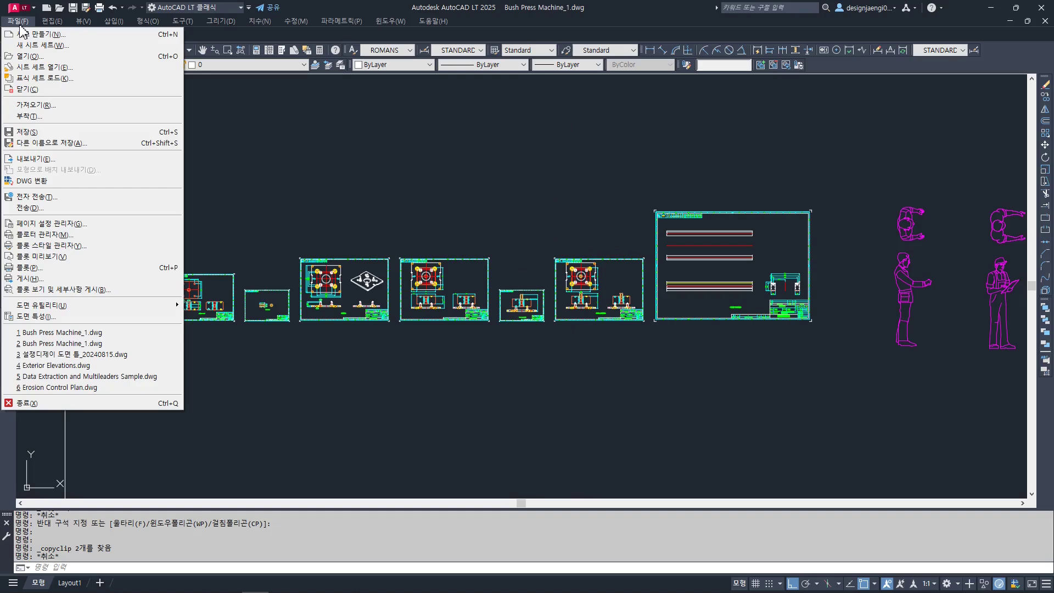
left_click(39, 145)
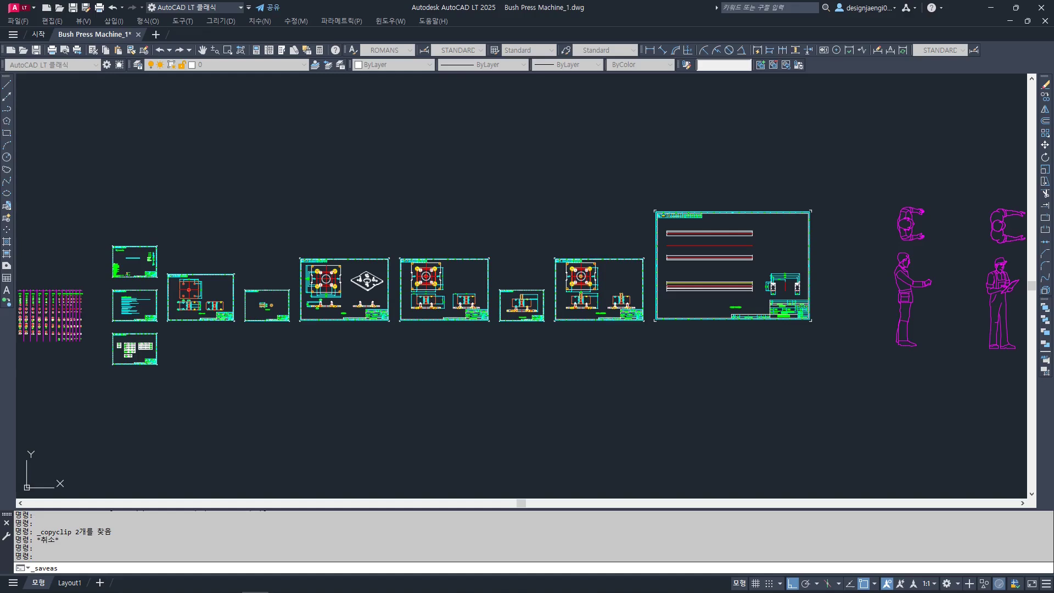
left_click_drag(1042, 174, 542, 159)
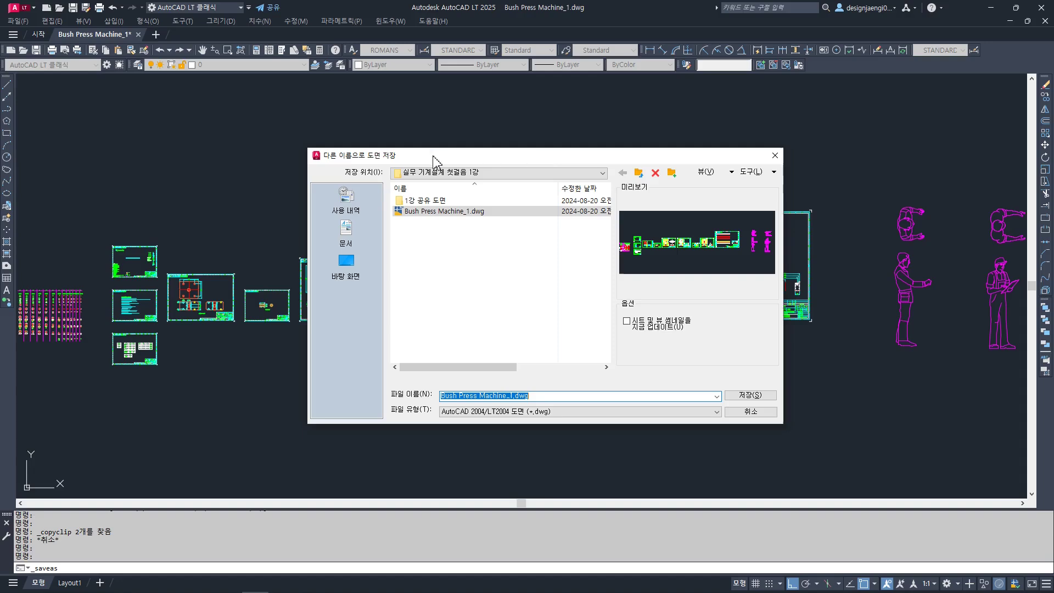
left_click(548, 411)
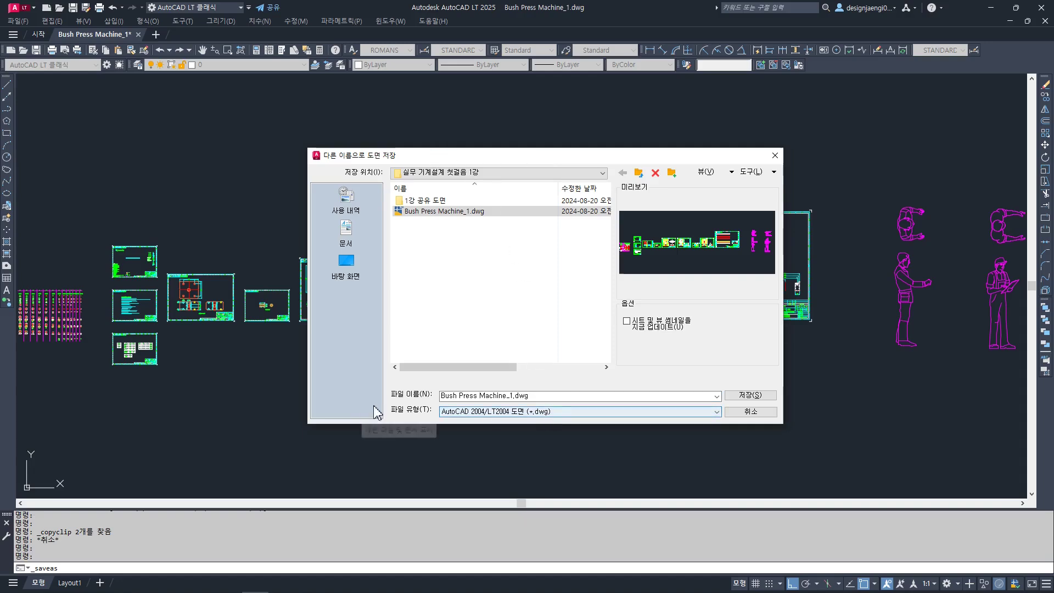
left_click(552, 413)
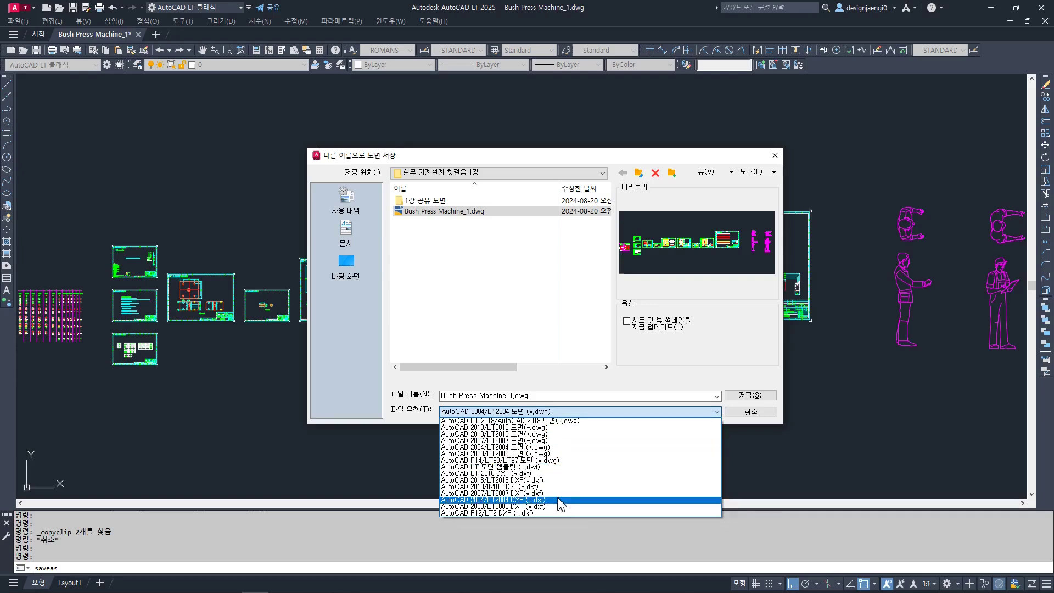
left_click(523, 500)
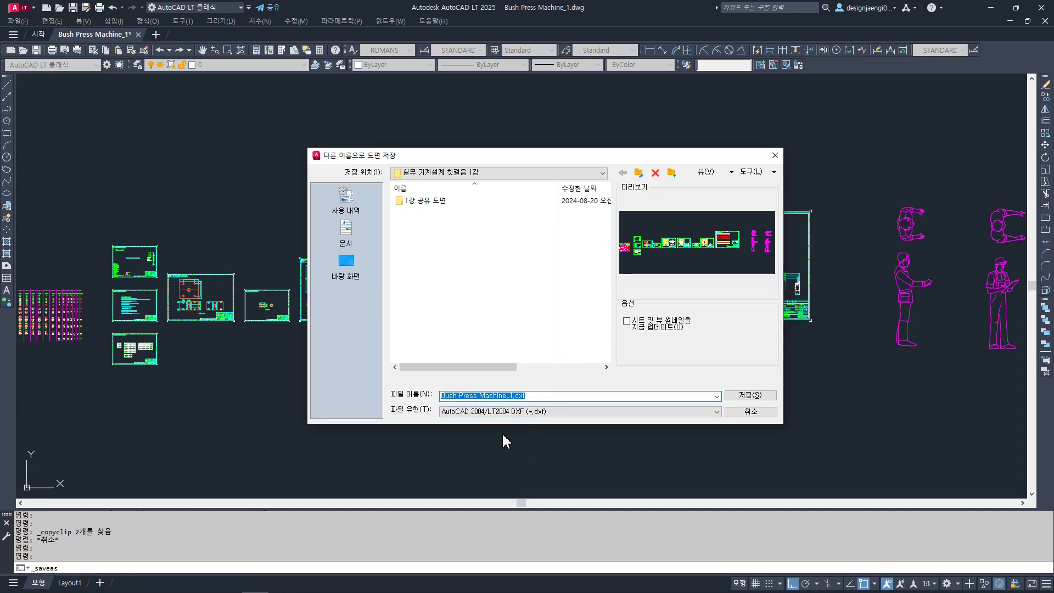
left_click(747, 395)
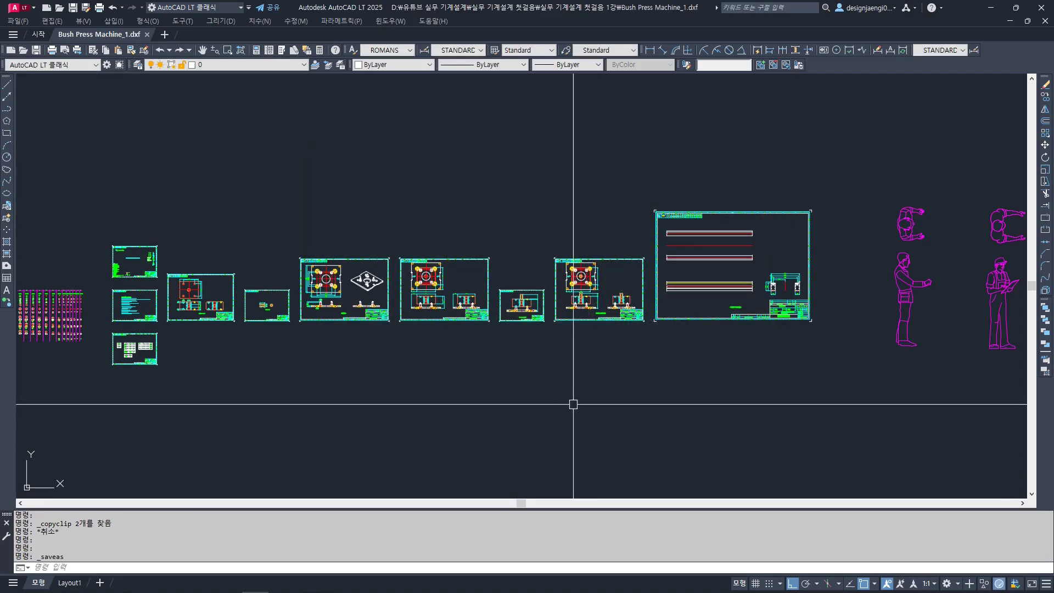
Close the drawing without saving it in 2018 format, and open Bush Press Machine_1.dxf
left_click(1044, 21)
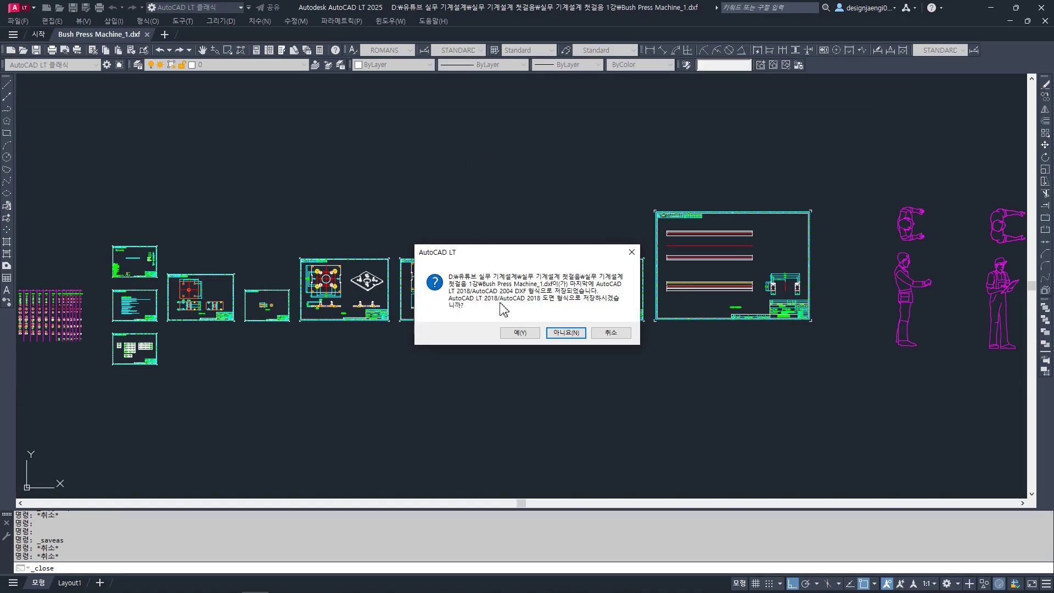
left_click(564, 335)
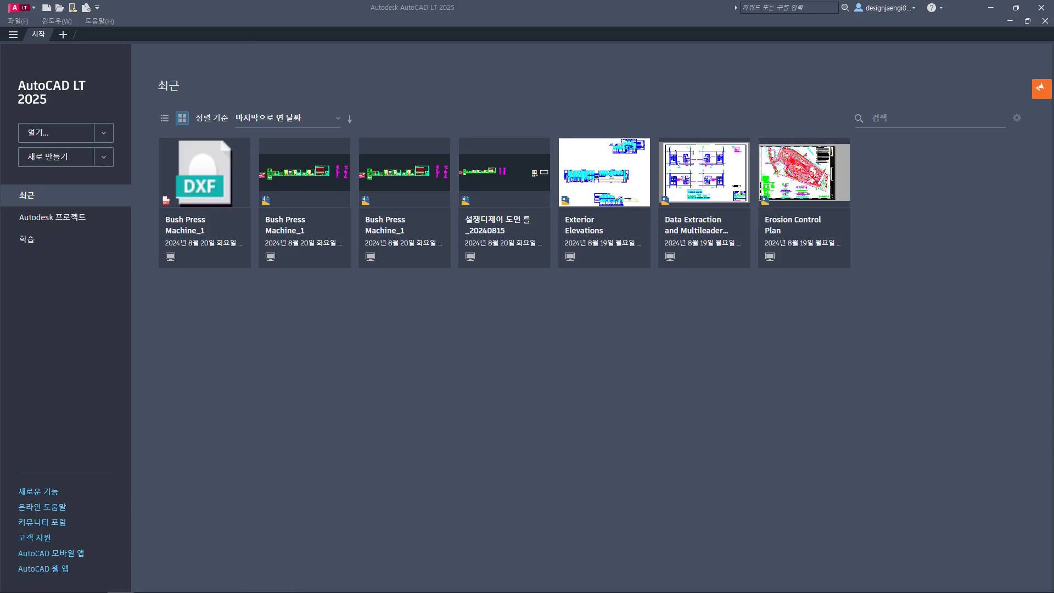
left_click(48, 133)
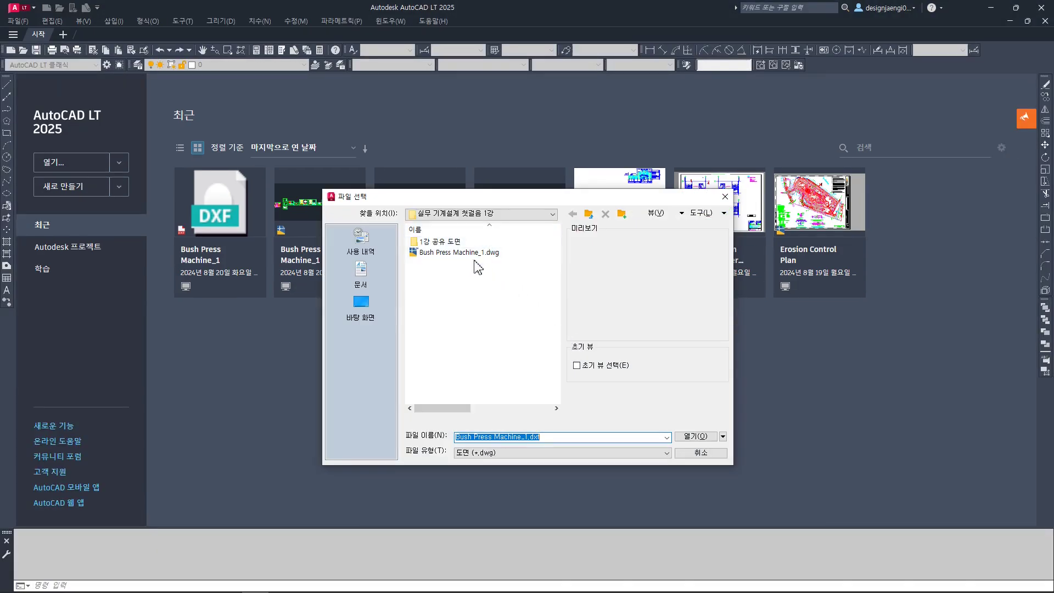
left_click(527, 453)
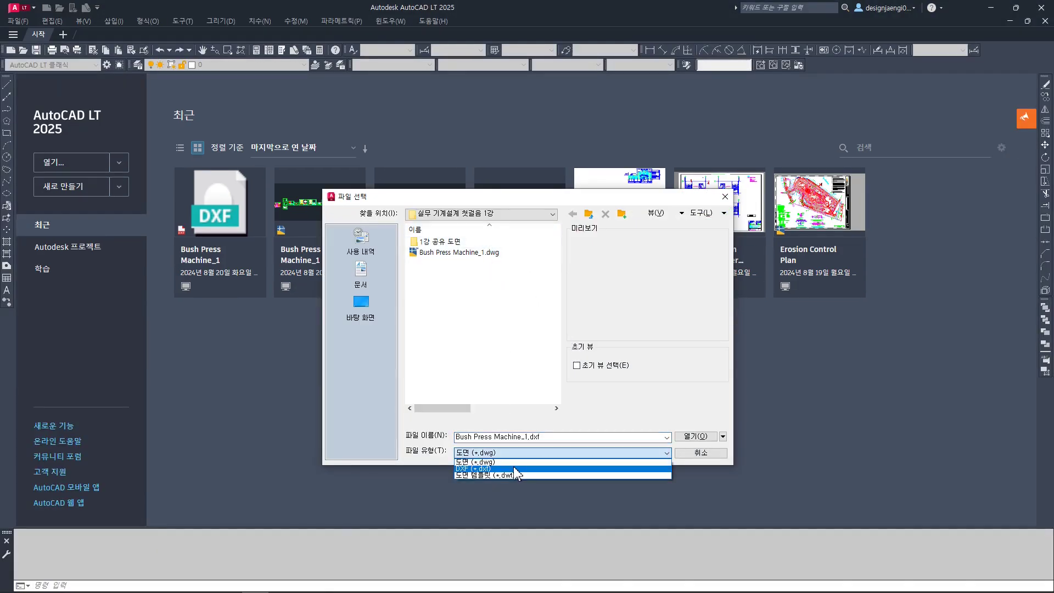
left_click(513, 469)
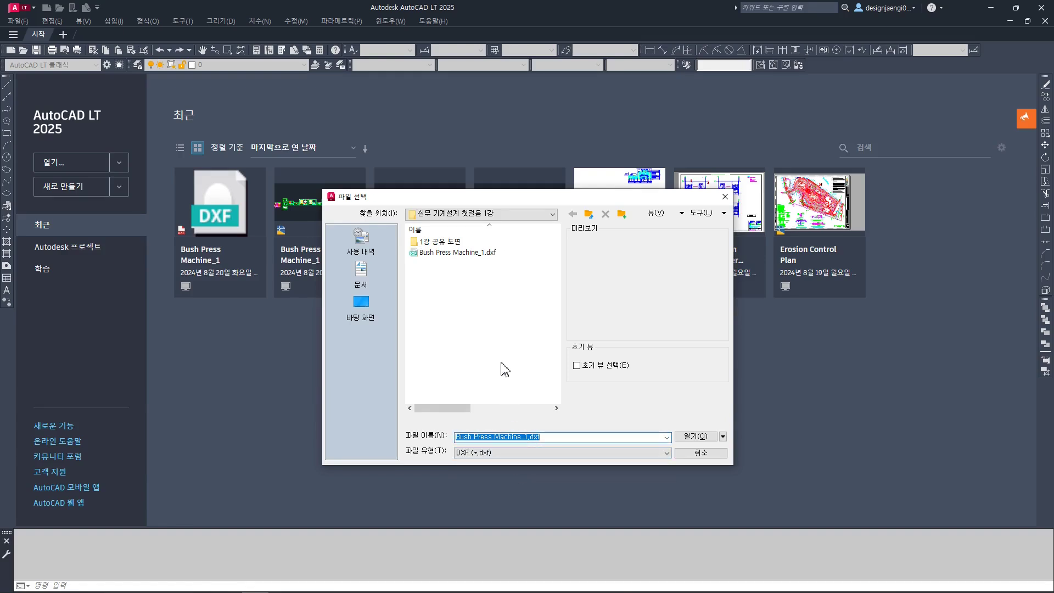
left_click(461, 253)
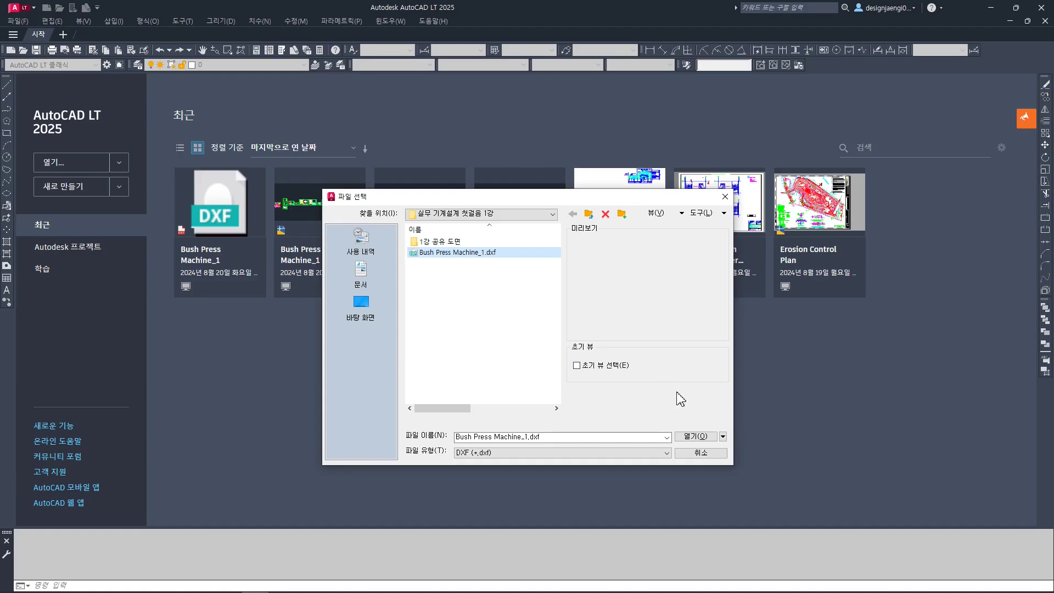
left_click(695, 436)
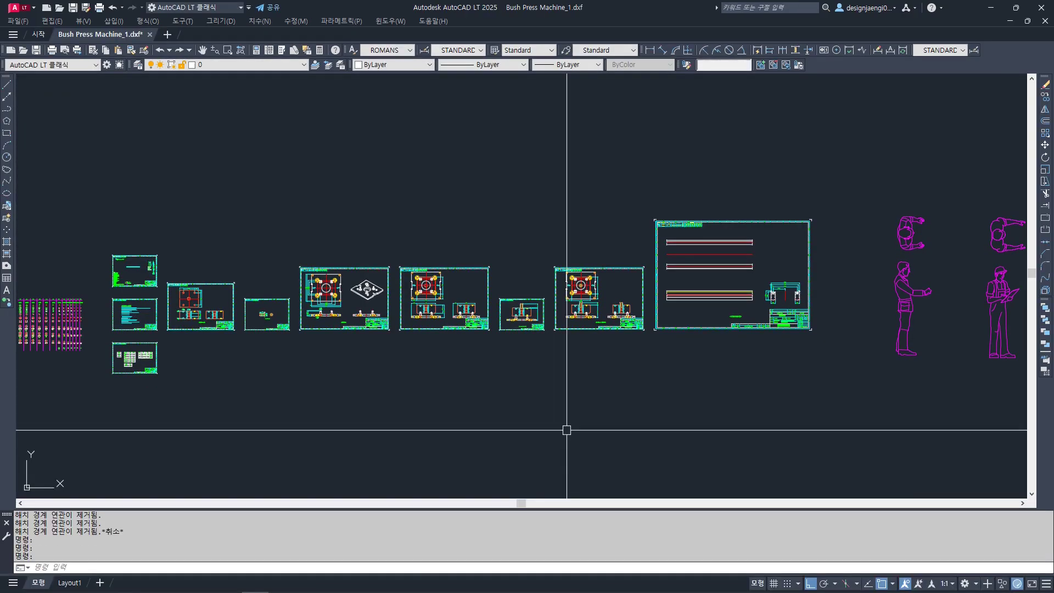
Copy the e-mail address text to the empty area below the drawing sheets
type("cc")
key("space")
scroll(137, 284, "up", 6)
left_click(142, 198)
left_click(121, 240)
key("space")
left_click(130, 223)
middle_click_drag(211, 221, 419, 406)
middle_click_drag(537, 403, 181, 327)
key("F8")
scroll(191, 326, "down", 6)
middle_click_drag(348, 384, 285, 197)
left_click(343, 252)
key("Escape")
Scale the copied e-mail text below the sheets by a factor of 10
scroll(344, 240, "up", 9)
middle_click_drag(327, 351, 348, 331)
key("Escape")
key("Escape")
type("5")
left_click(356, 309)
left_click(288, 374)
key("space")
left_click(329, 326)
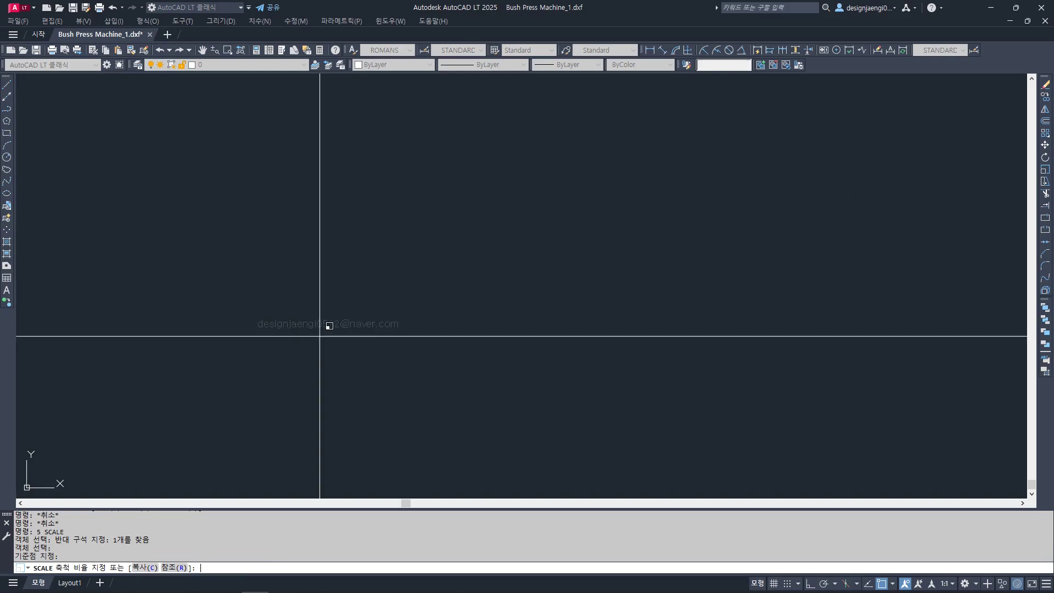
type("10")
key("Return")
scroll(428, 335, "down", 6)
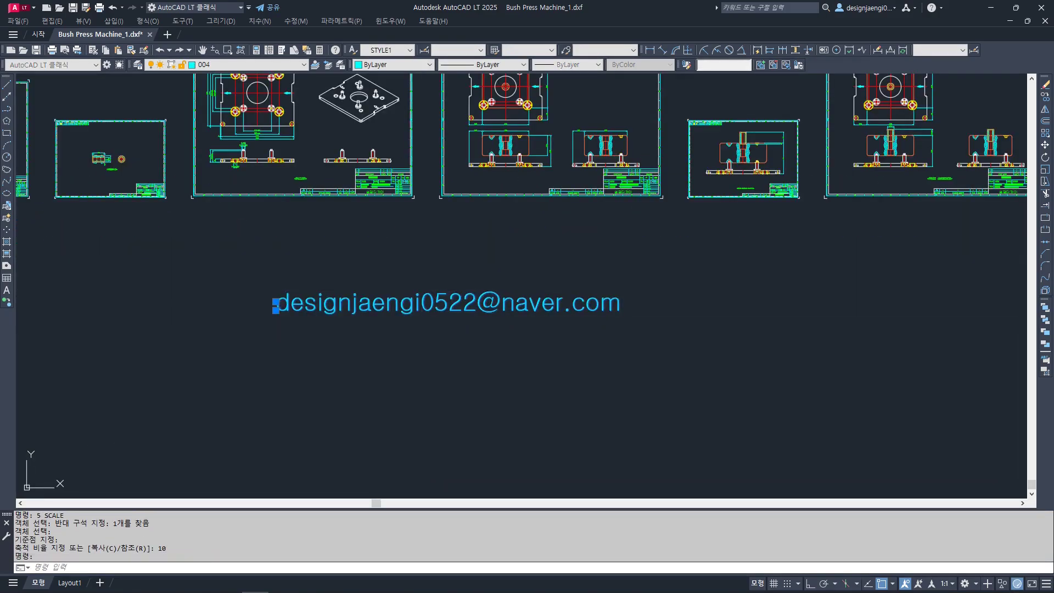
Replace the content of the enlarged text below the sheets with AUDIT
type("AUDIT")
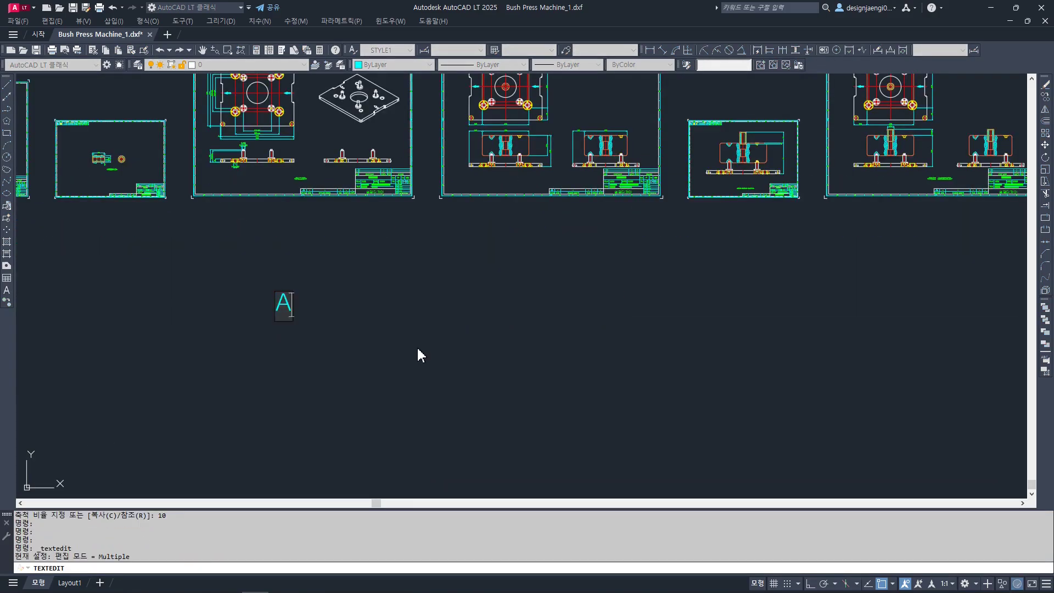
left_click(419, 349)
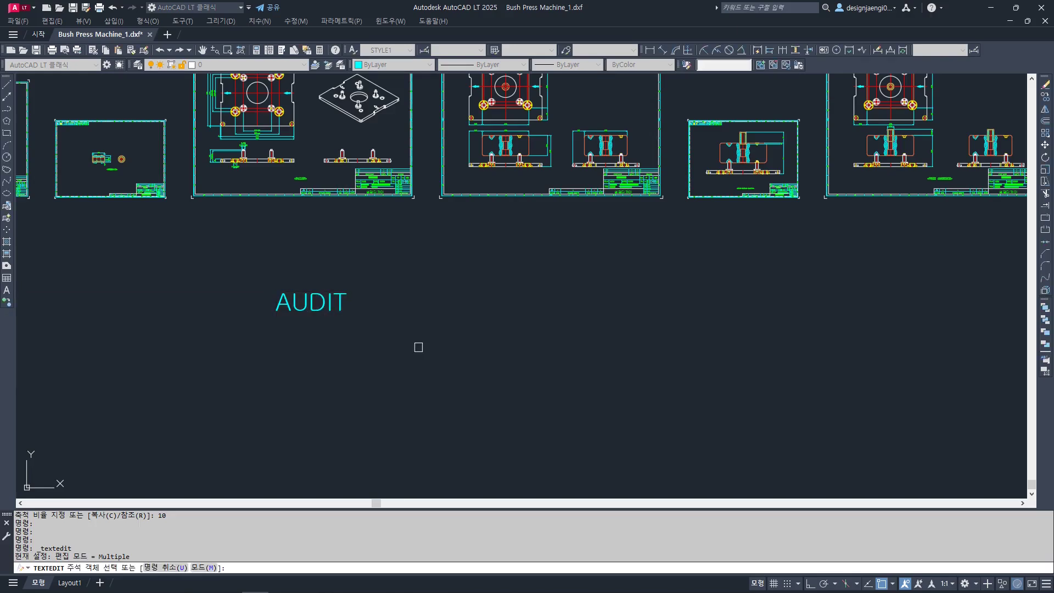
key("Escape")
Copy the AUDIT text horizontally to the right of the original with ortho mode on
type("cc")
key("space")
left_click(334, 275)
left_click(301, 319)
key("space")
left_click(364, 331)
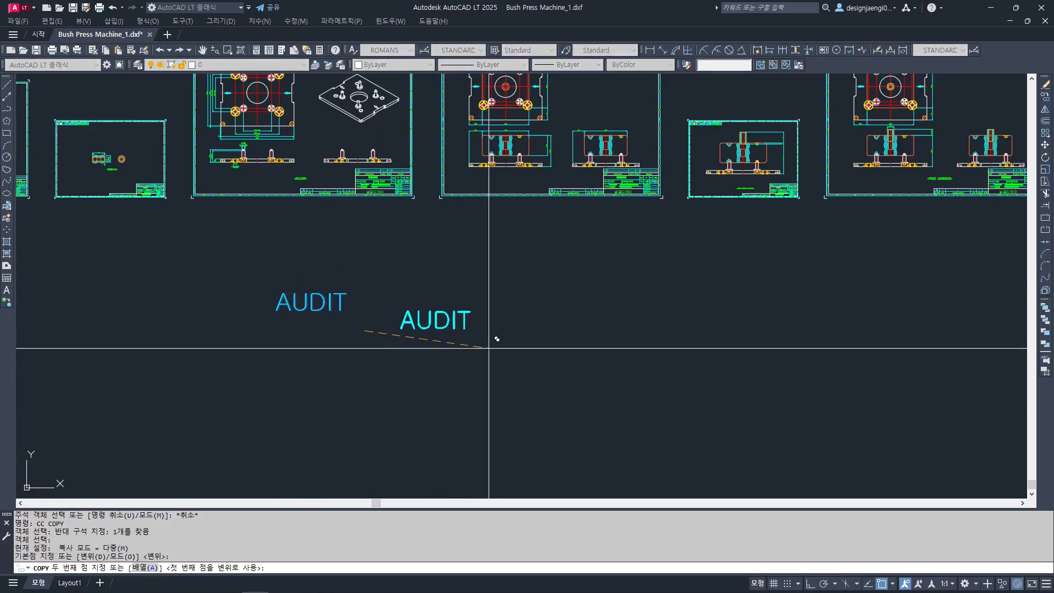
key("F8")
left_click(508, 329)
key("Escape")
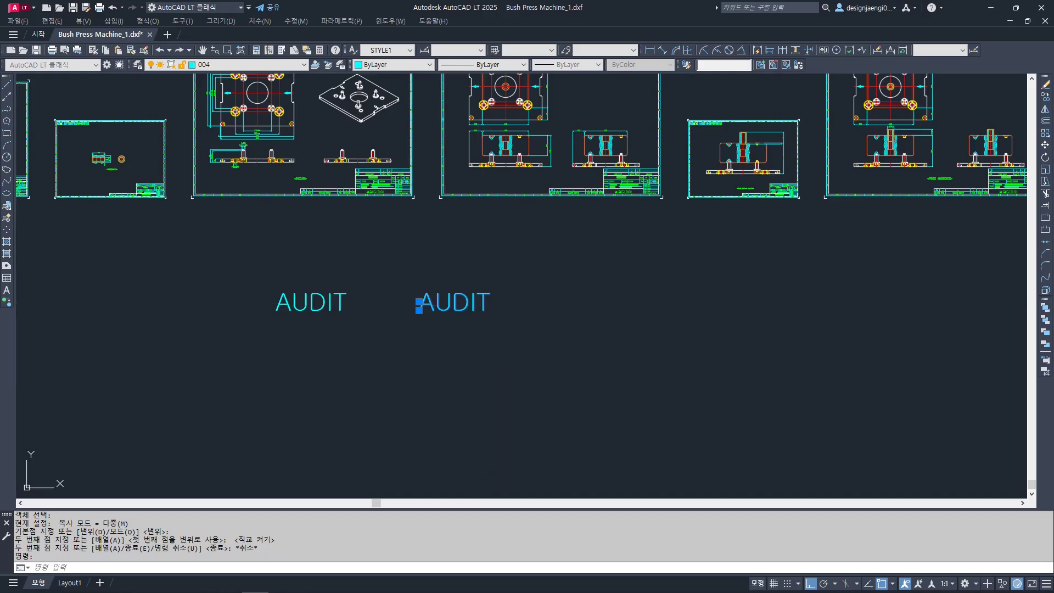
Change the copied AUDIT text to Y
double_click(475, 321)
type("Y")
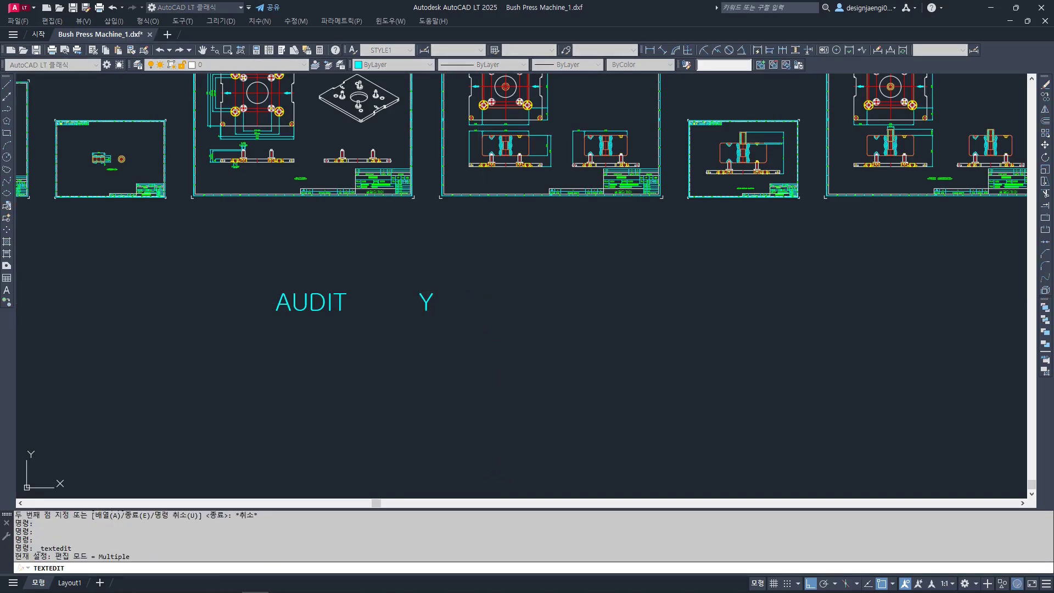
left_click(467, 354)
key("Escape")
Run AUDIT on the whole drawing, answering Y to fix the detected errors
type("AUDIT")
key("Return")
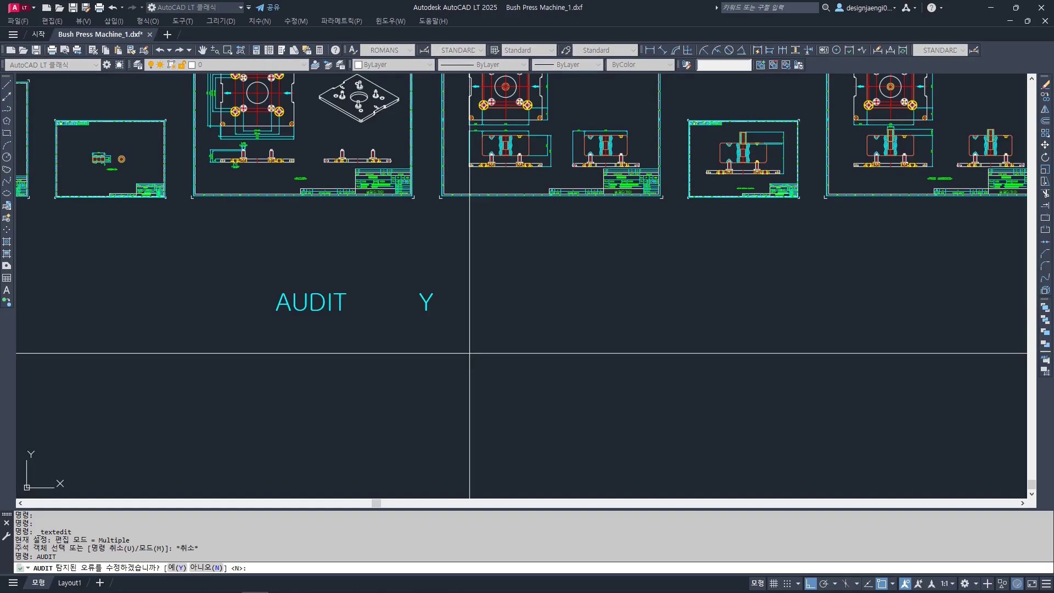
type("Y")
key("Return")
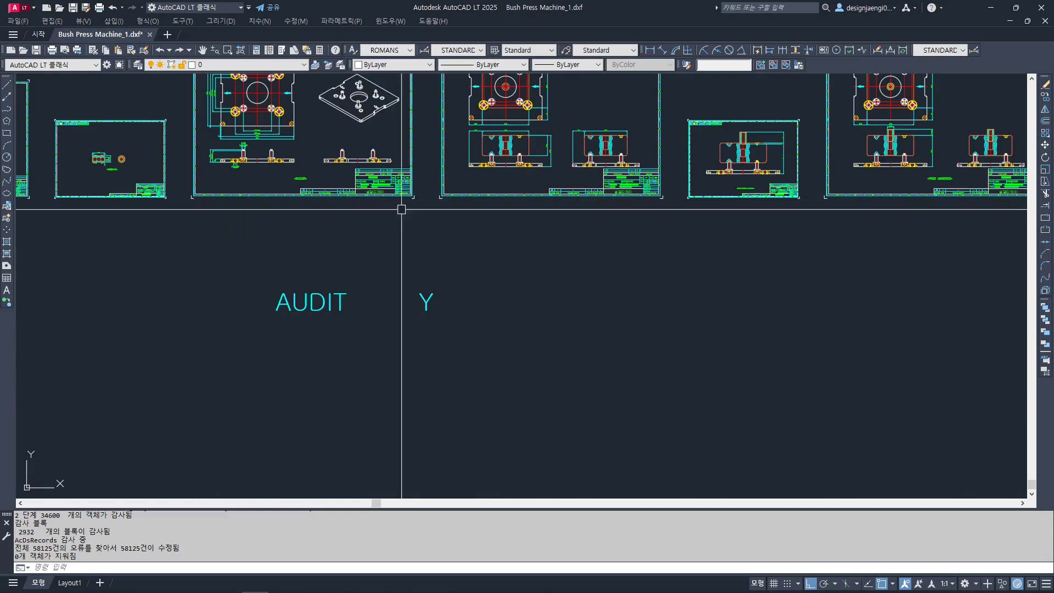
middle_click(574, 307)
middle_click(573, 307)
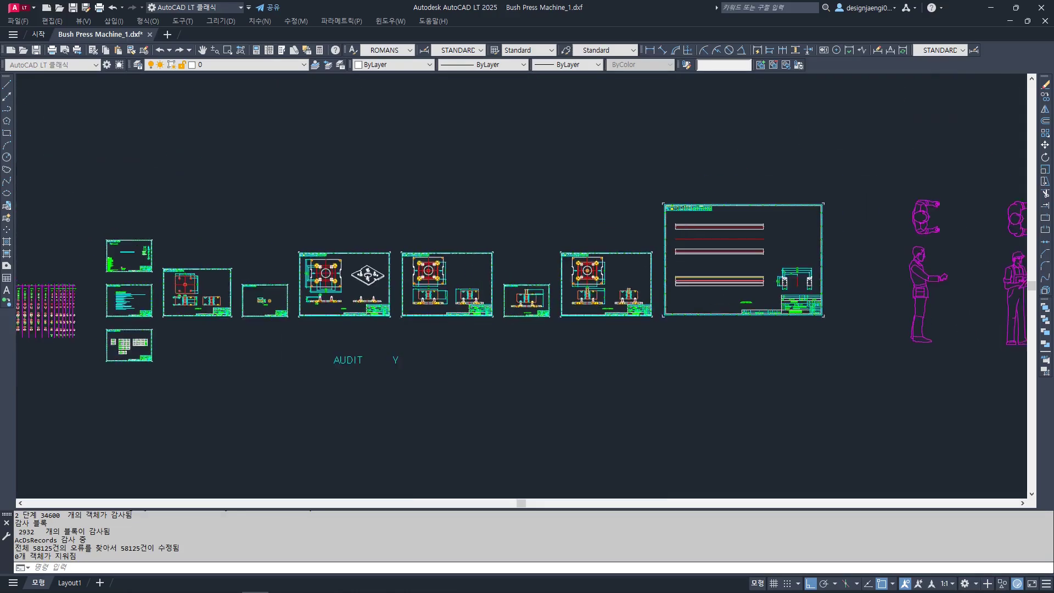
Purge all unused items from the drawing, repeating until nothing purgeable is left
type("PIU")
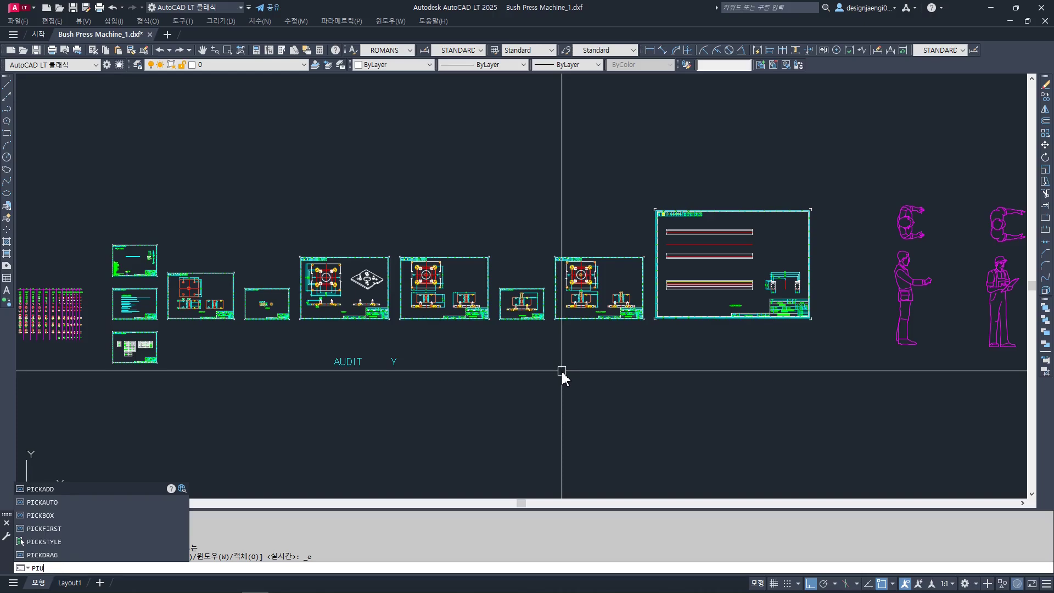
key("Return")
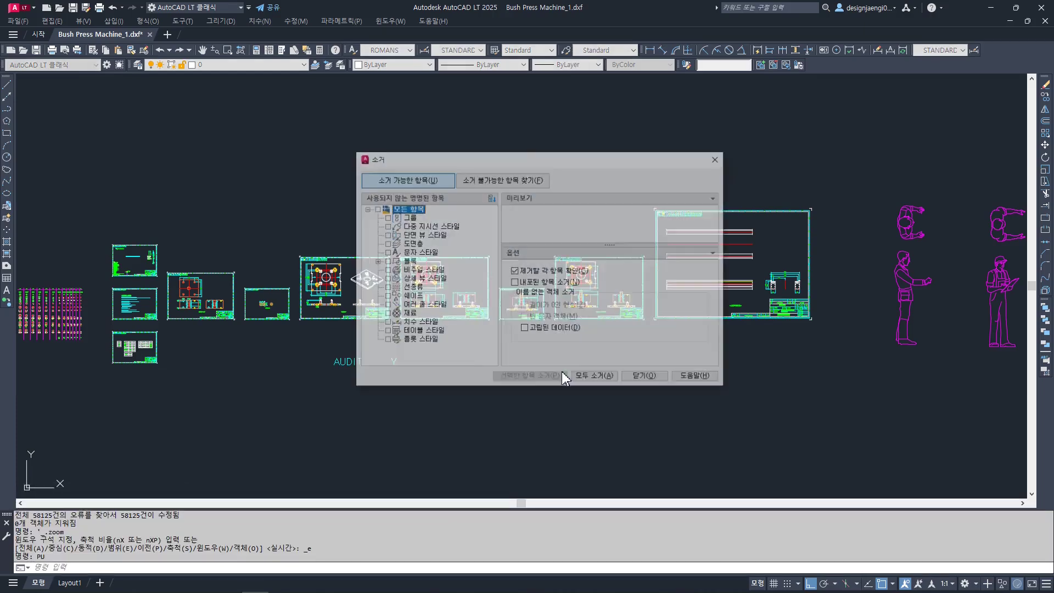
left_click(582, 379)
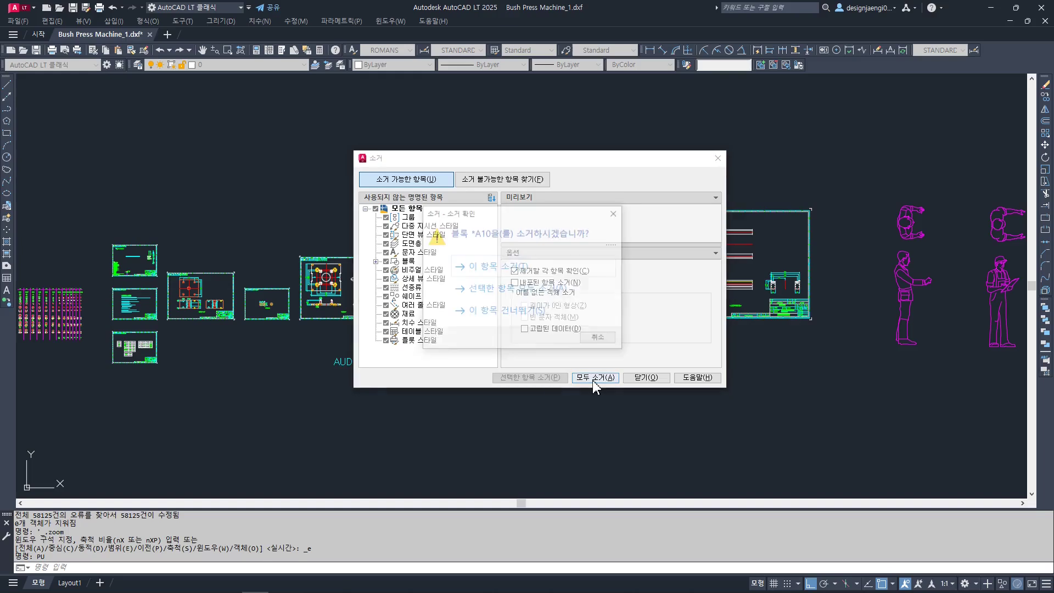
left_click(543, 291)
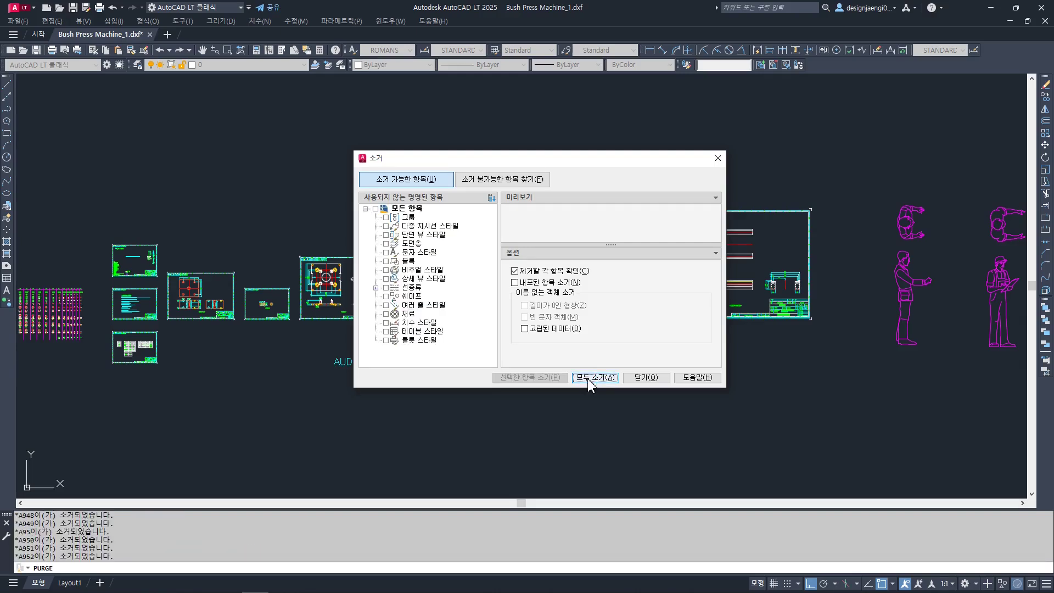
left_click(537, 298)
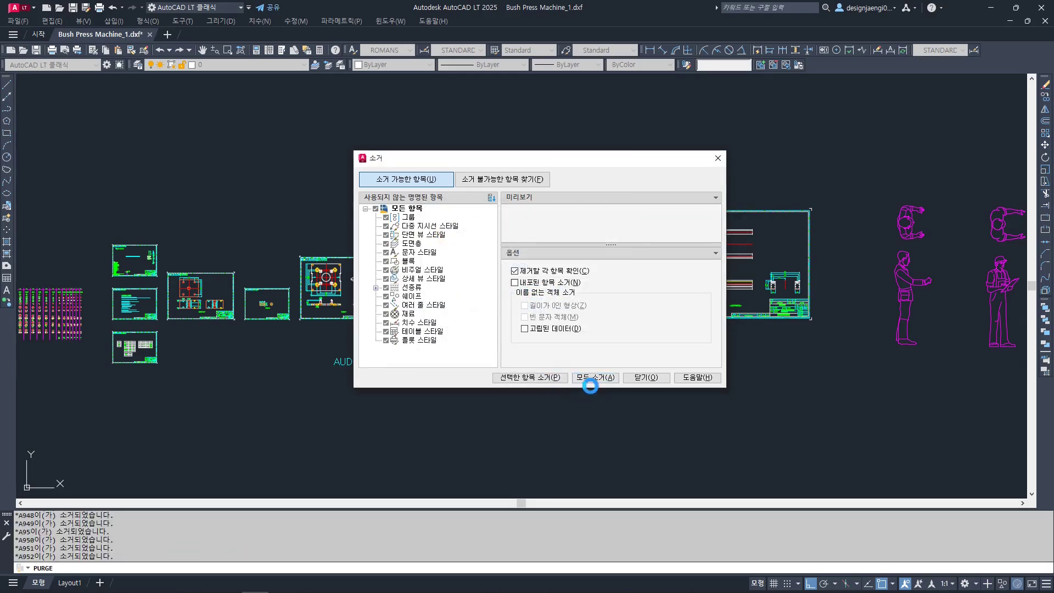
key("a")
key("a")
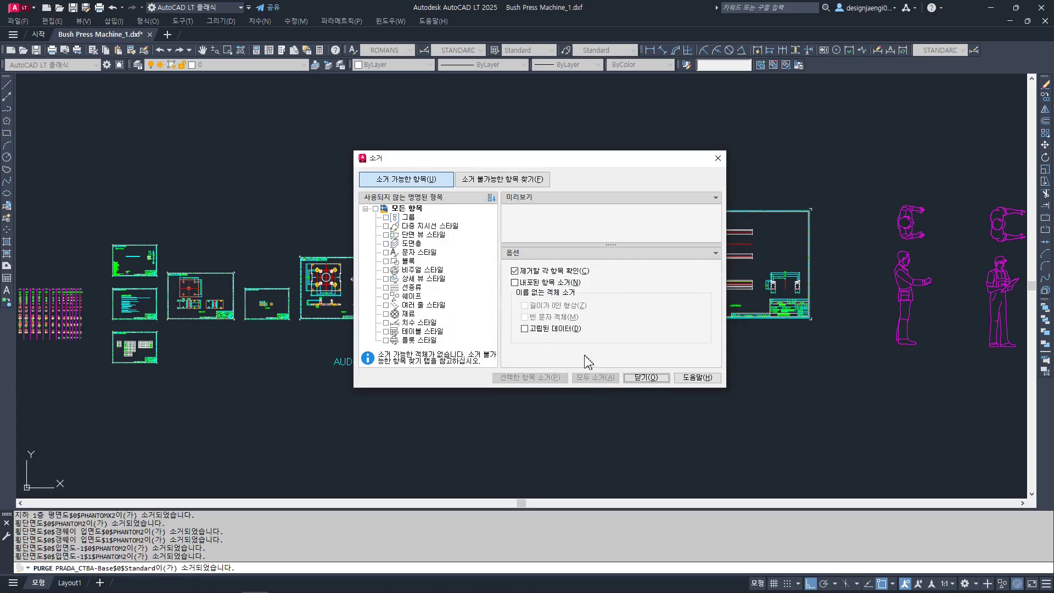
left_click(641, 382)
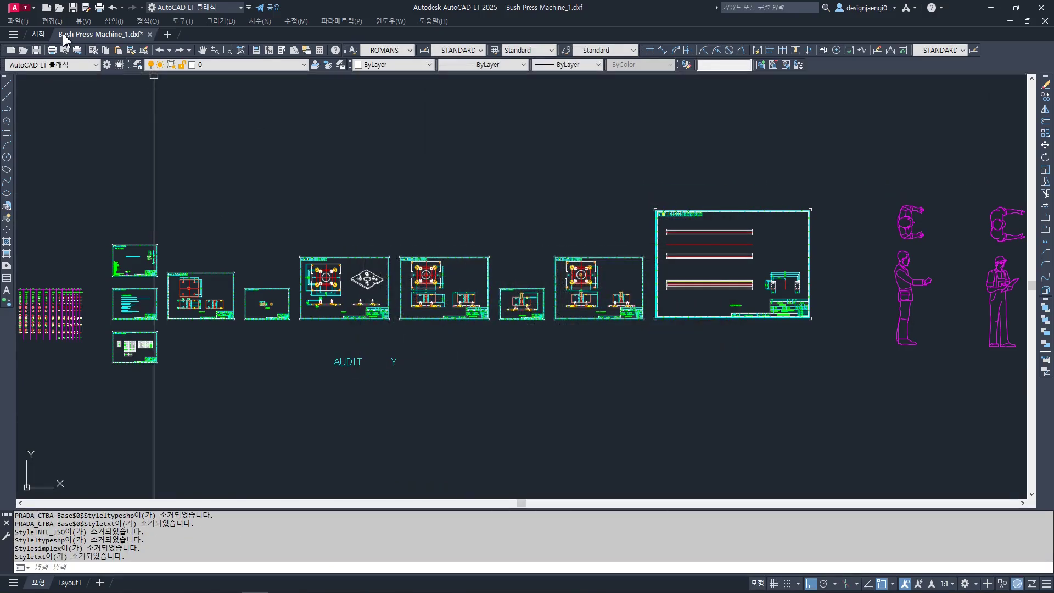
Save the cleaned drawing as Bush Press Machine_1.dwg in AutoCAD 2004/LT2004 format, replacing the existing file
left_click(72, 7)
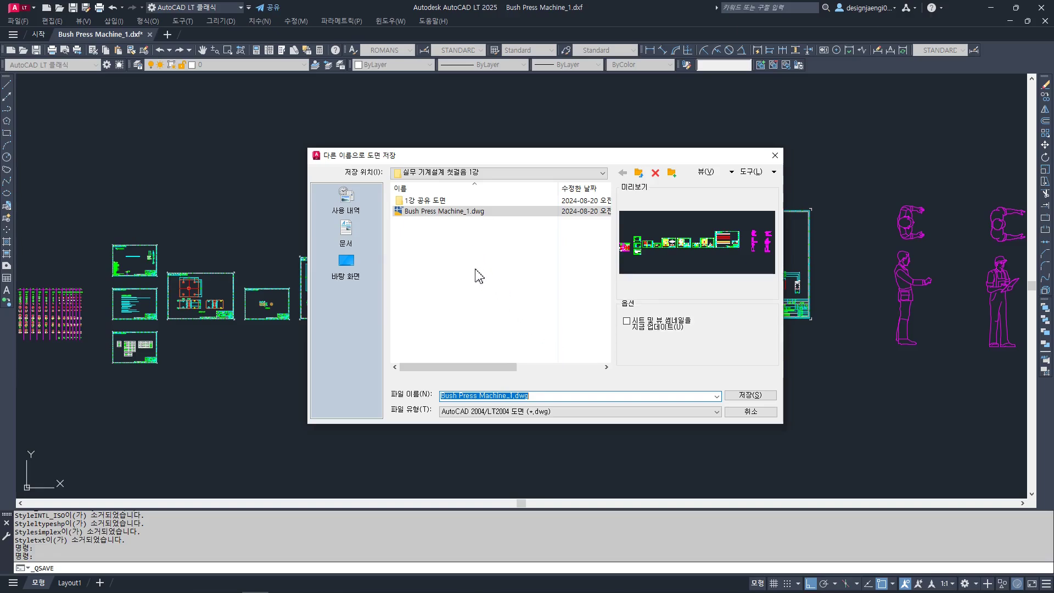
left_click(750, 396)
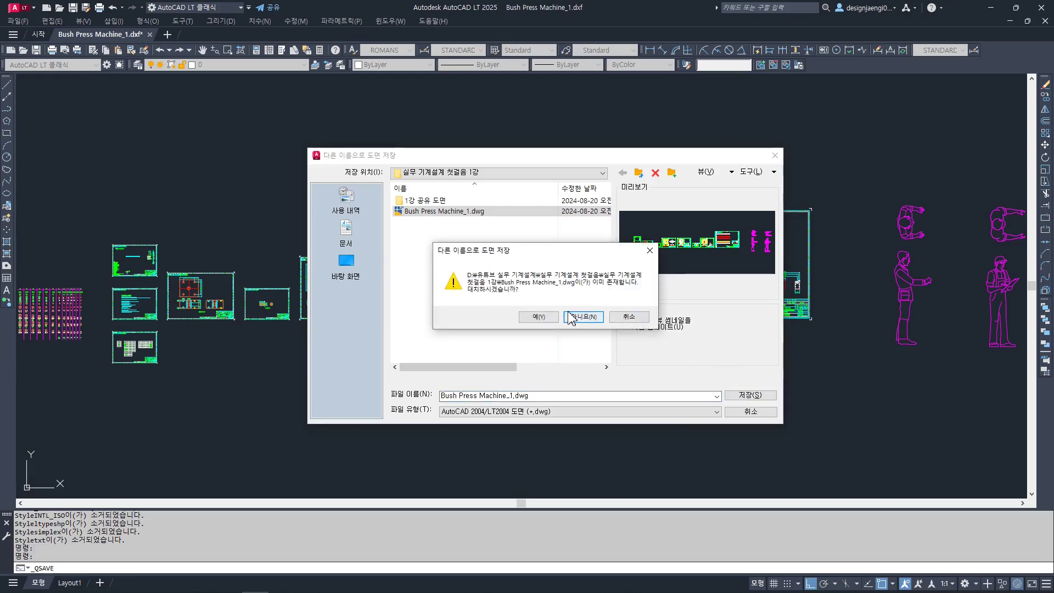
left_click(539, 317)
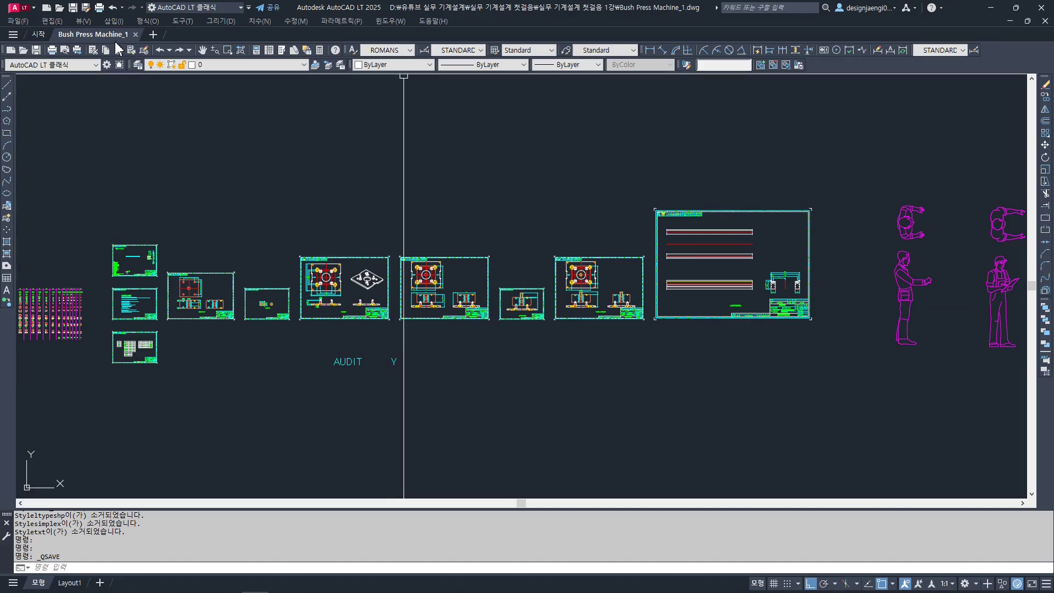
left_click(390, 21)
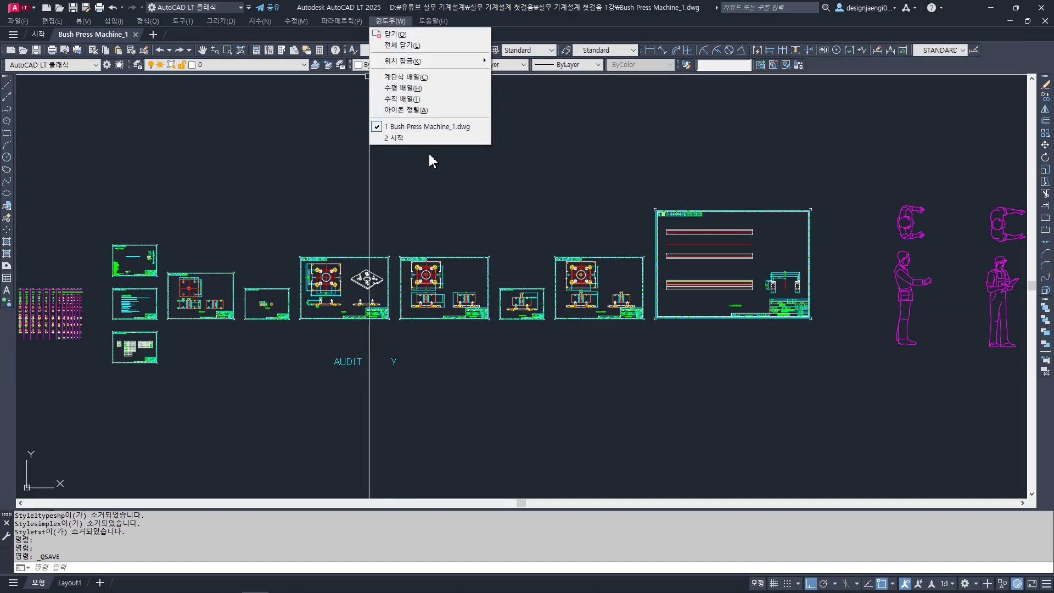
left_click(469, 175)
left_click(438, 198)
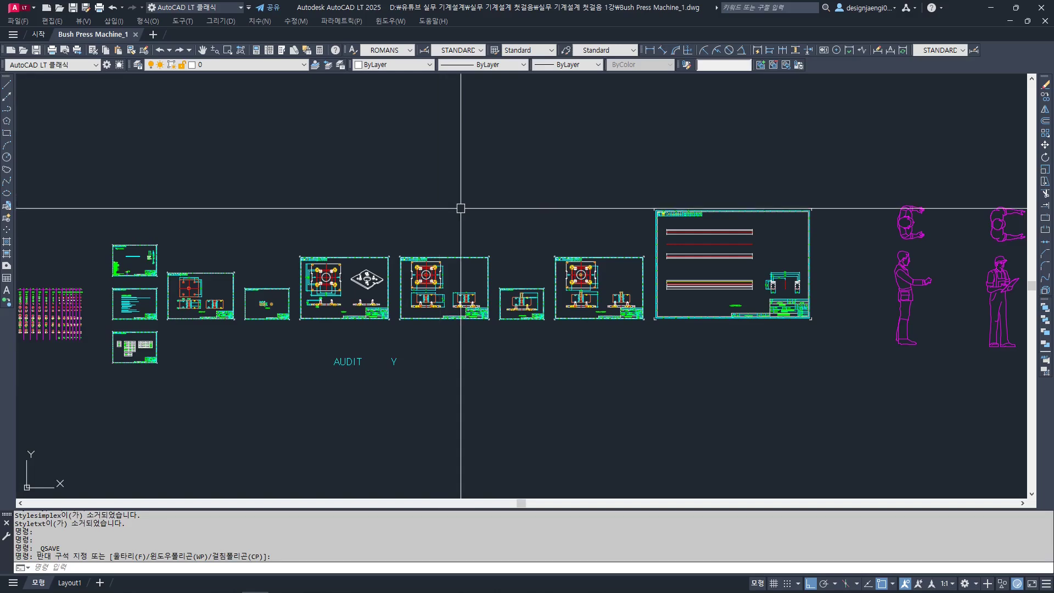
Copy both views of the first magenta worker figure to the clipboard and clear the selection
middle_click_drag(461, 208, 237, 201)
left_click(701, 171)
left_click(647, 305)
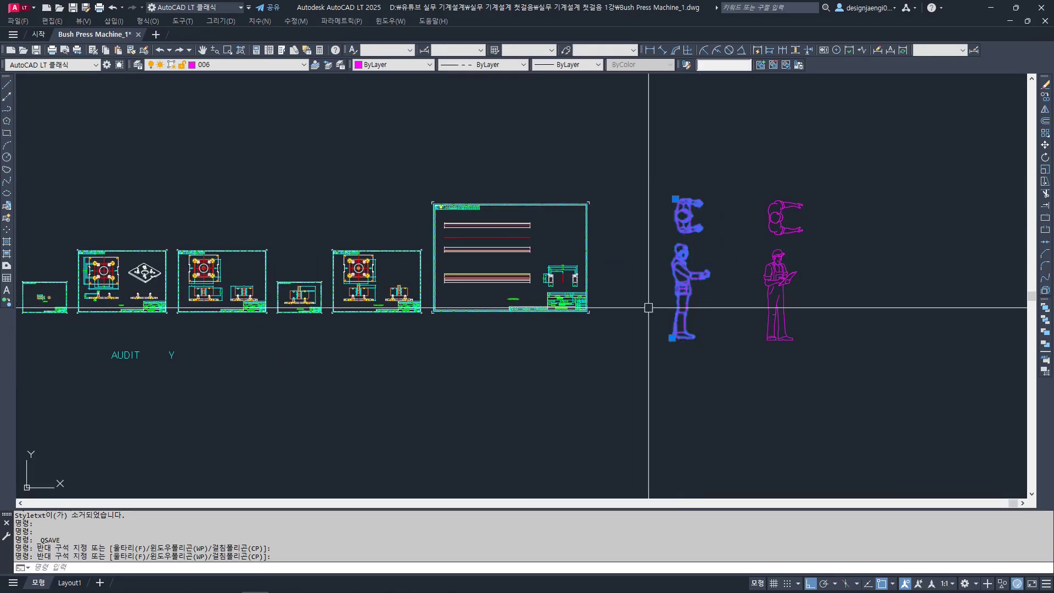
key("ctrl+c")
key("Escape")
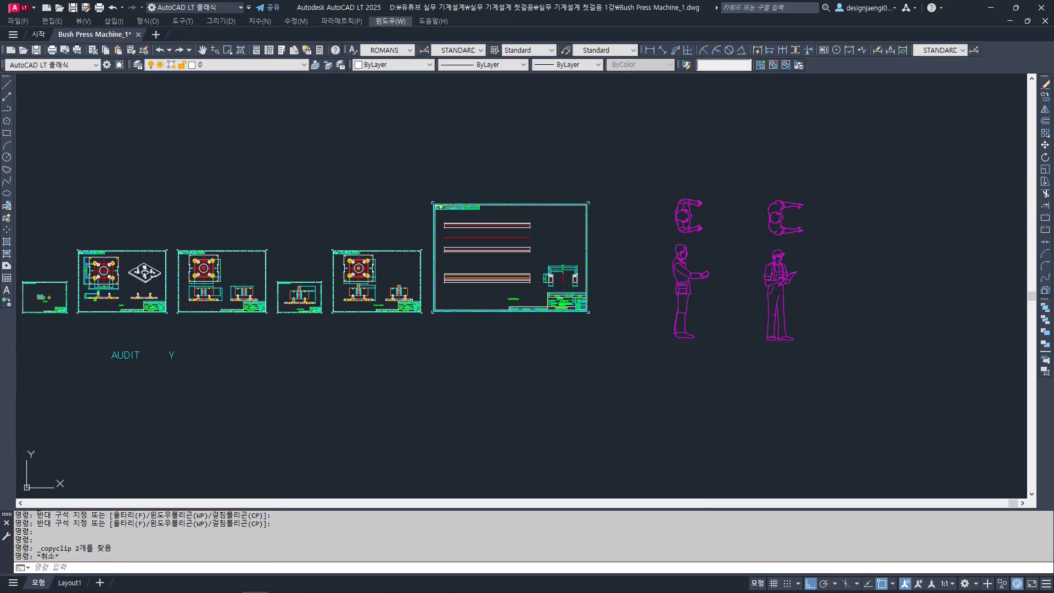
left_click(673, 364)
key("Escape")
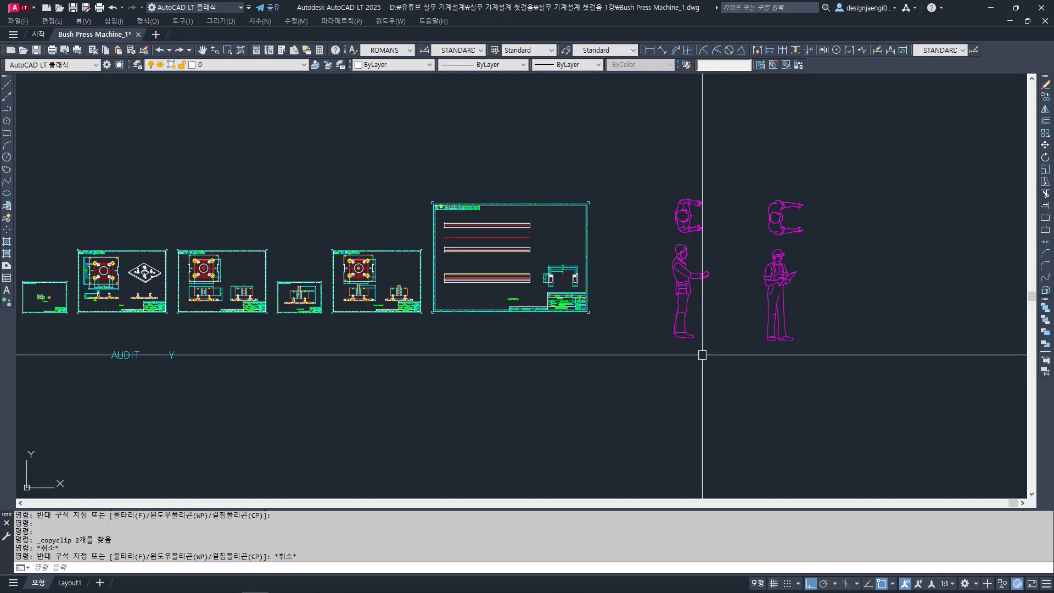
scroll(682, 357, "down", 4)
middle_click(617, 356)
middle_click(618, 356)
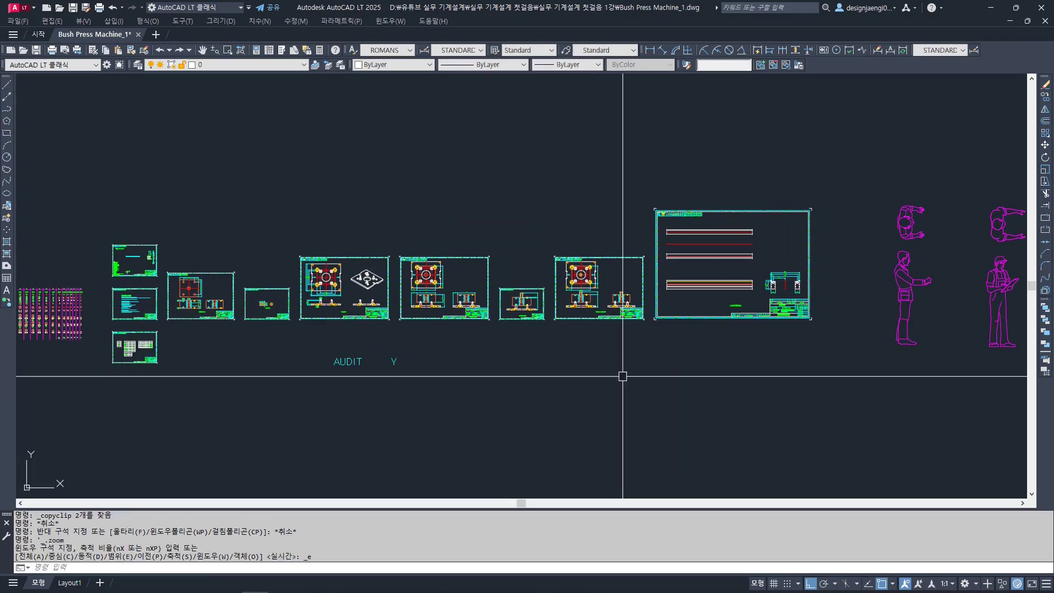